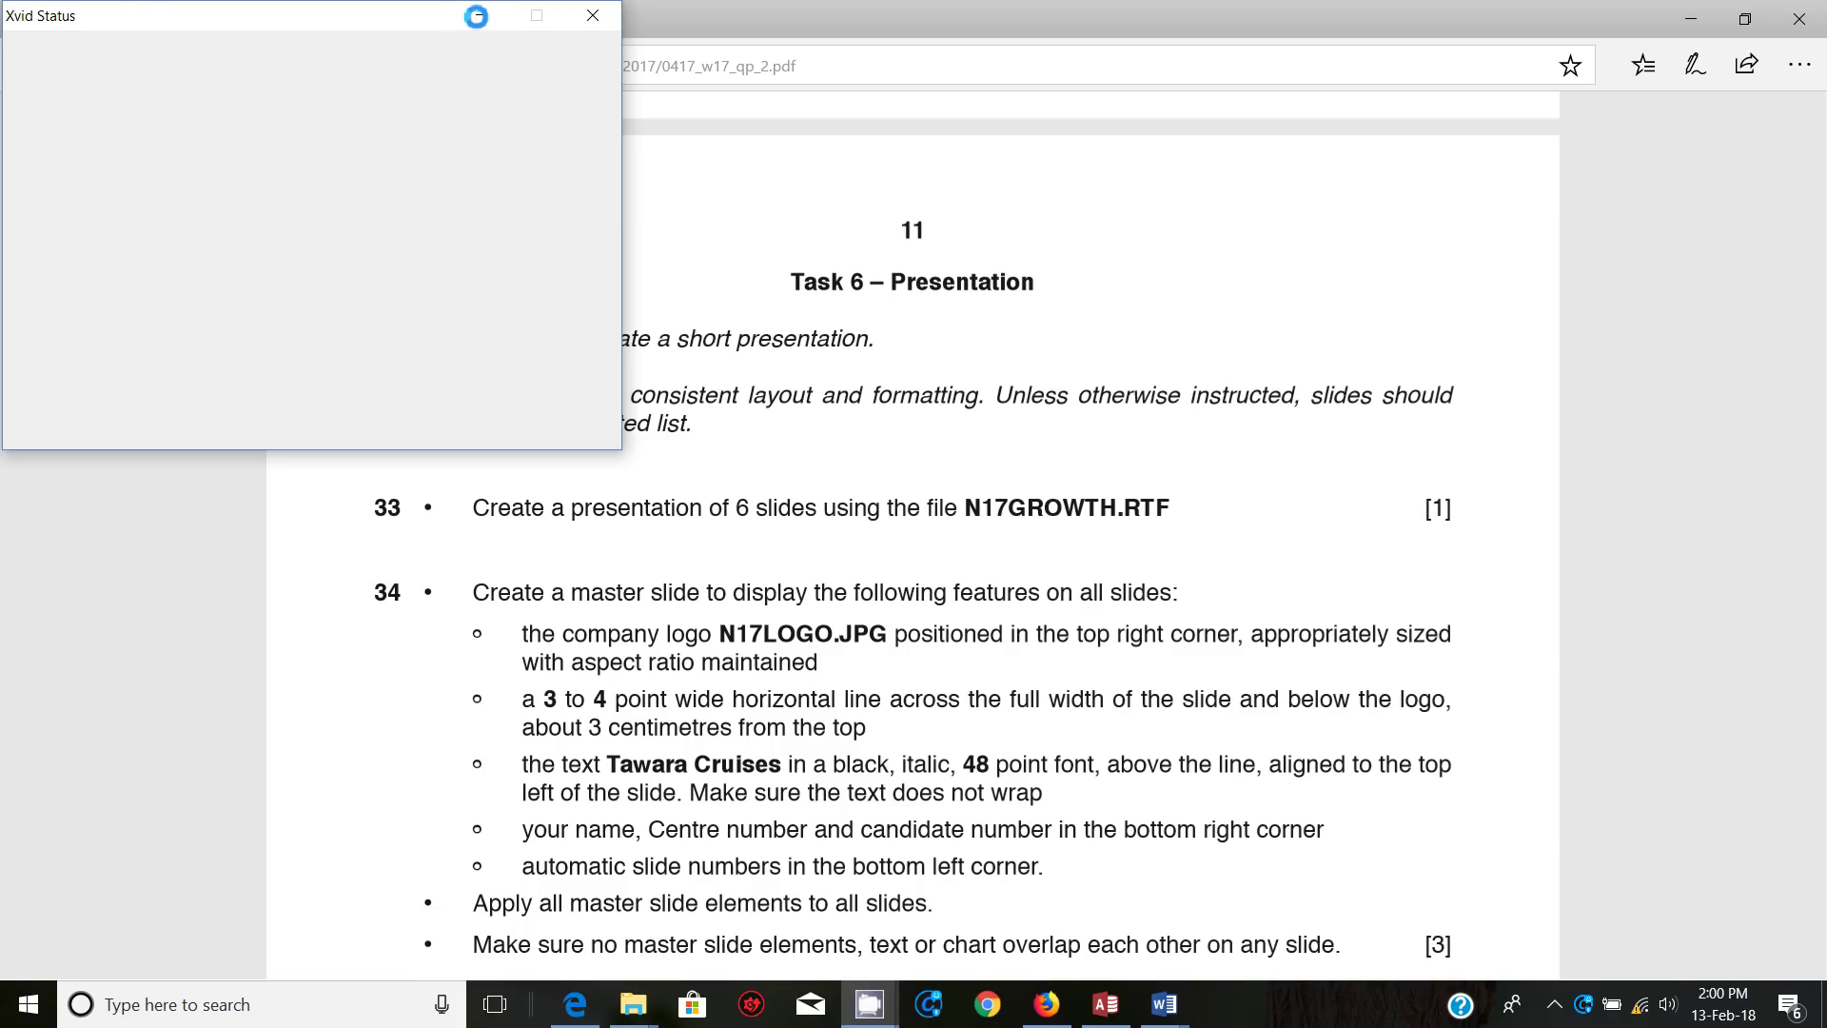
Step: Launch PowerPoint 2016 and create a new blank presentation
{"action": "left_click", "coordinate": [476, 17]}
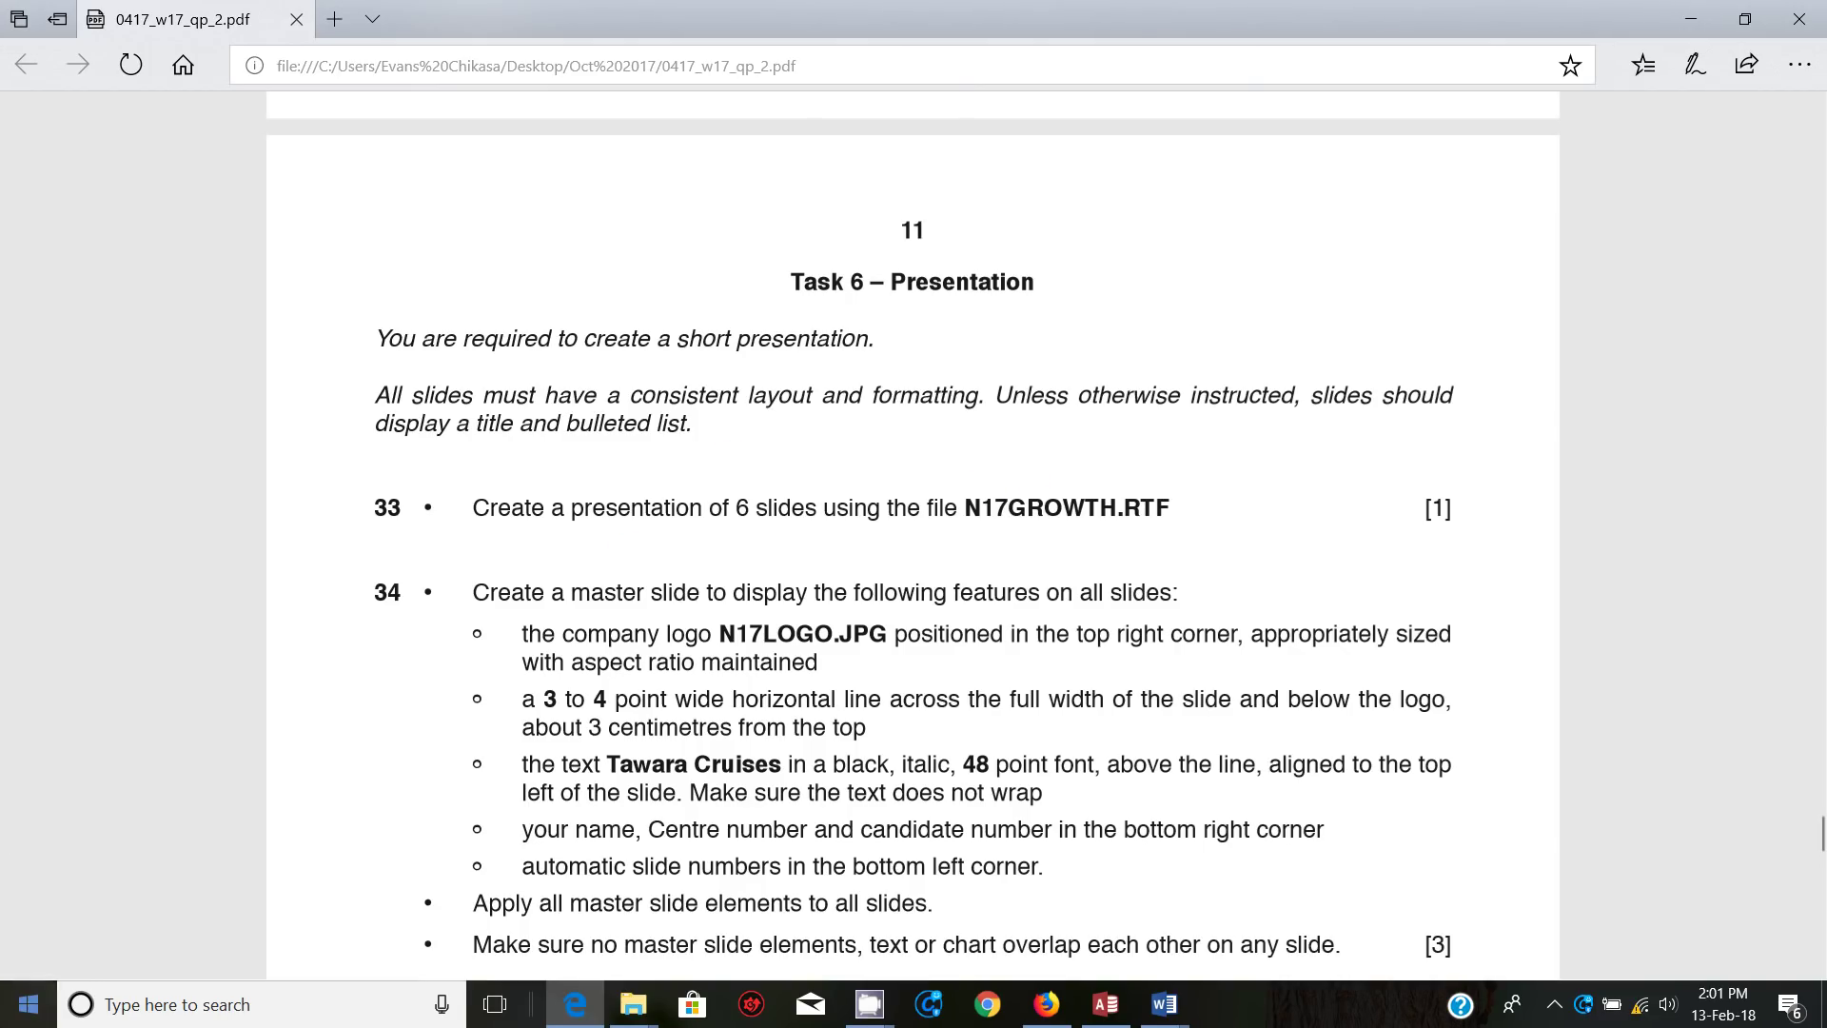
{"action": "left_click", "coordinate": [28, 1004]}
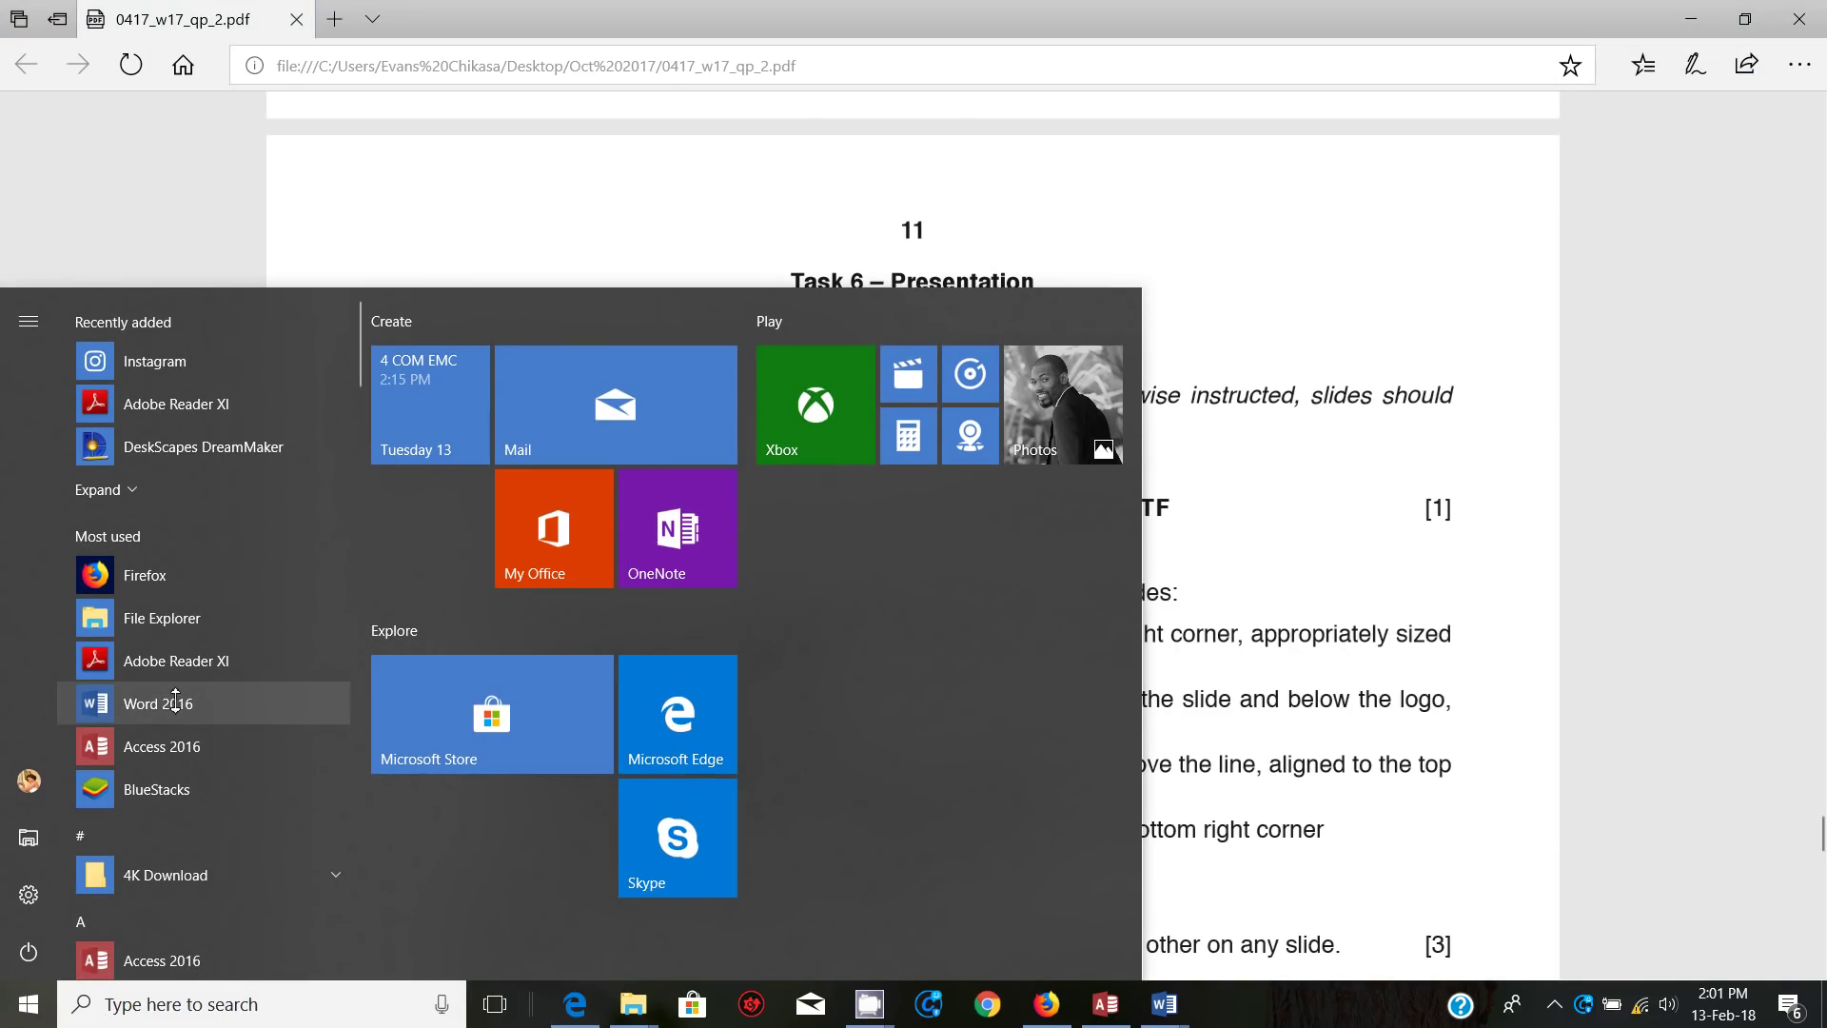
{"action": "type", "text": "pow"}
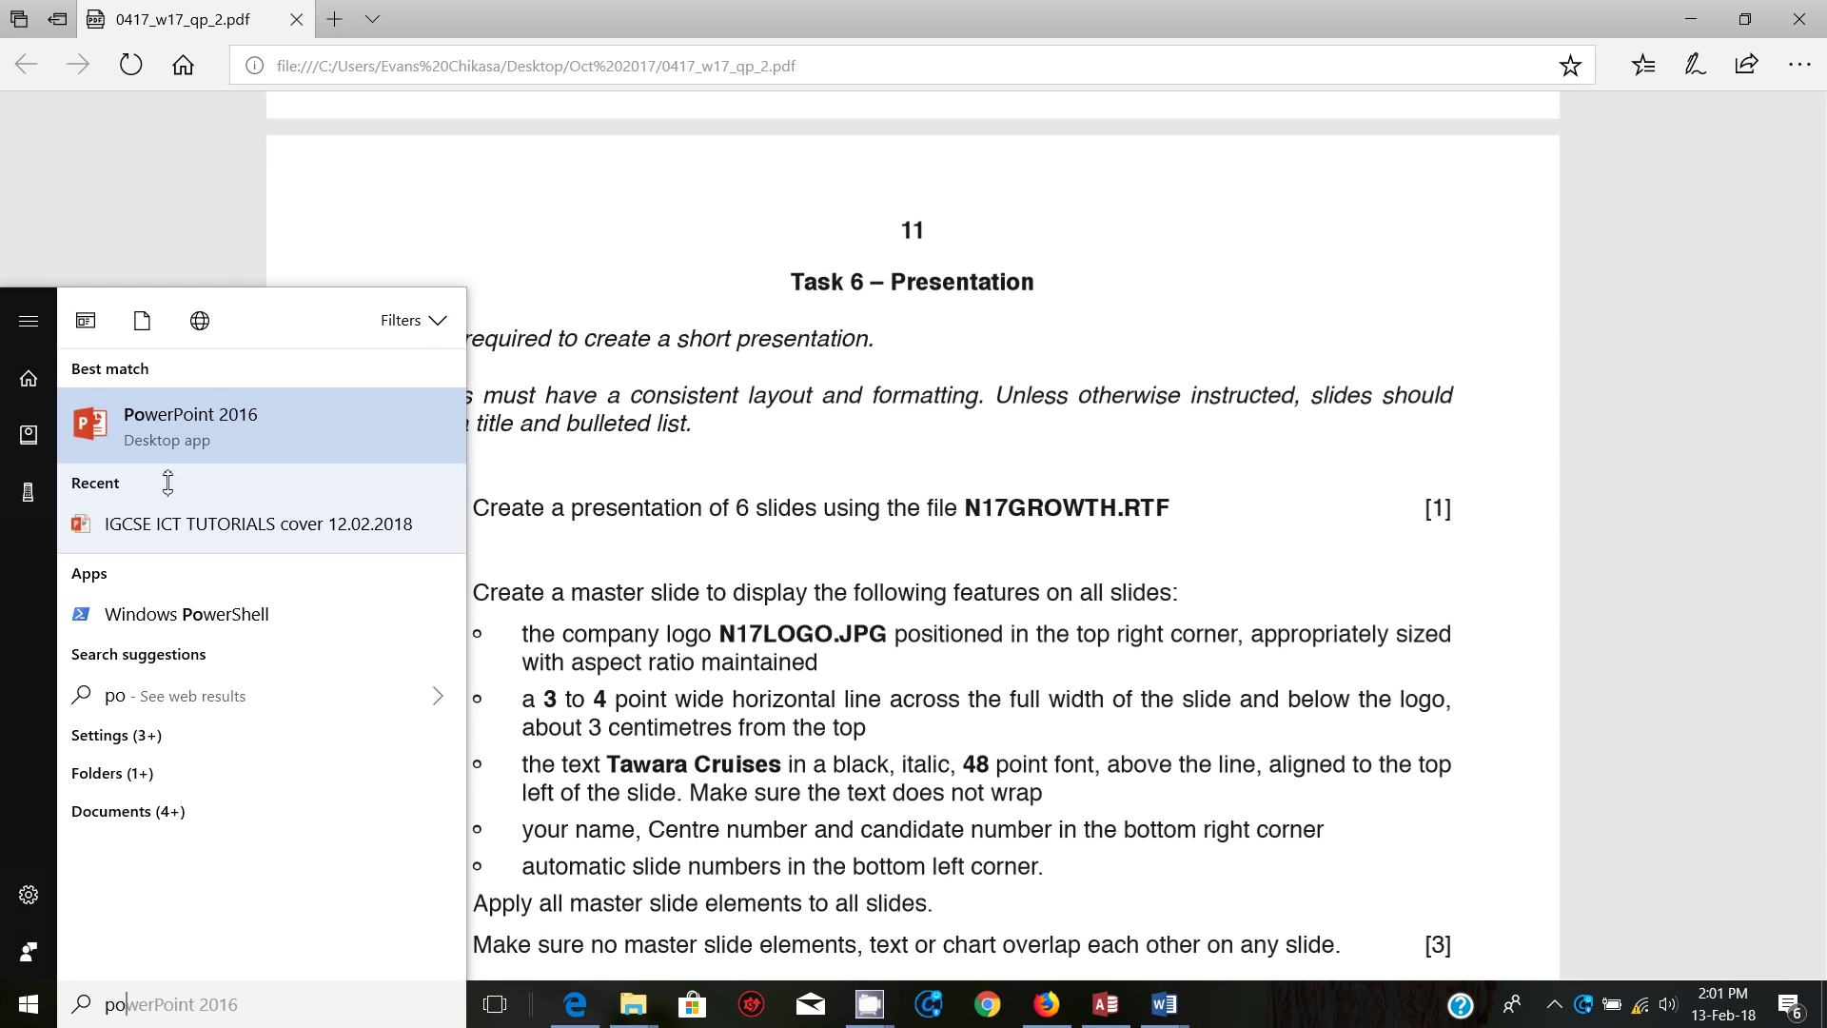
{"action": "left_click", "coordinate": [159, 425]}
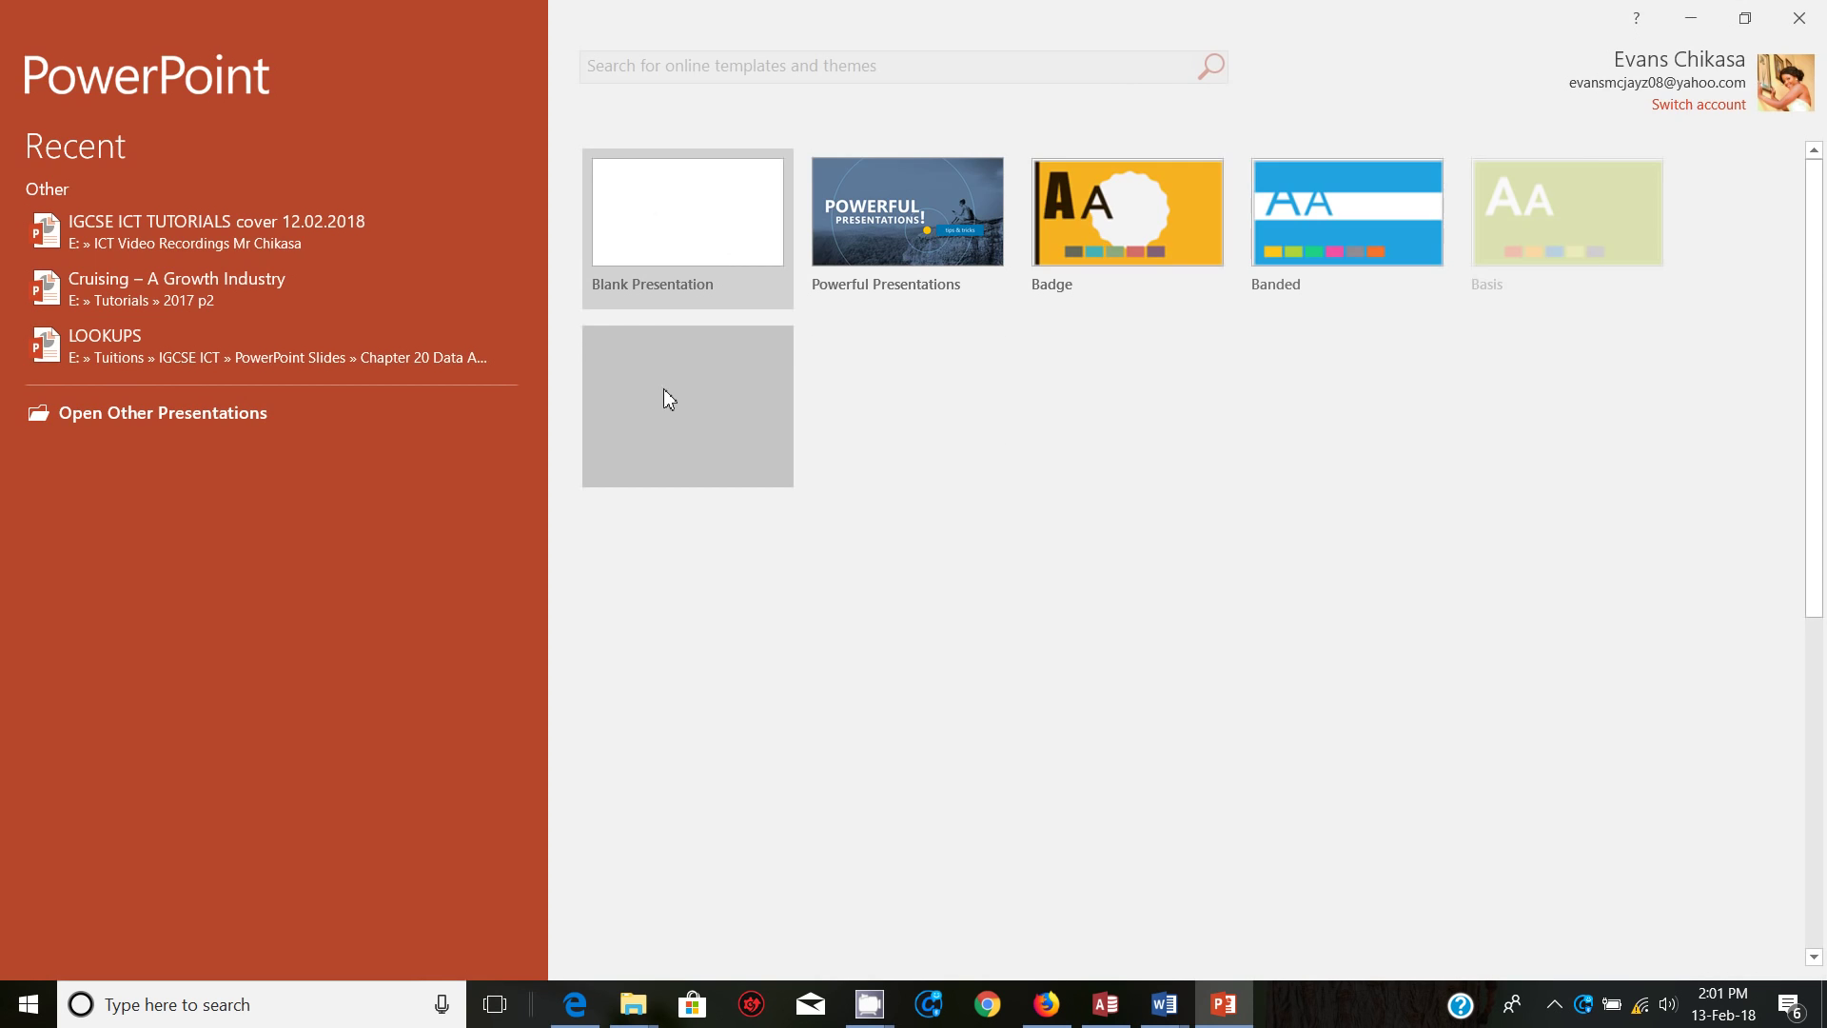
{"action": "left_click", "coordinate": [695, 217]}
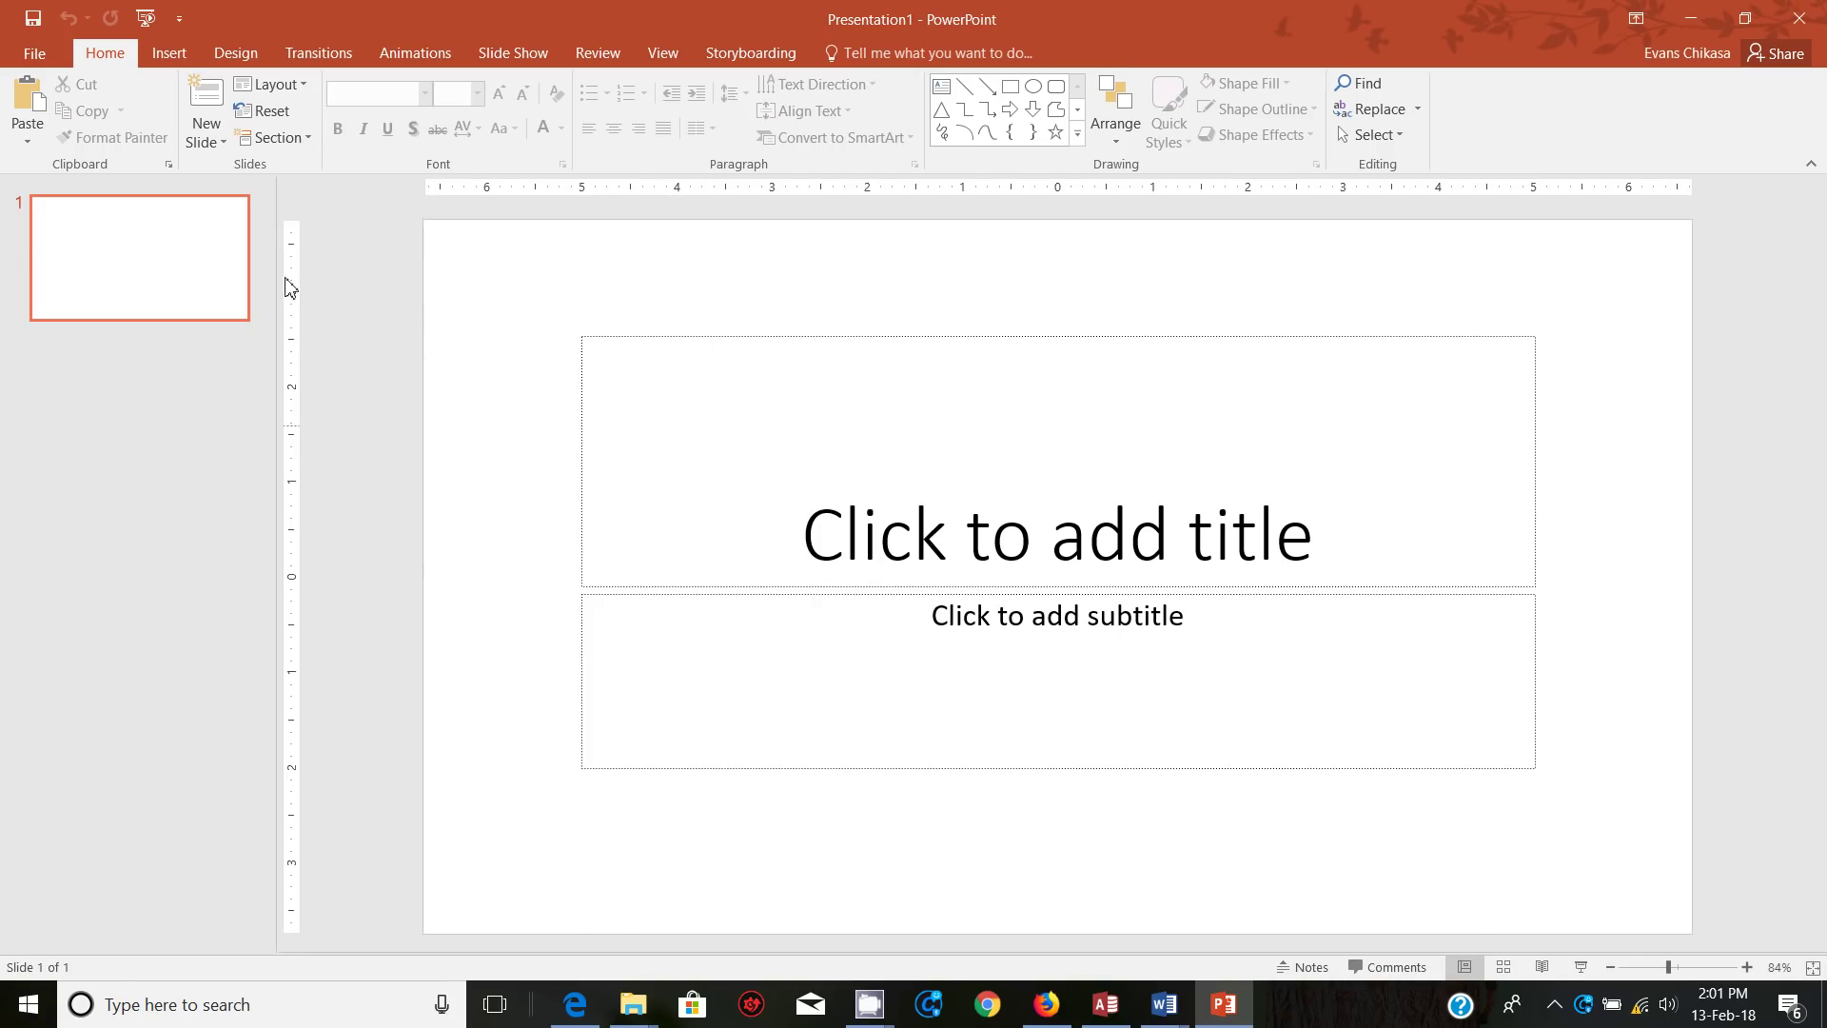
Step: Open N17GROWTH from Desktop\Oct 2017, showing All Files in the file-type filter
{"action": "left_click", "coordinate": [34, 53]}
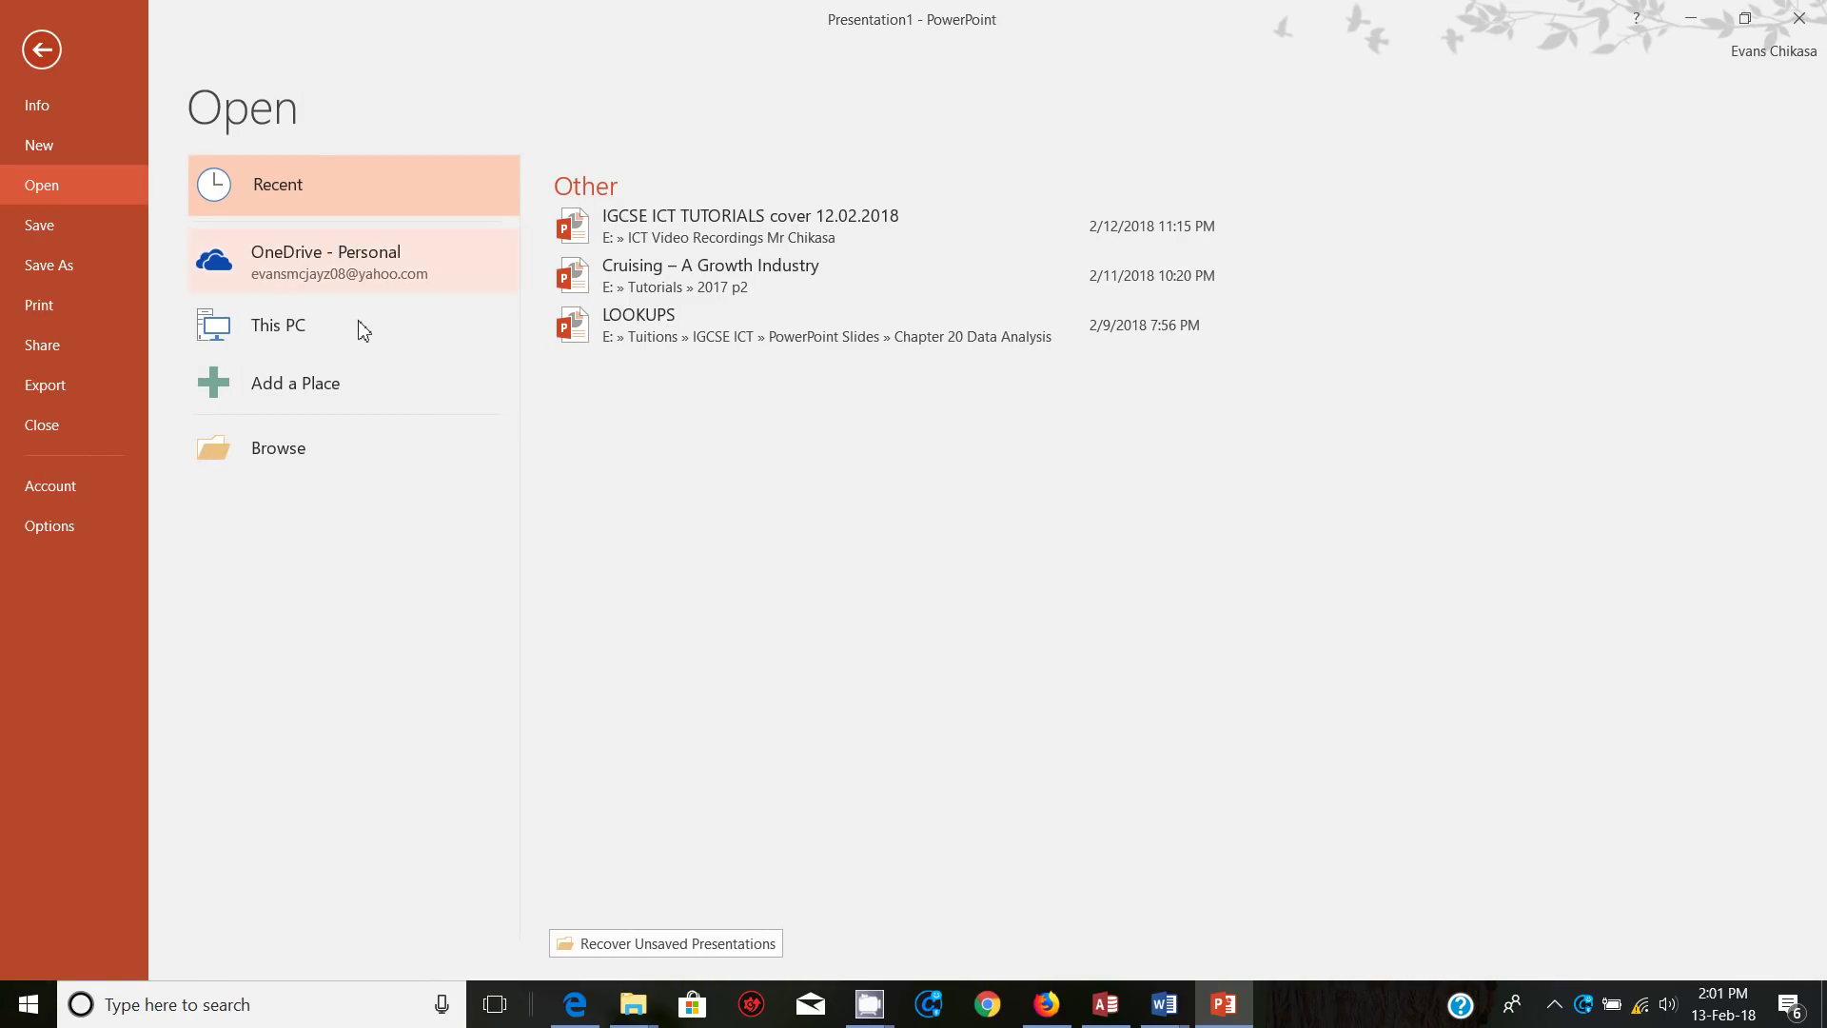
{"action": "left_click", "coordinate": [330, 459]}
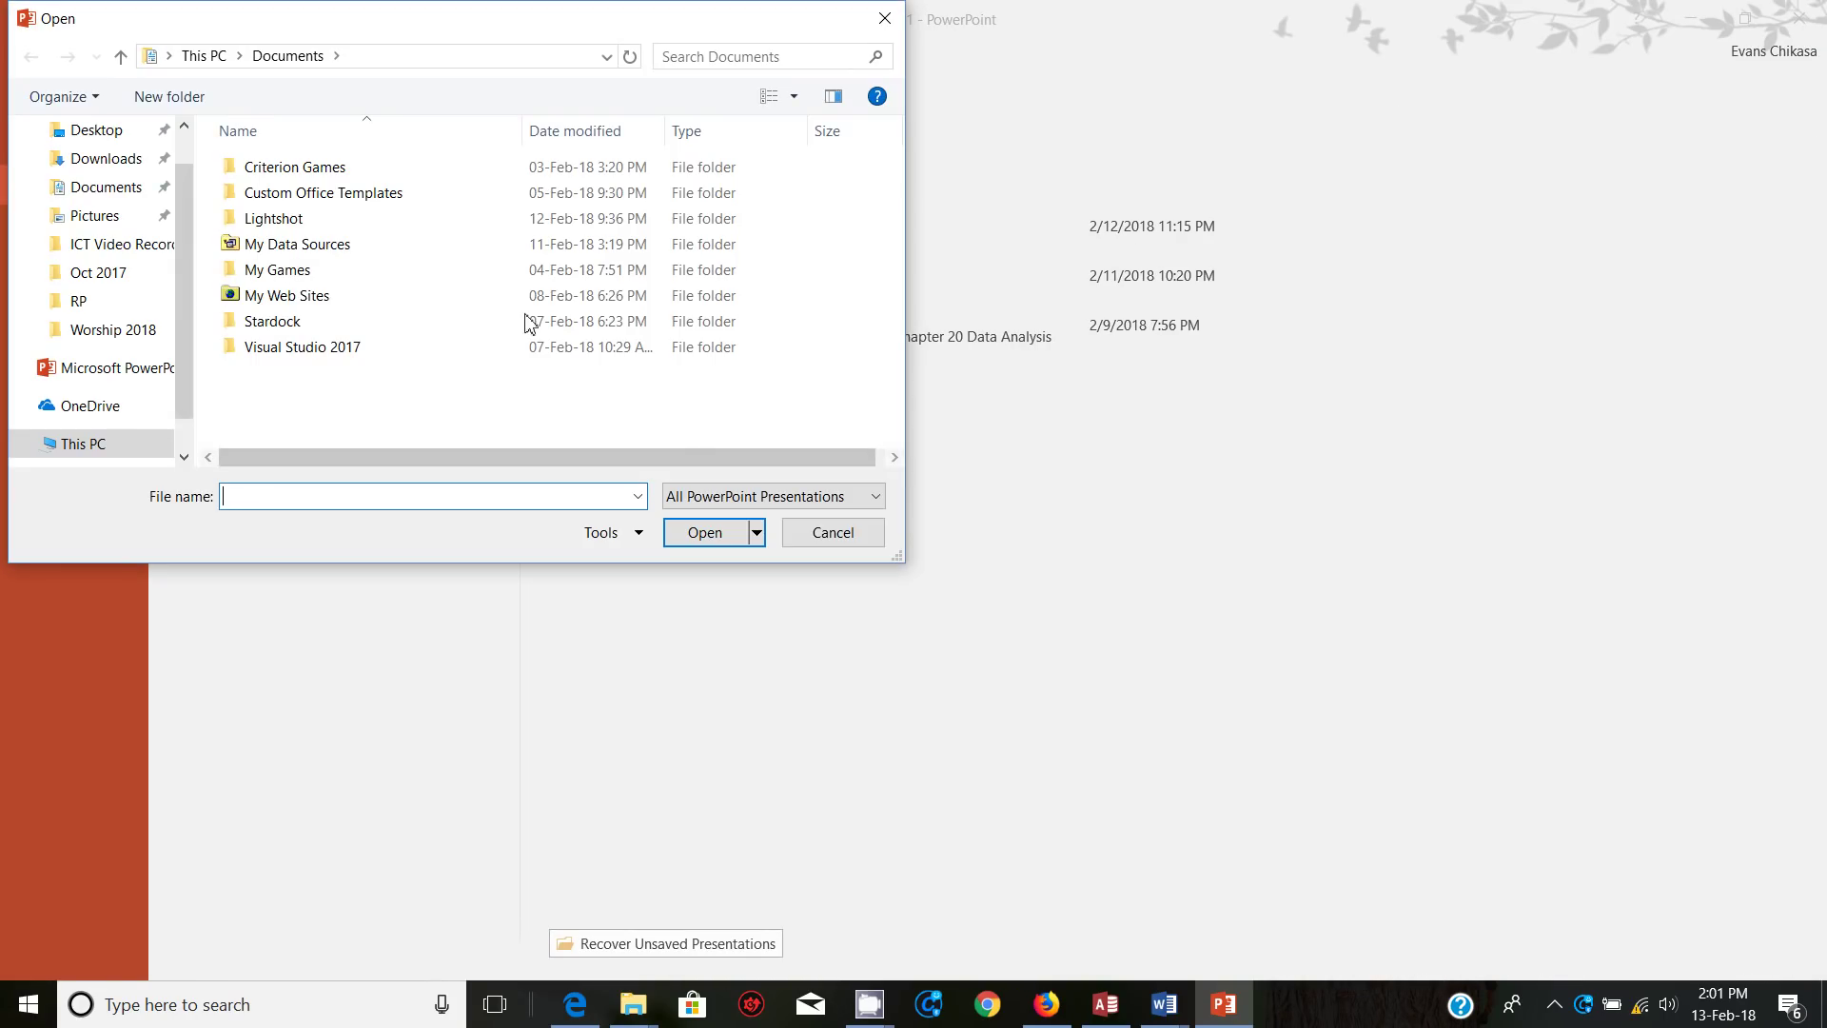
{"action": "left_click", "coordinate": [106, 158]}
{"action": "left_click", "coordinate": [96, 129]}
{"action": "double_click", "coordinate": [306, 194]}
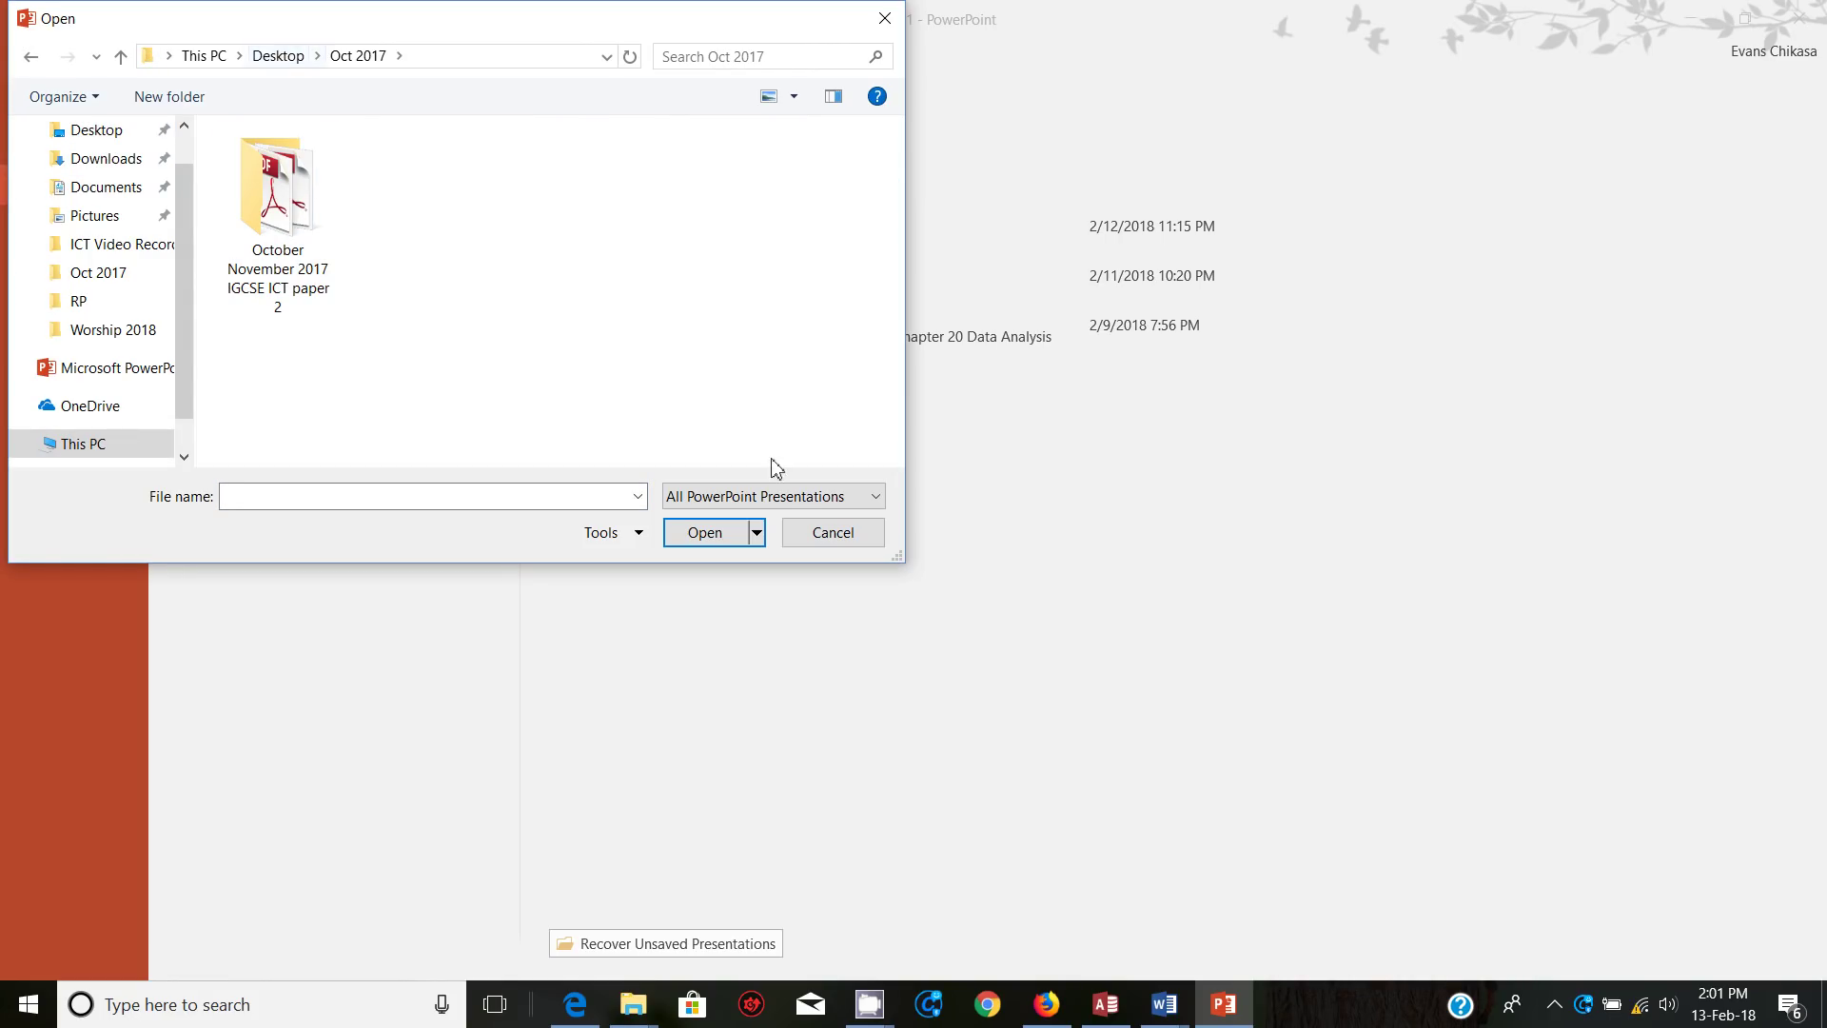
{"action": "left_click", "coordinate": [790, 499]}
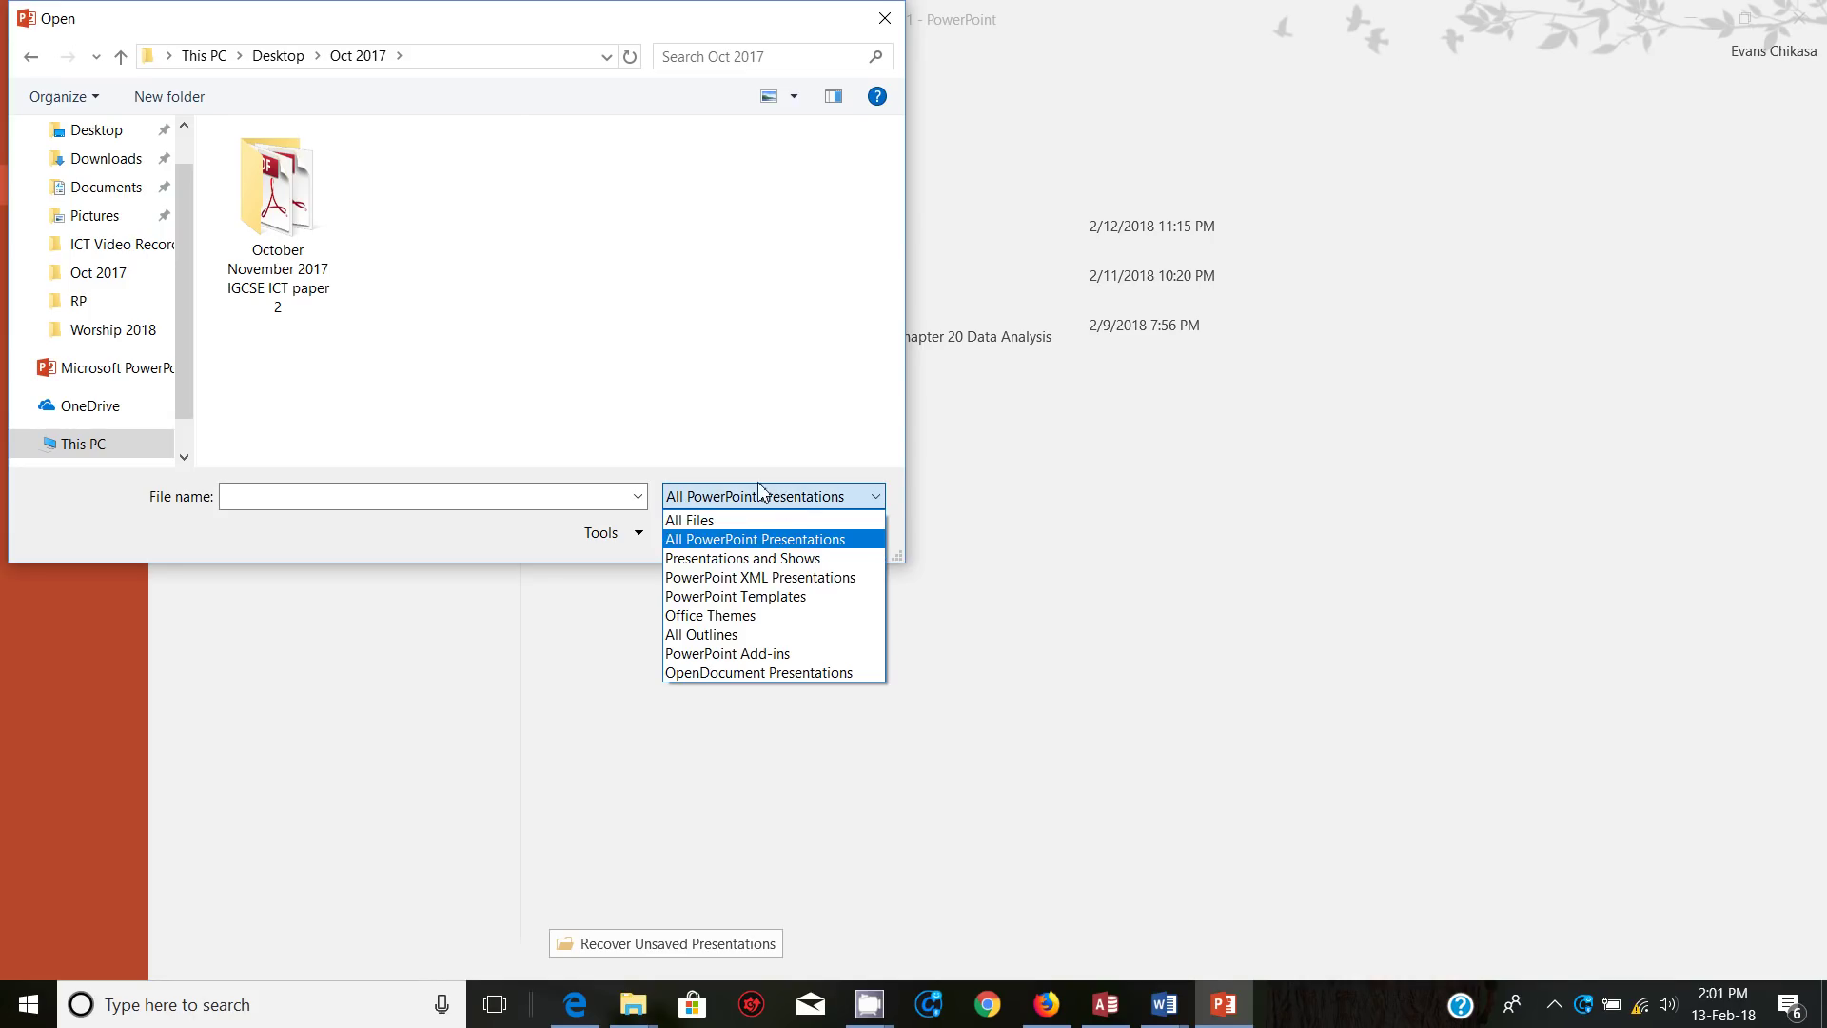
{"action": "left_click", "coordinate": [689, 520]}
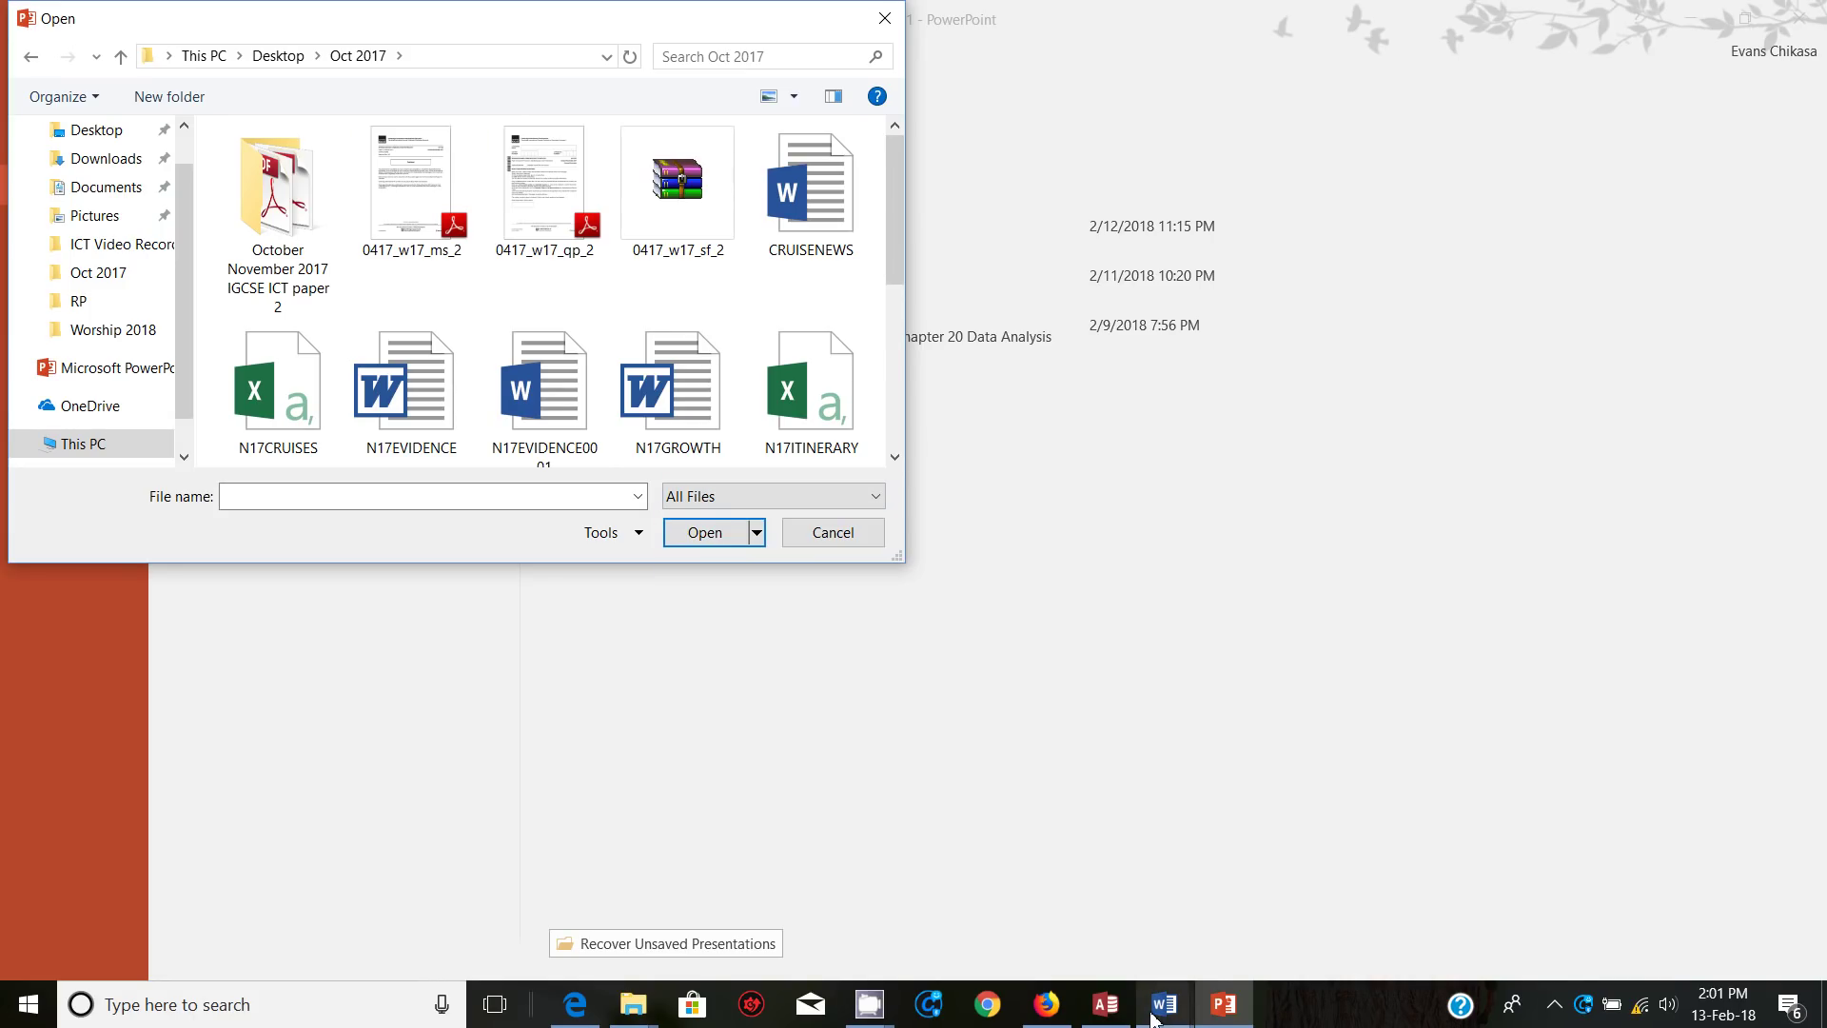
{"action": "left_click", "coordinate": [575, 1004]}
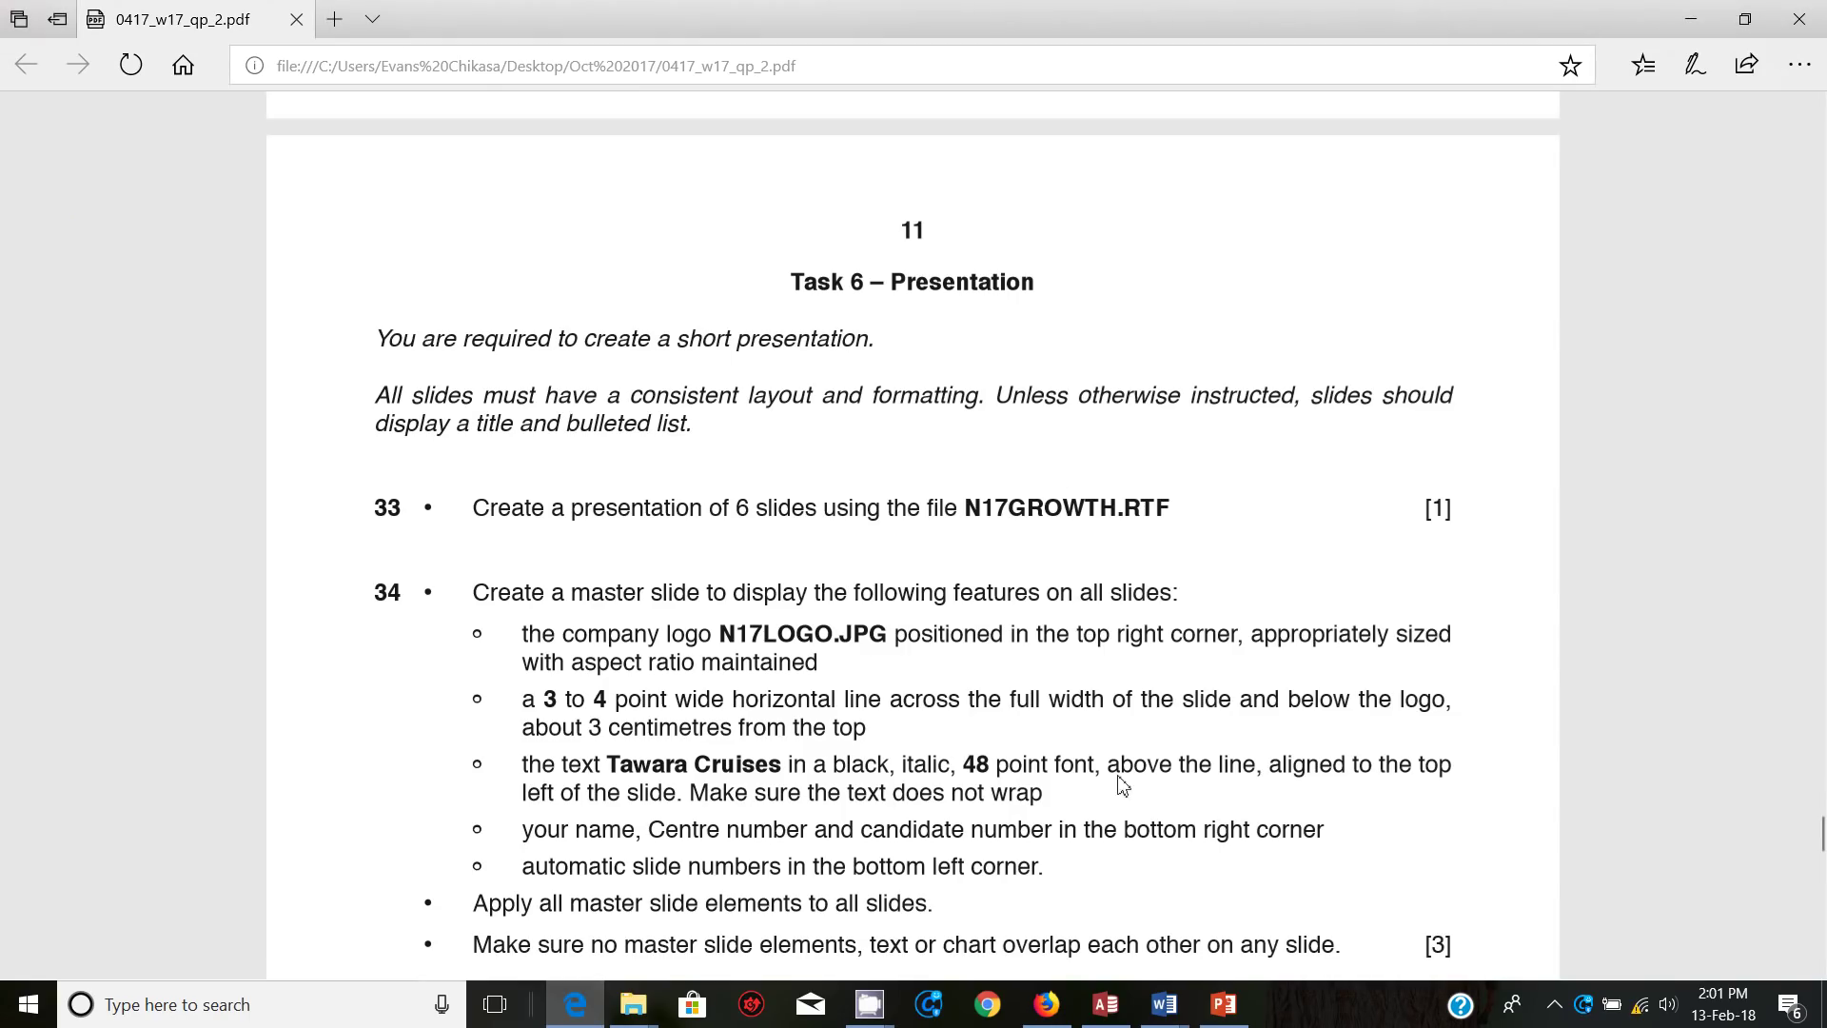
{"action": "left_click", "coordinate": [1224, 1004]}
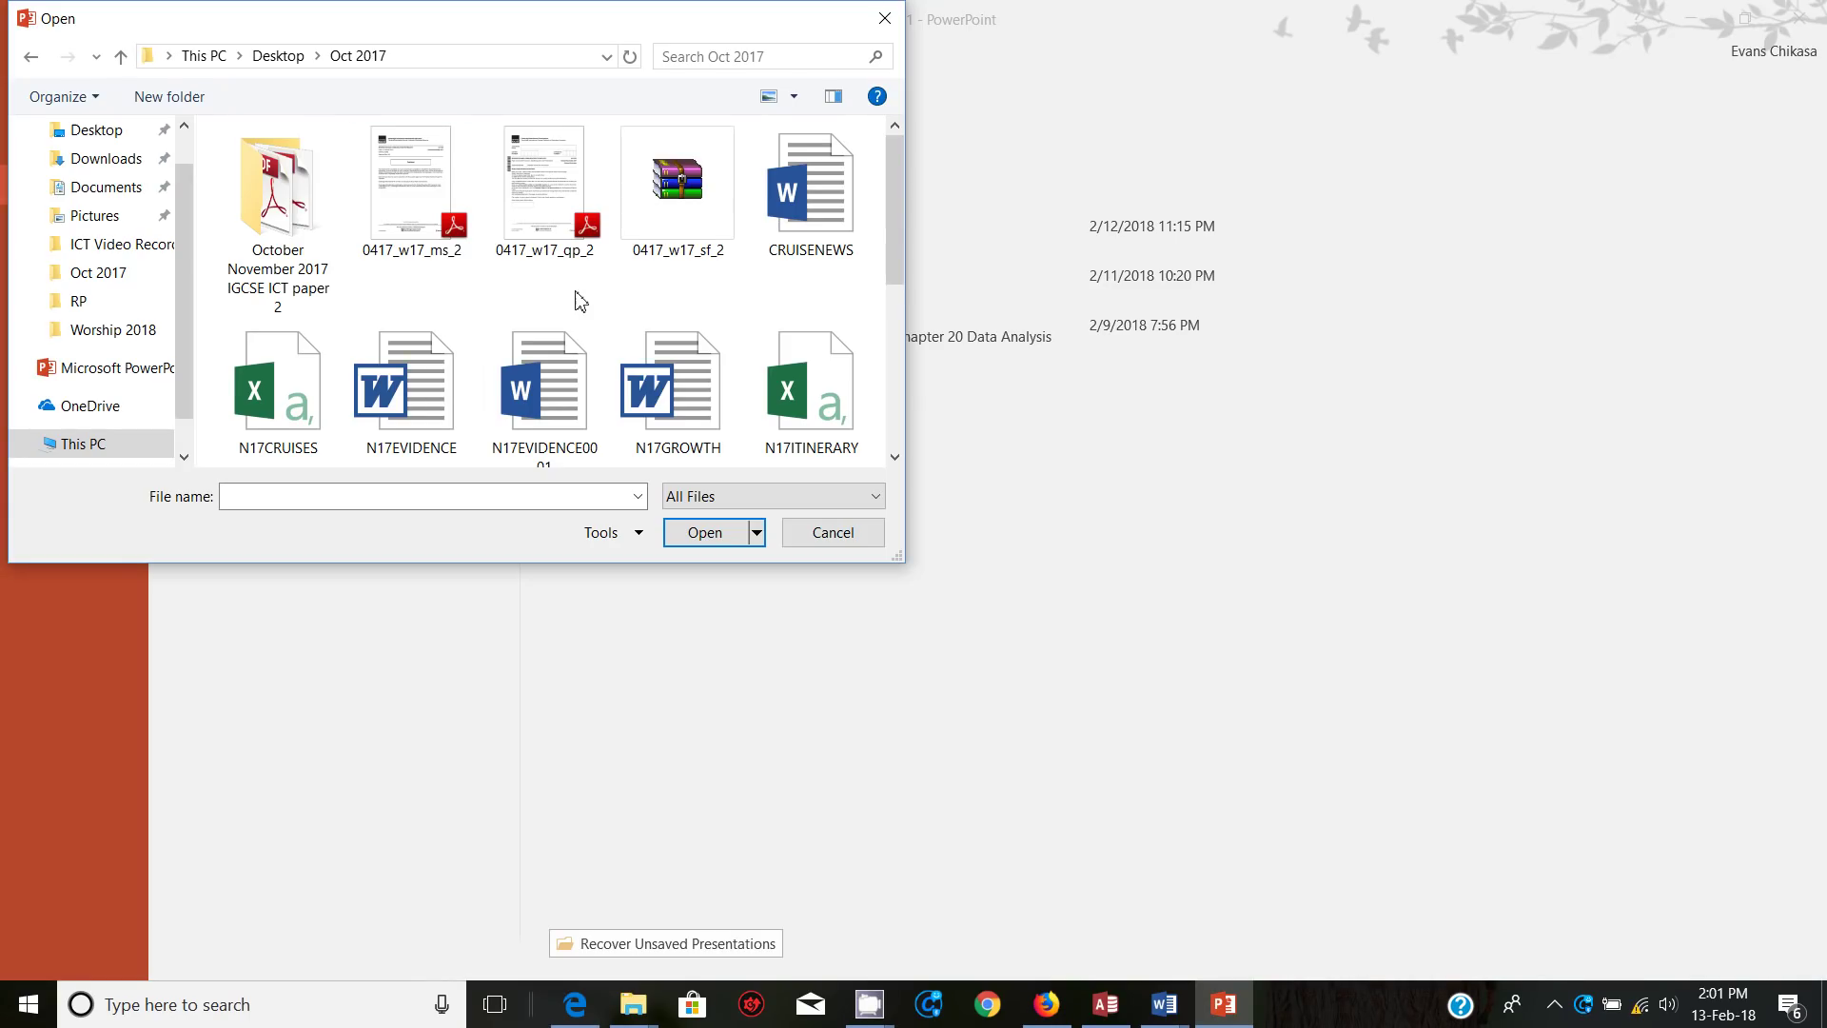
{"action": "left_click", "coordinate": [671, 411]}
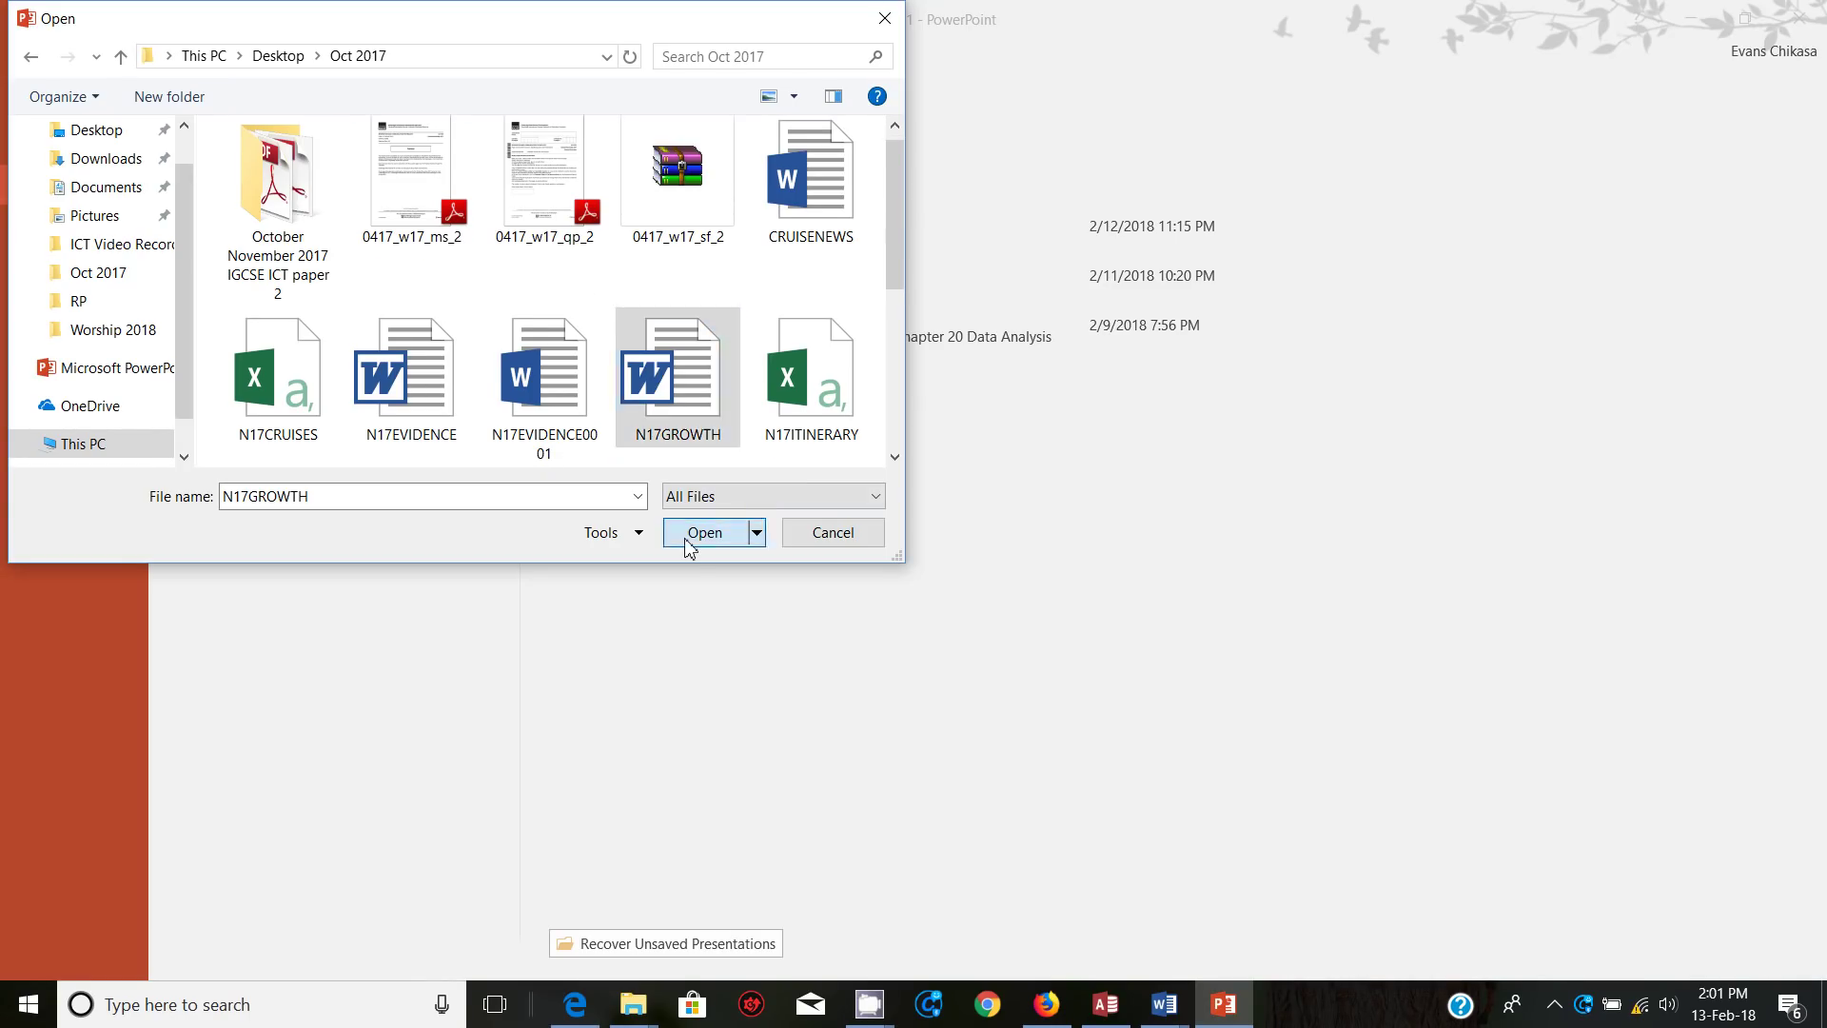
{"action": "left_click", "coordinate": [703, 535]}
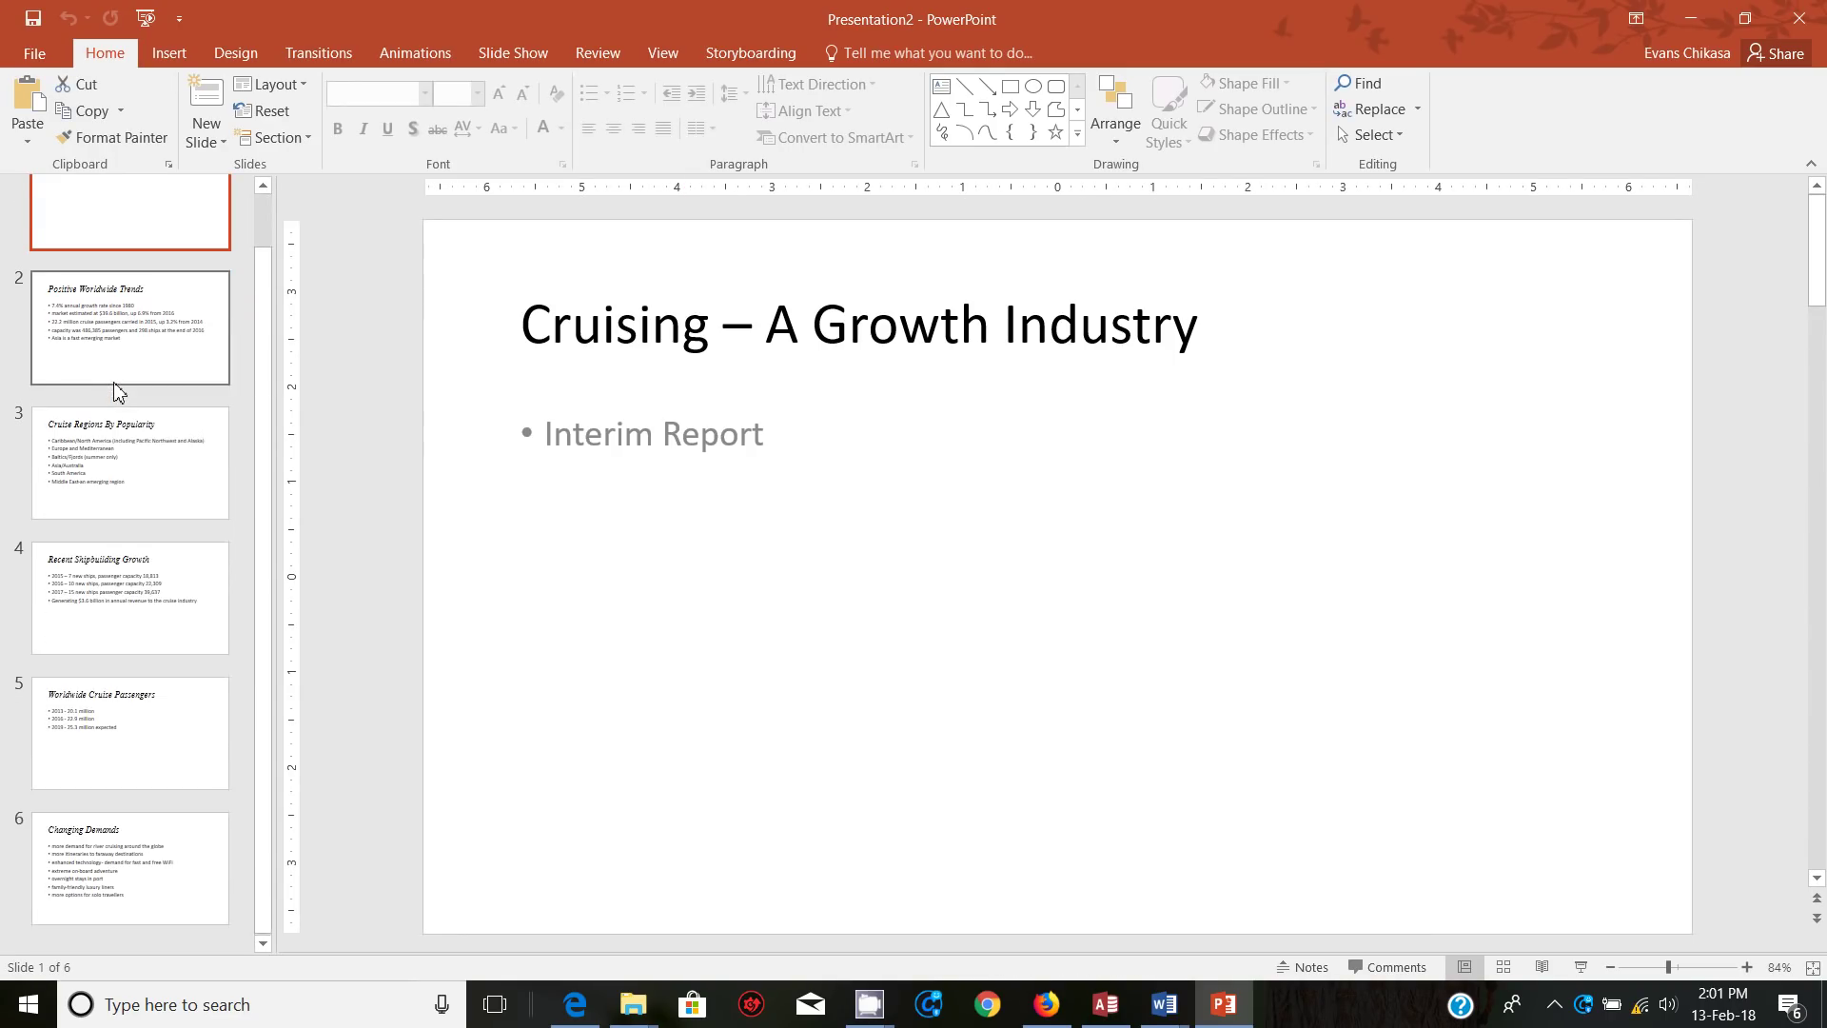
Step: Look at slides 2 and 3, then scroll the task PDF in Edge to items 33–37
{"action": "left_click", "coordinate": [93, 403]}
{"action": "left_click", "coordinate": [99, 512]}
{"action": "scroll", "coordinate": [99, 512], "scroll_direction": "down", "scroll_amount": 1}
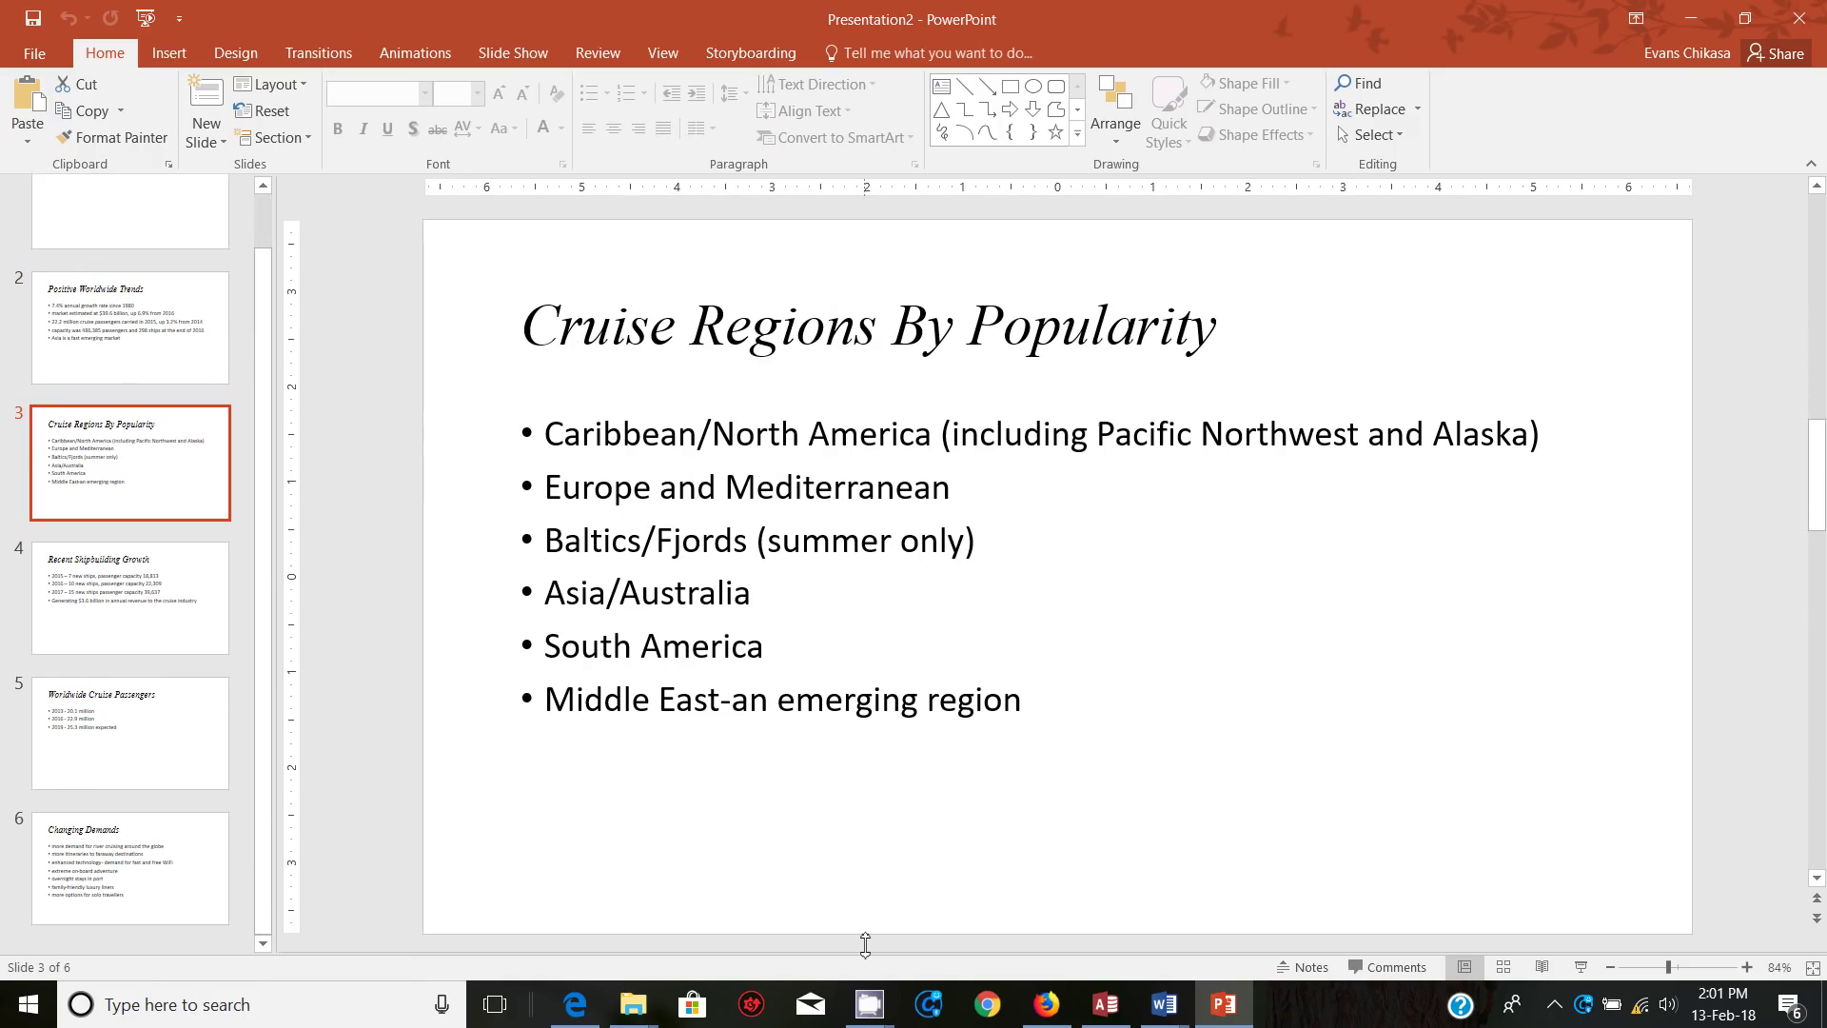
{"action": "mouse_move", "coordinate": [883, 1009]}
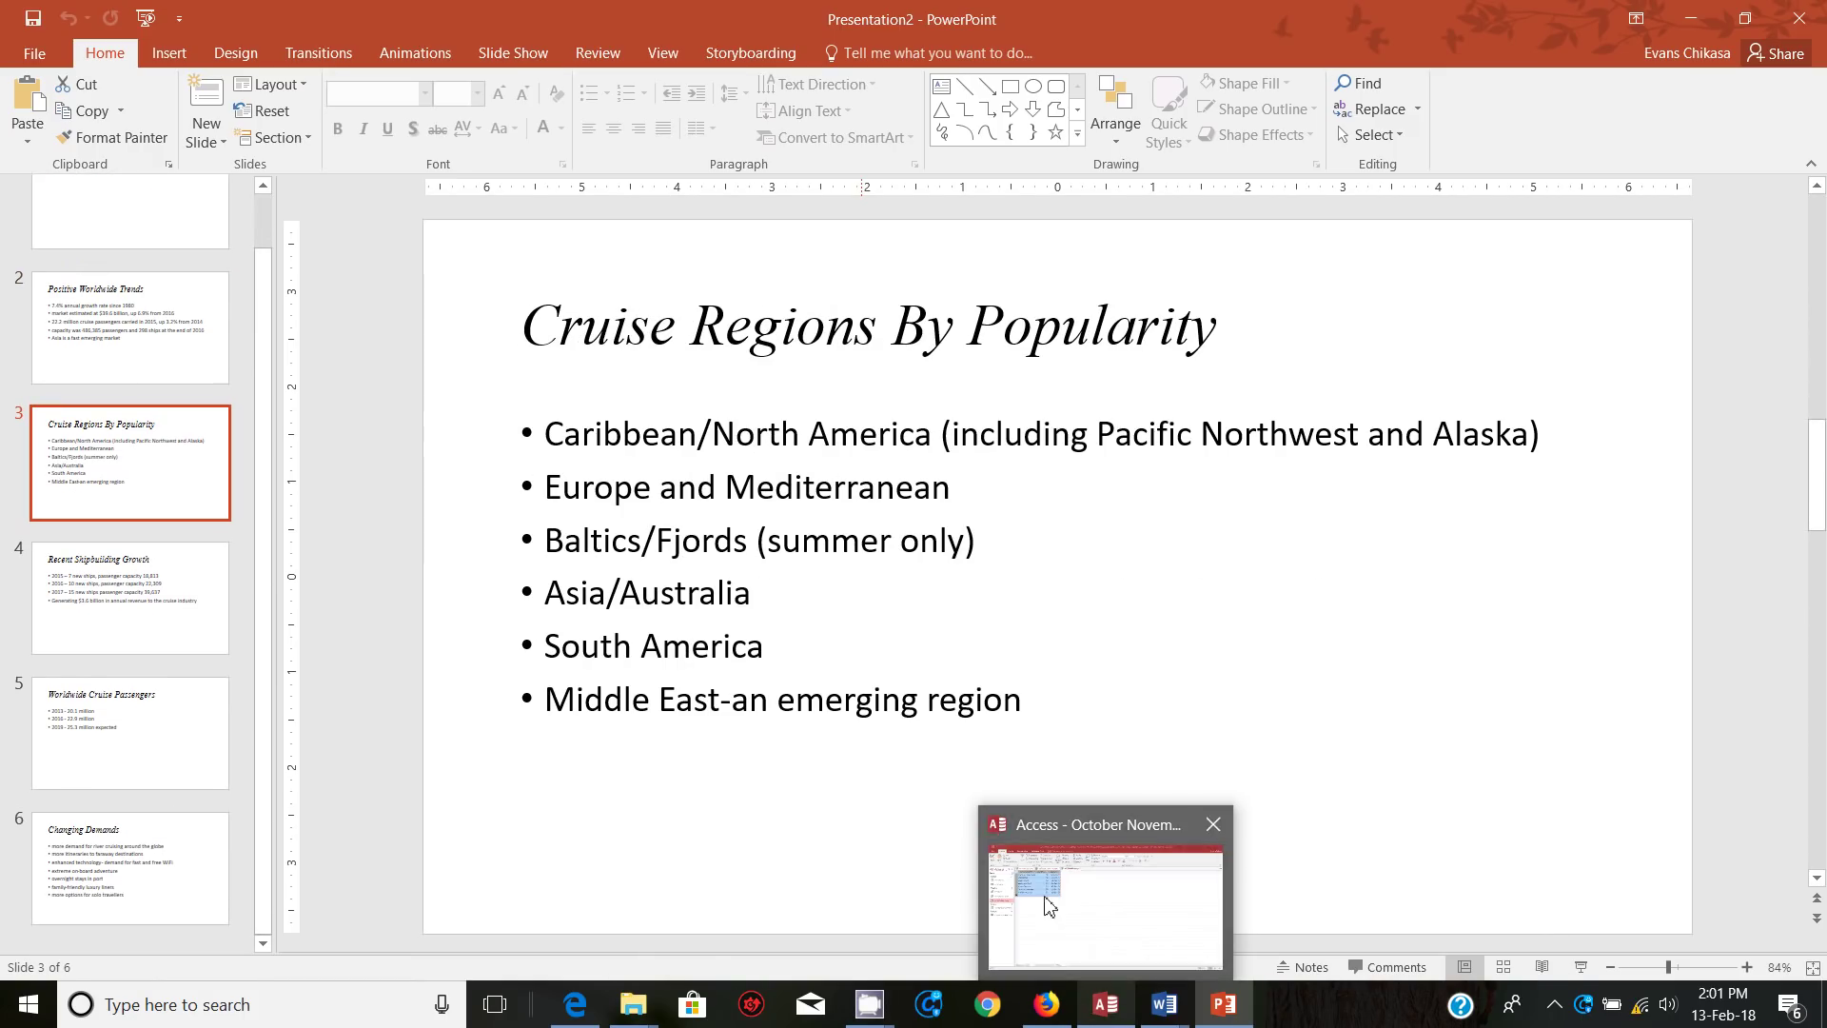
{"action": "left_click", "coordinate": [571, 1004]}
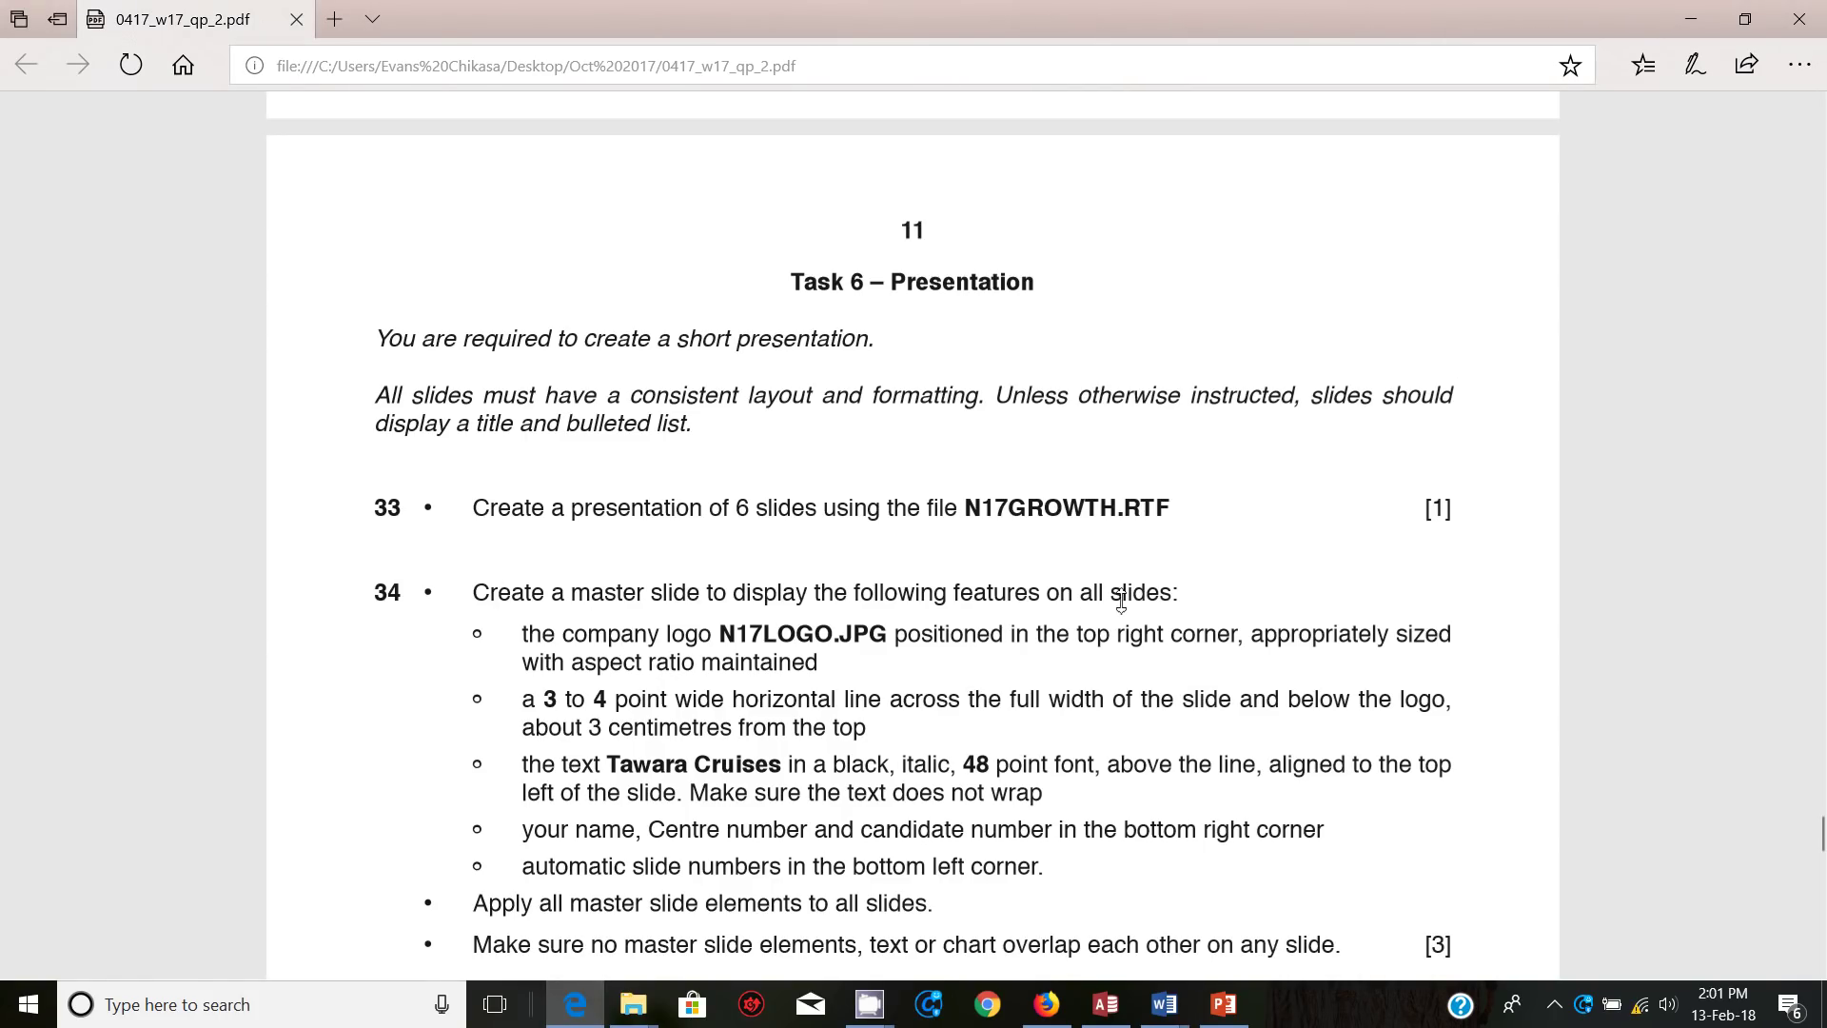
{"action": "scroll", "coordinate": [1147, 592], "scroll_direction": "down", "scroll_amount": 5}
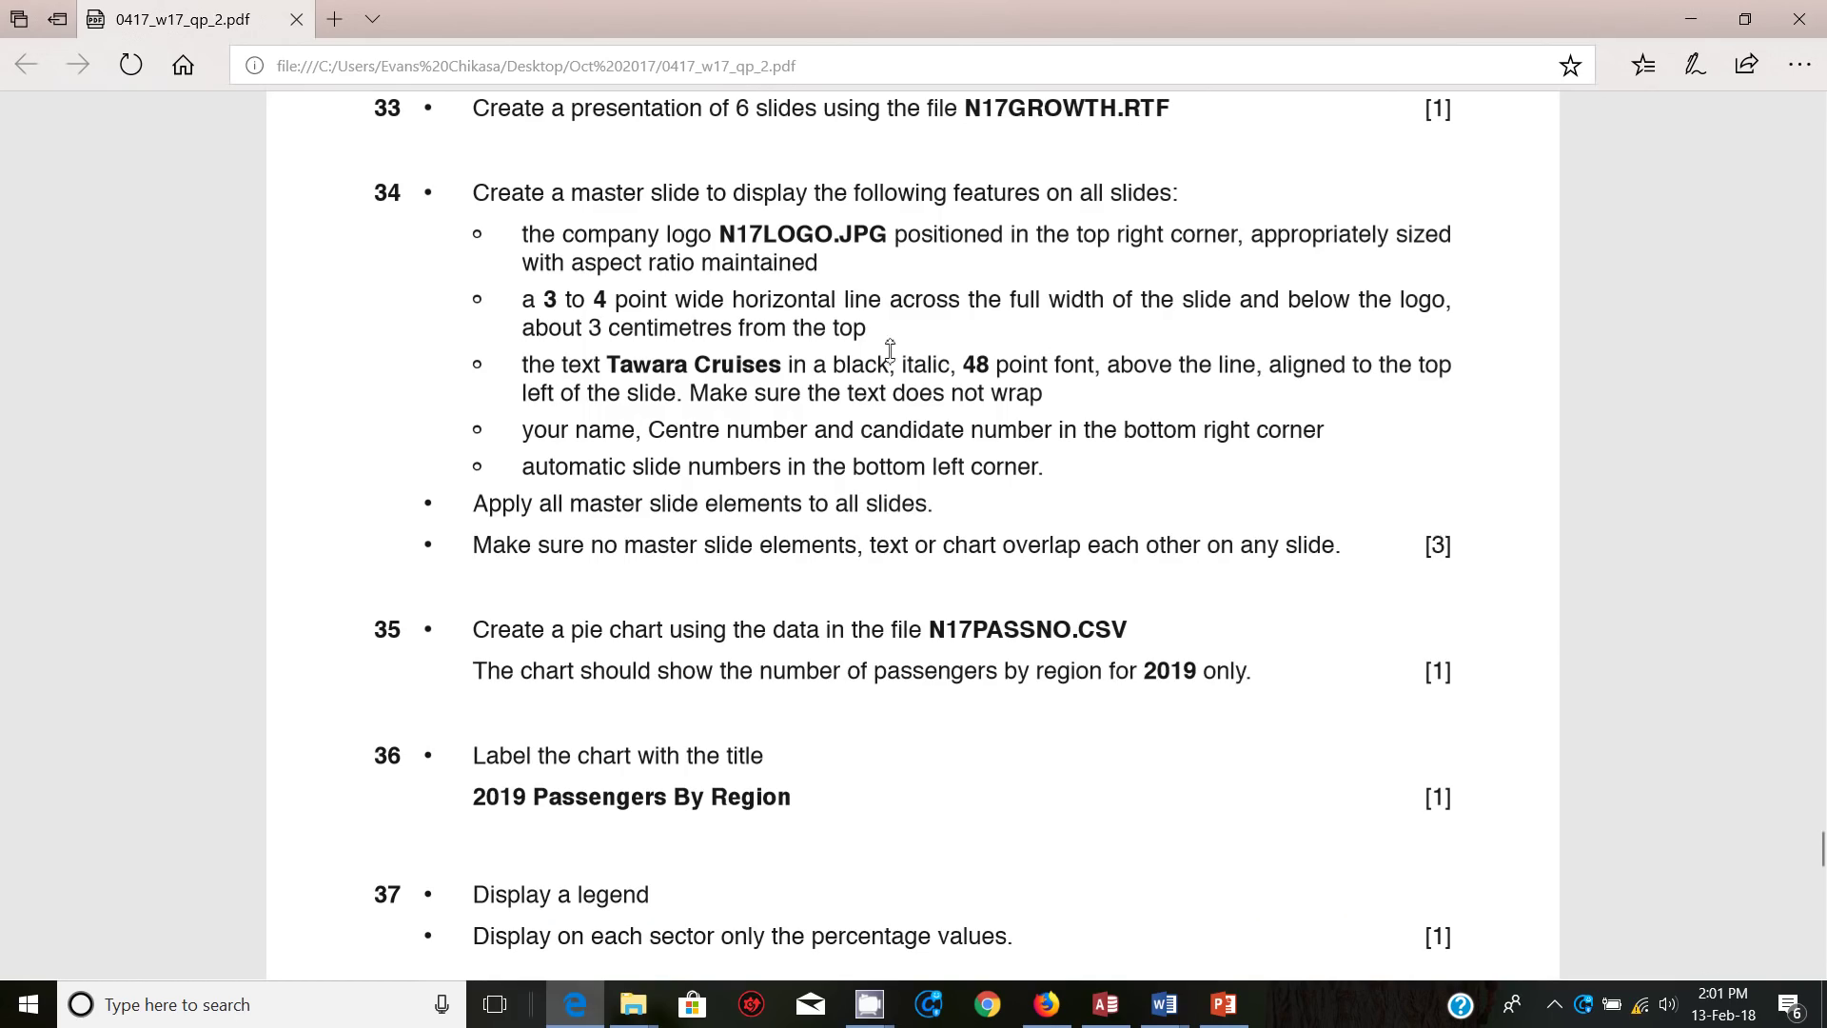
Step: Switch PowerPoint to Slide Master view from the View tab
{"action": "mouse_move", "coordinate": [1226, 1007]}
{"action": "left_click", "coordinate": [1237, 933]}
{"action": "left_click", "coordinate": [664, 53]}
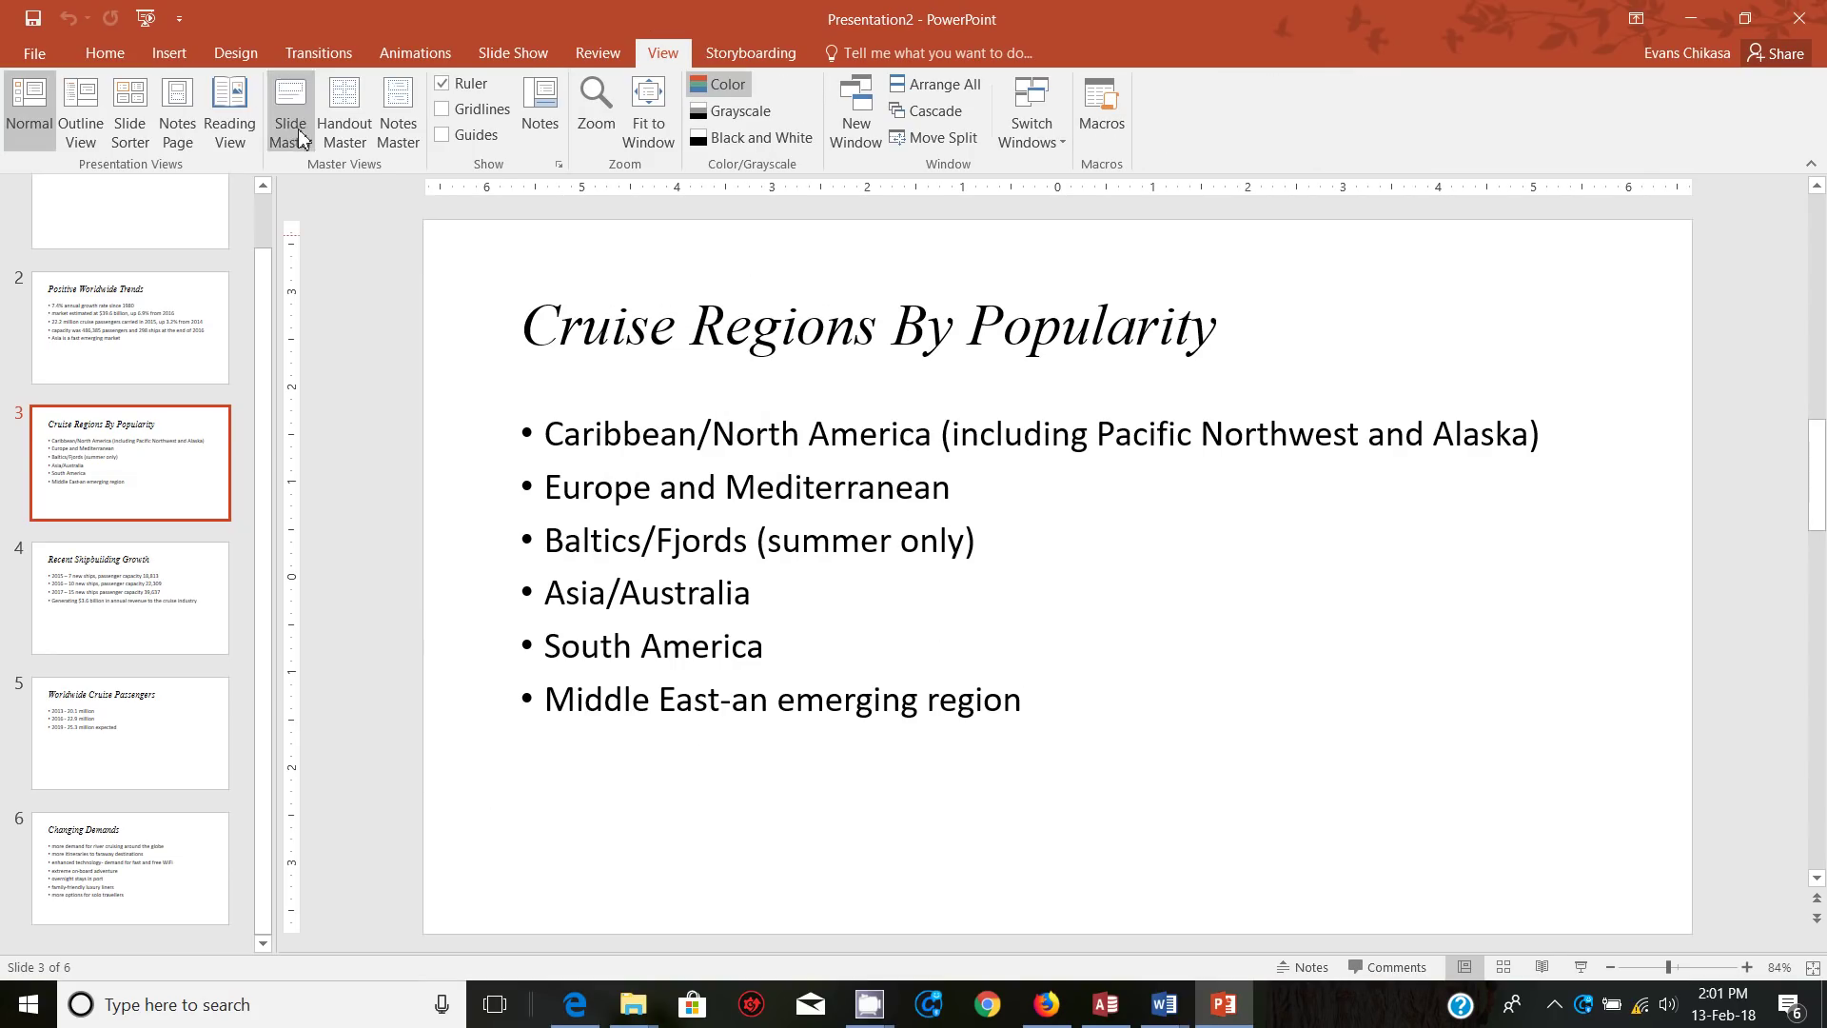
{"action": "left_click", "coordinate": [300, 127]}
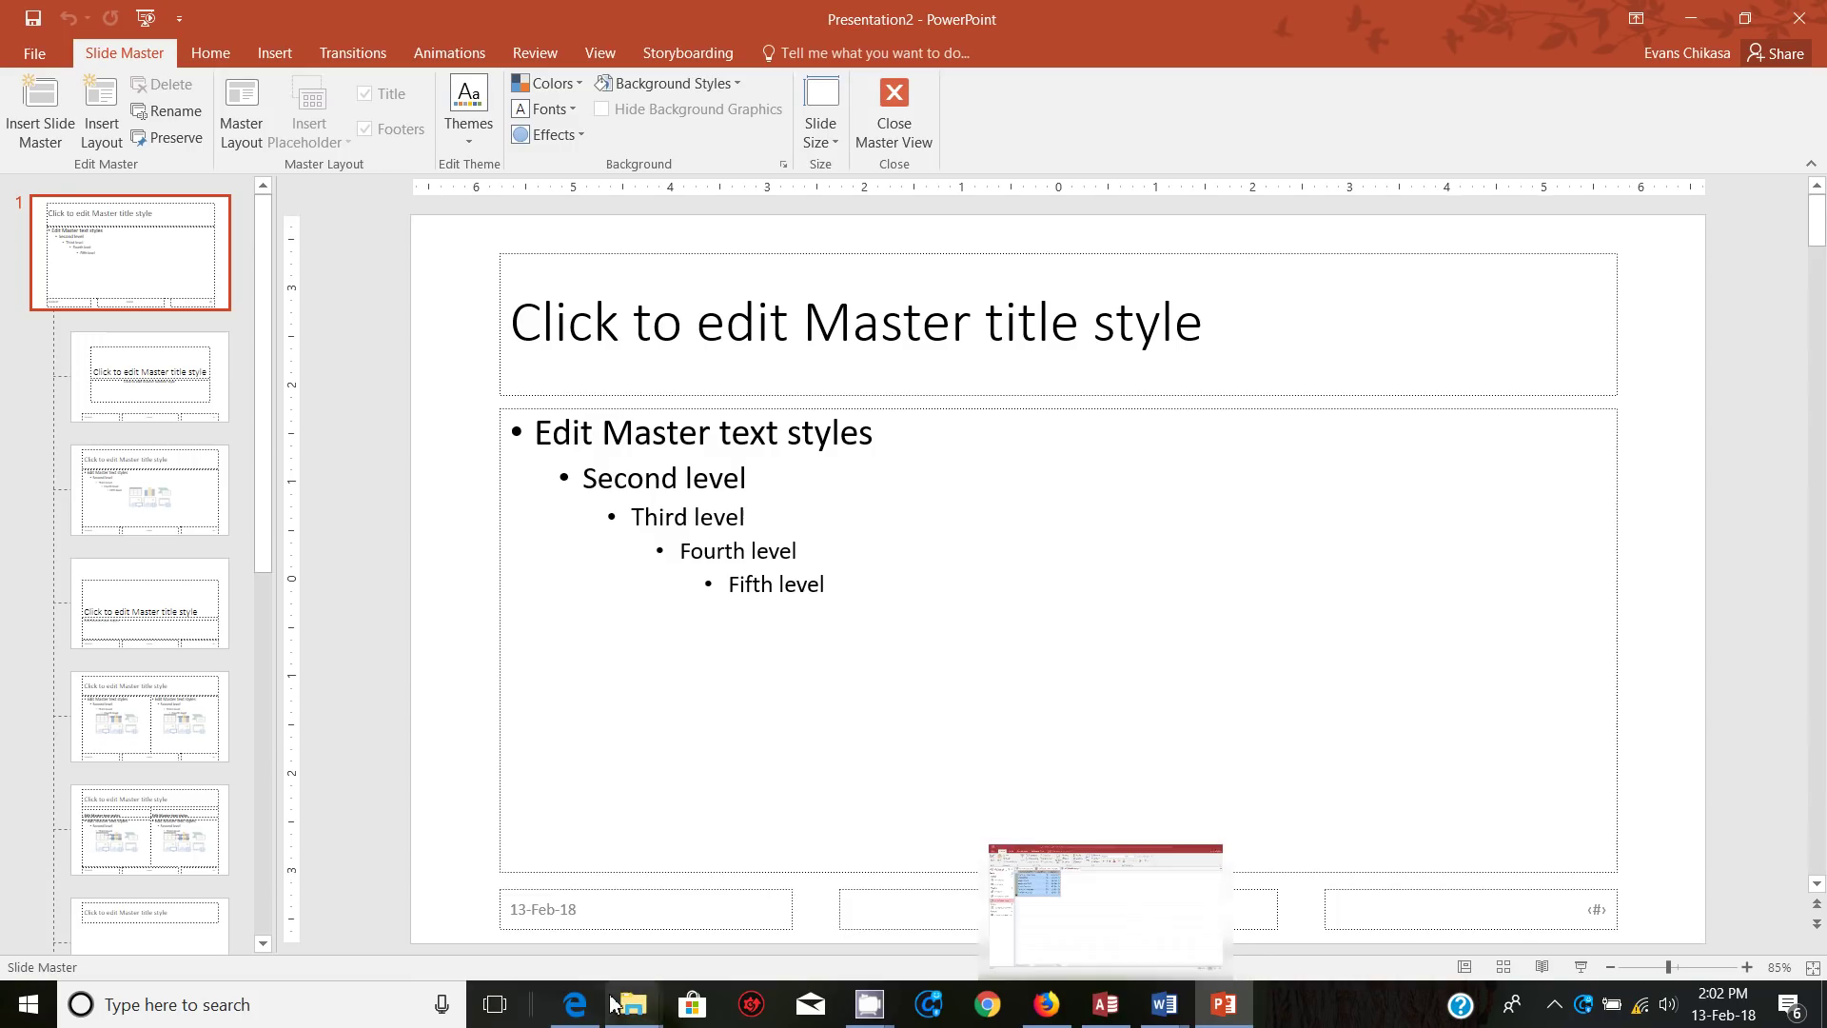
Step: Go back to the task PDF in Edge to read the master-slide instructions
{"action": "mouse_move", "coordinate": [576, 1007]}
{"action": "mouse_move", "coordinate": [577, 923]}
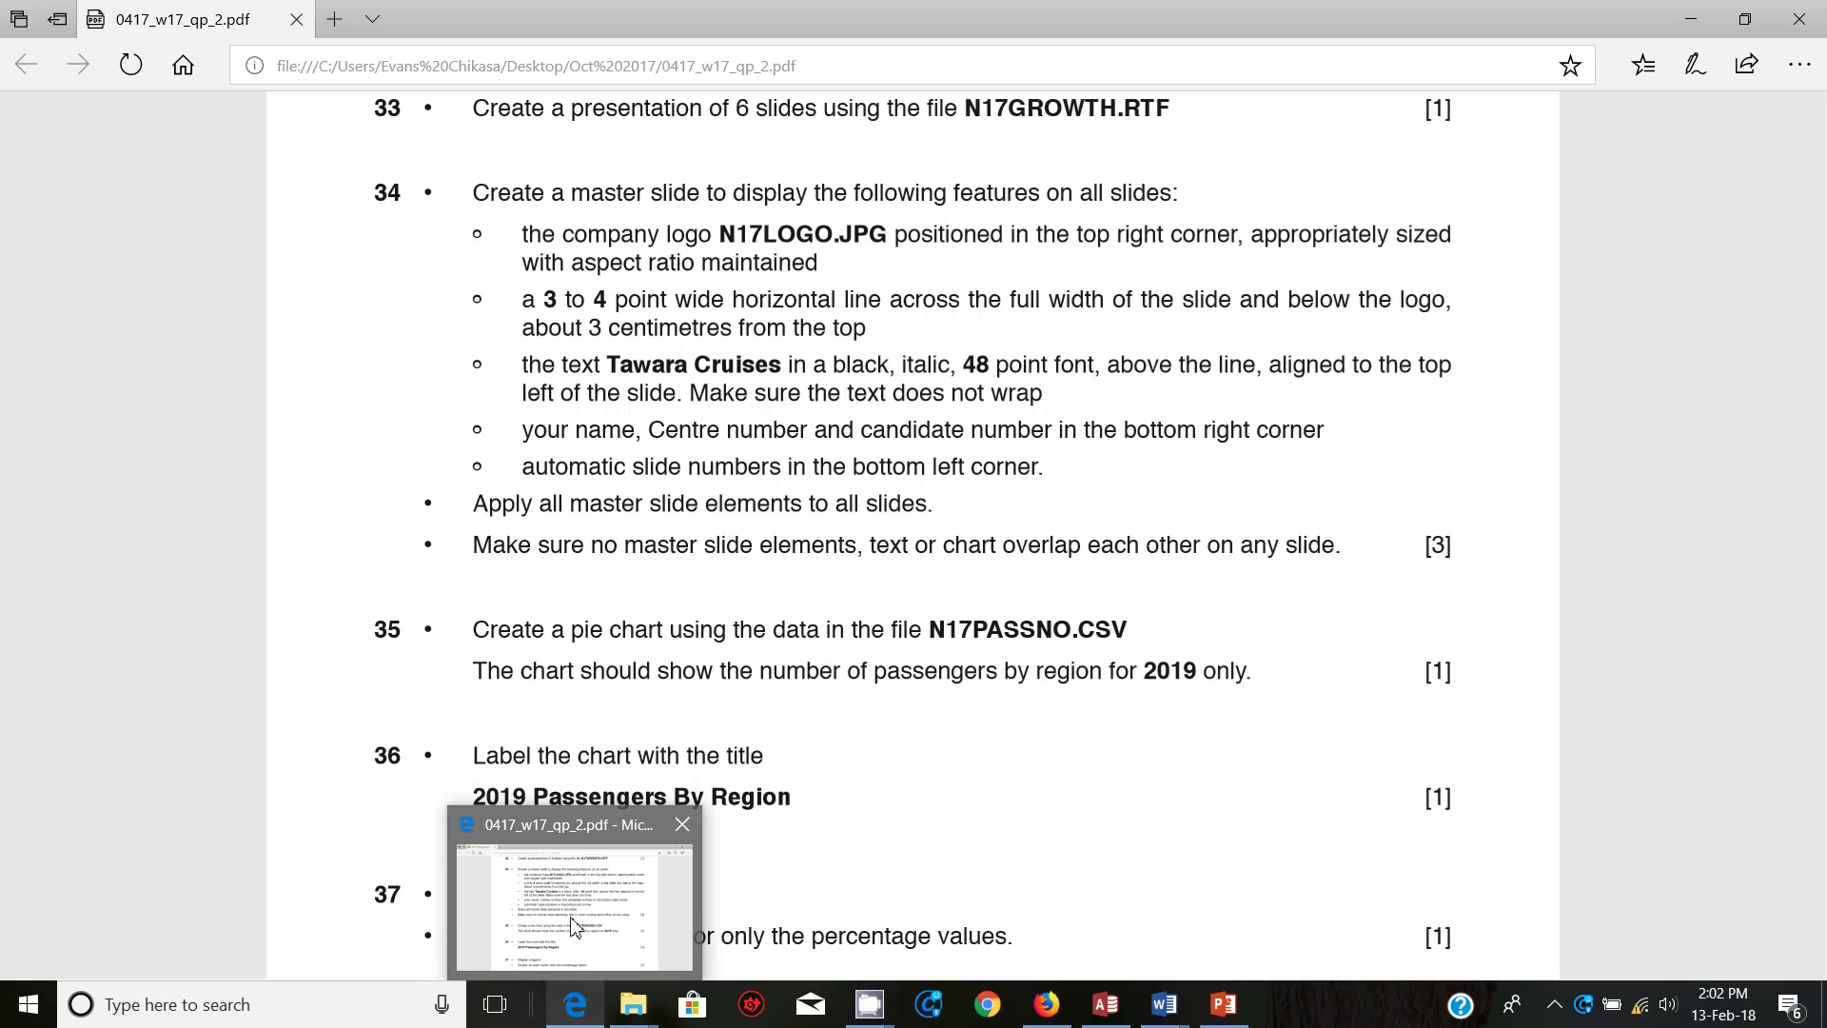
{"action": "left_click", "coordinate": [628, 937]}
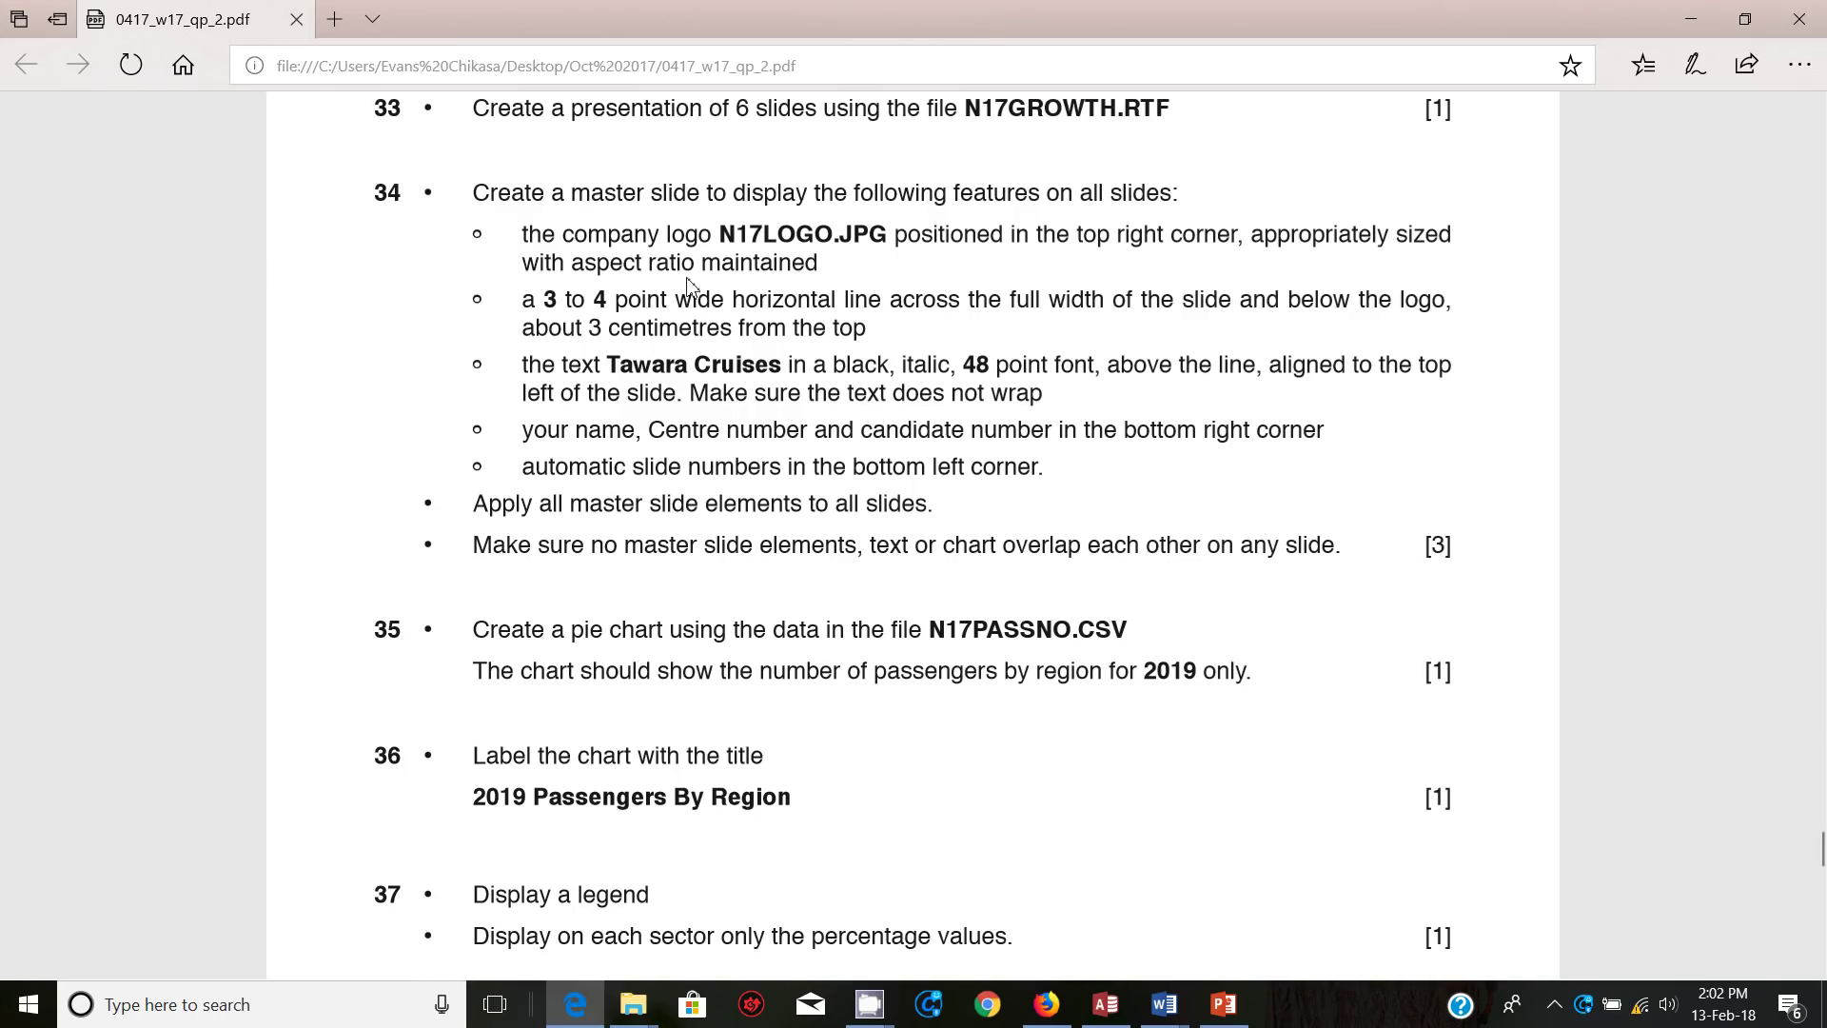
Step: Insert the N17LOGO picture from Desktop\Oct 2017 onto the slide master
{"action": "mouse_move", "coordinate": [1223, 1007]}
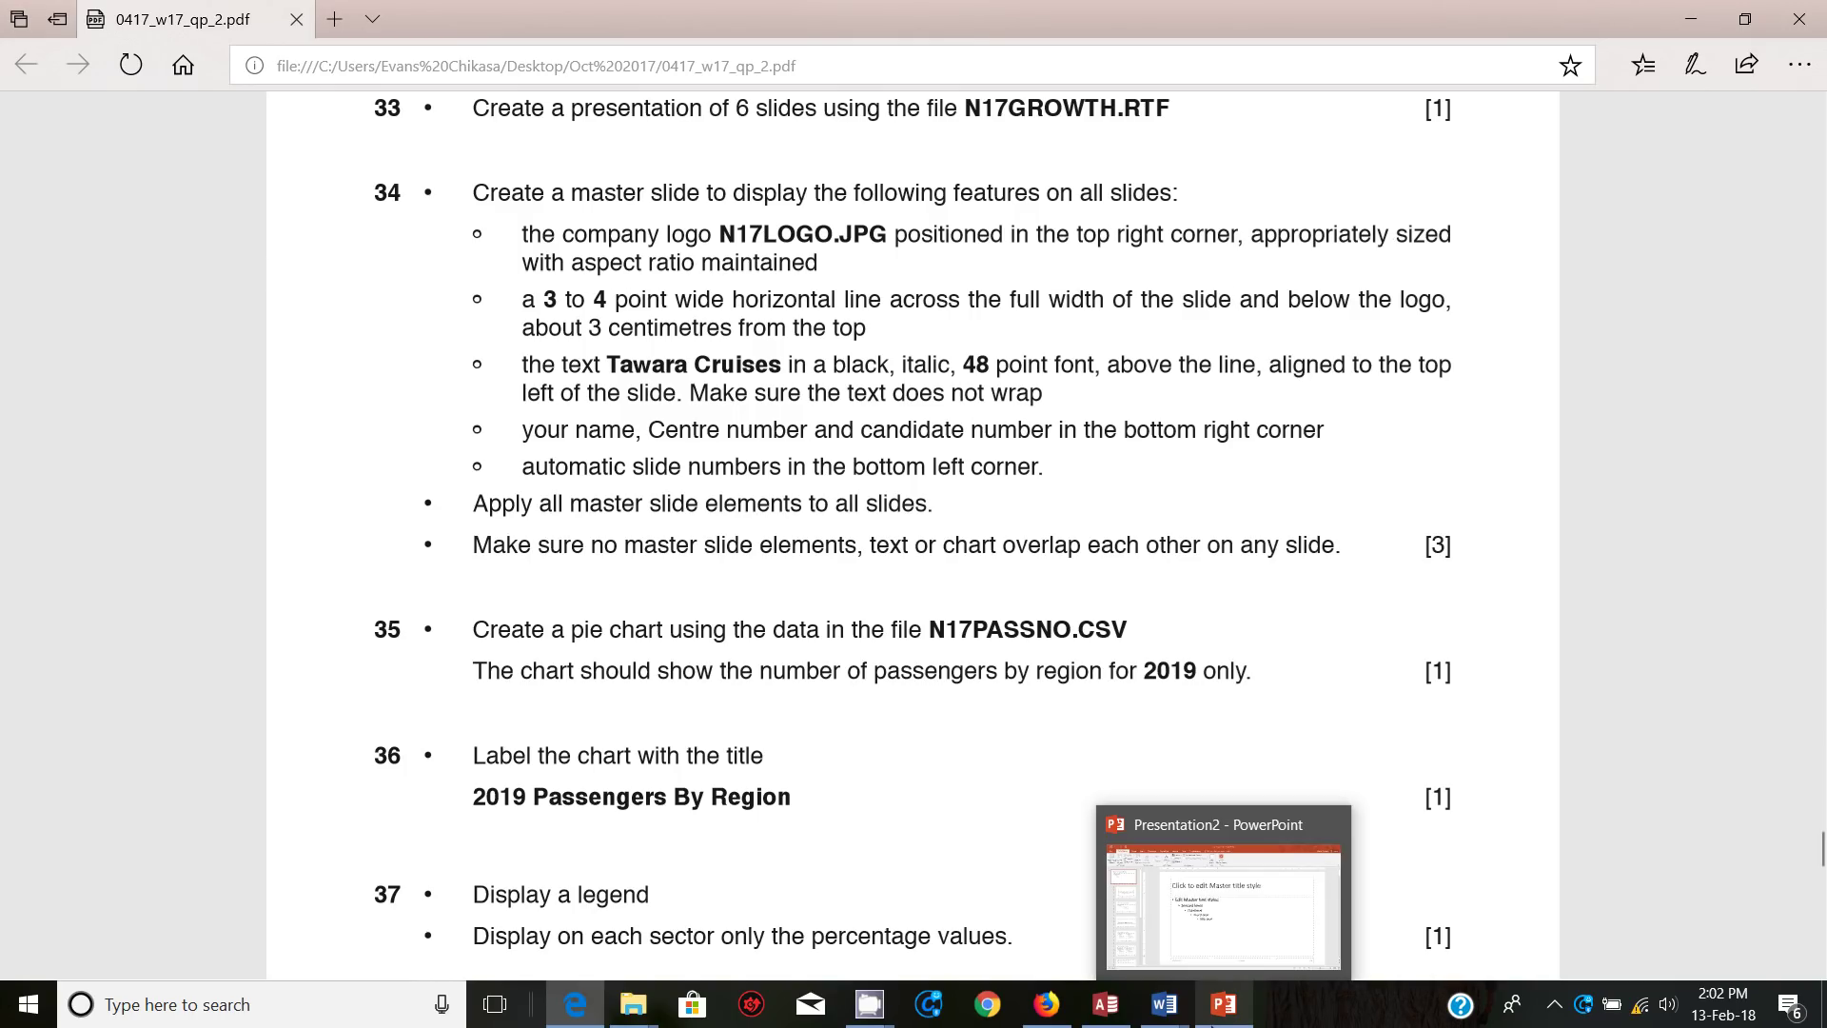
{"action": "left_click", "coordinate": [1218, 967]}
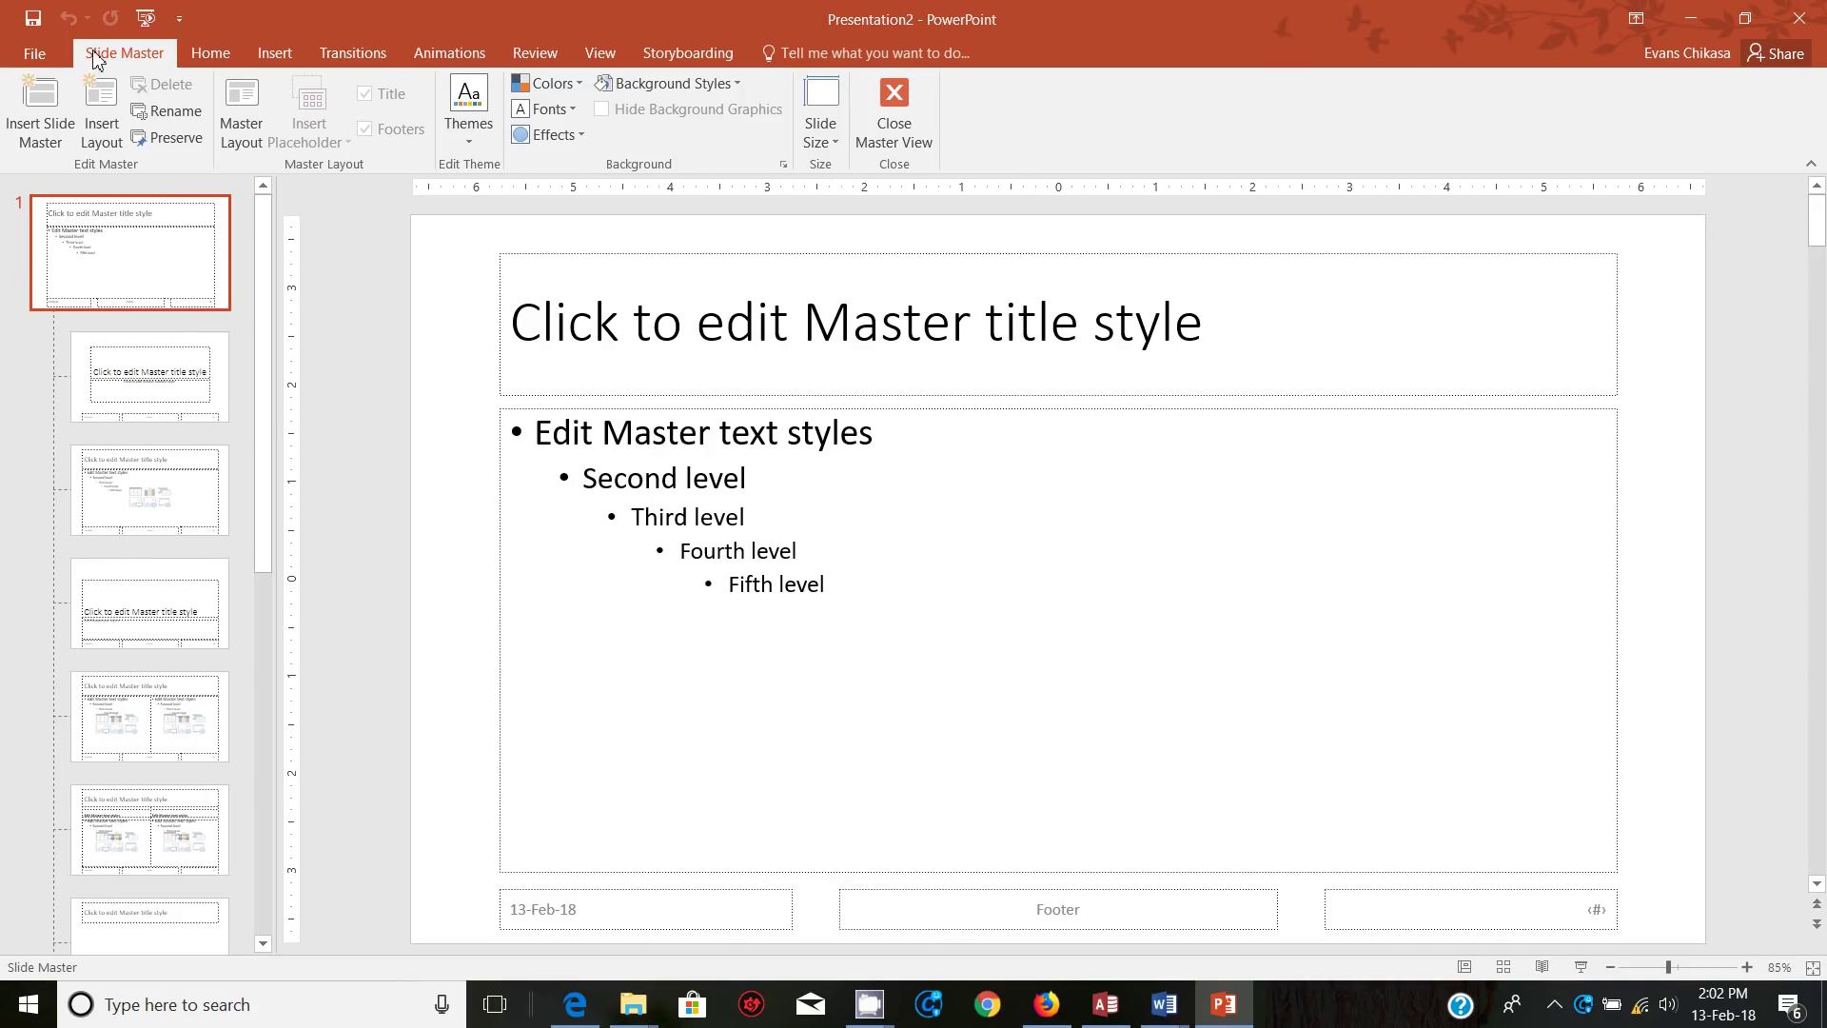
{"action": "left_click", "coordinate": [274, 52]}
{"action": "left_click", "coordinate": [148, 114]}
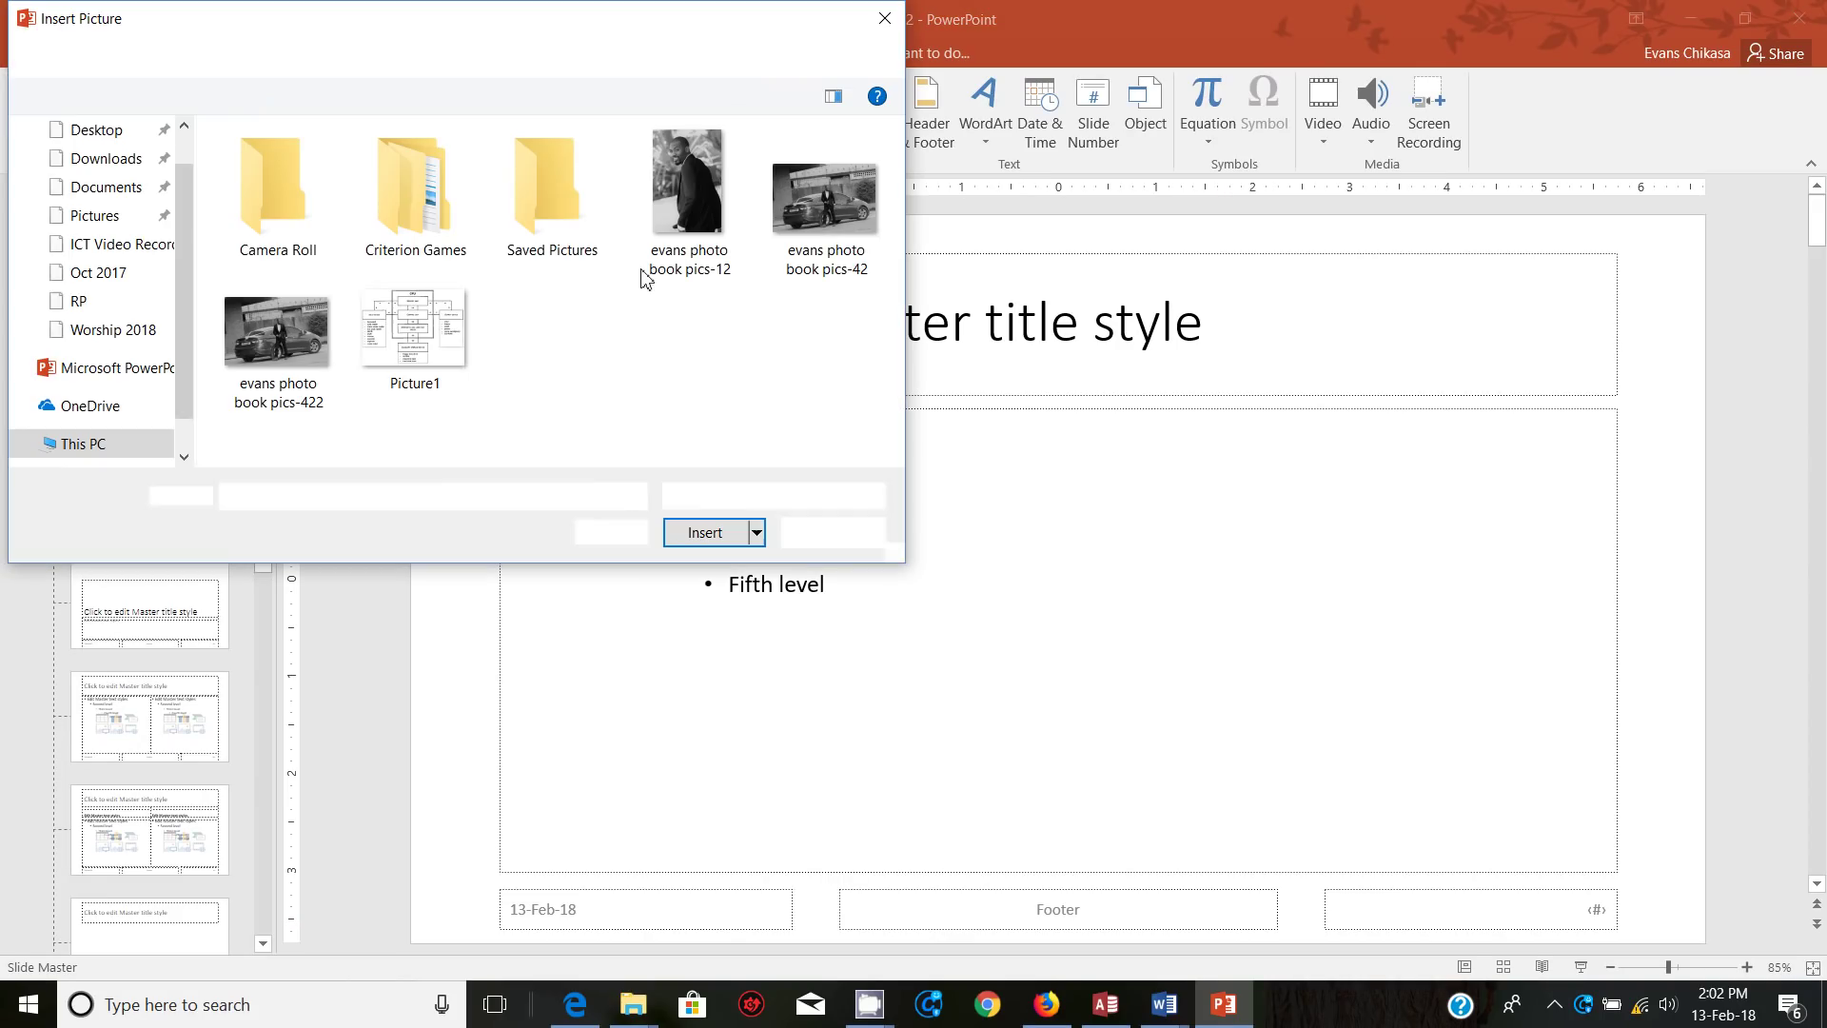
{"action": "left_click", "coordinate": [95, 133]}
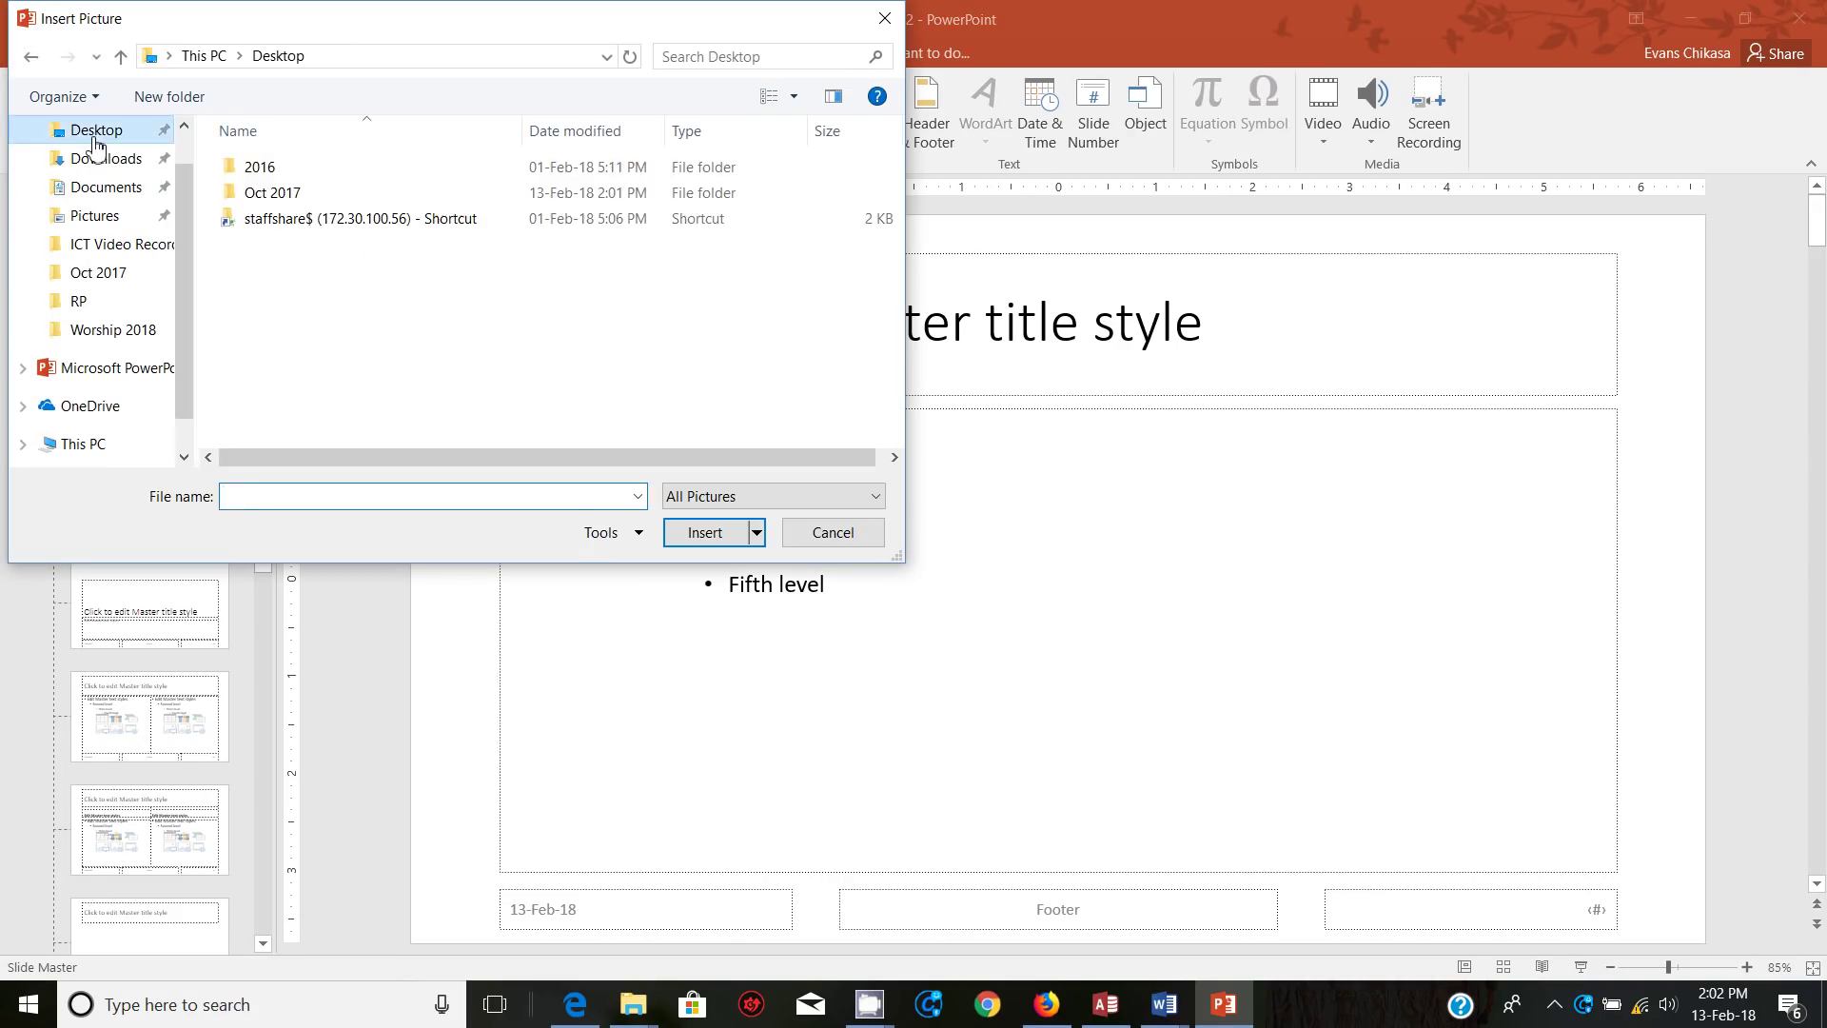
{"action": "double_click", "coordinate": [347, 190]}
{"action": "left_click", "coordinate": [414, 186]}
{"action": "left_click", "coordinate": [706, 532]}
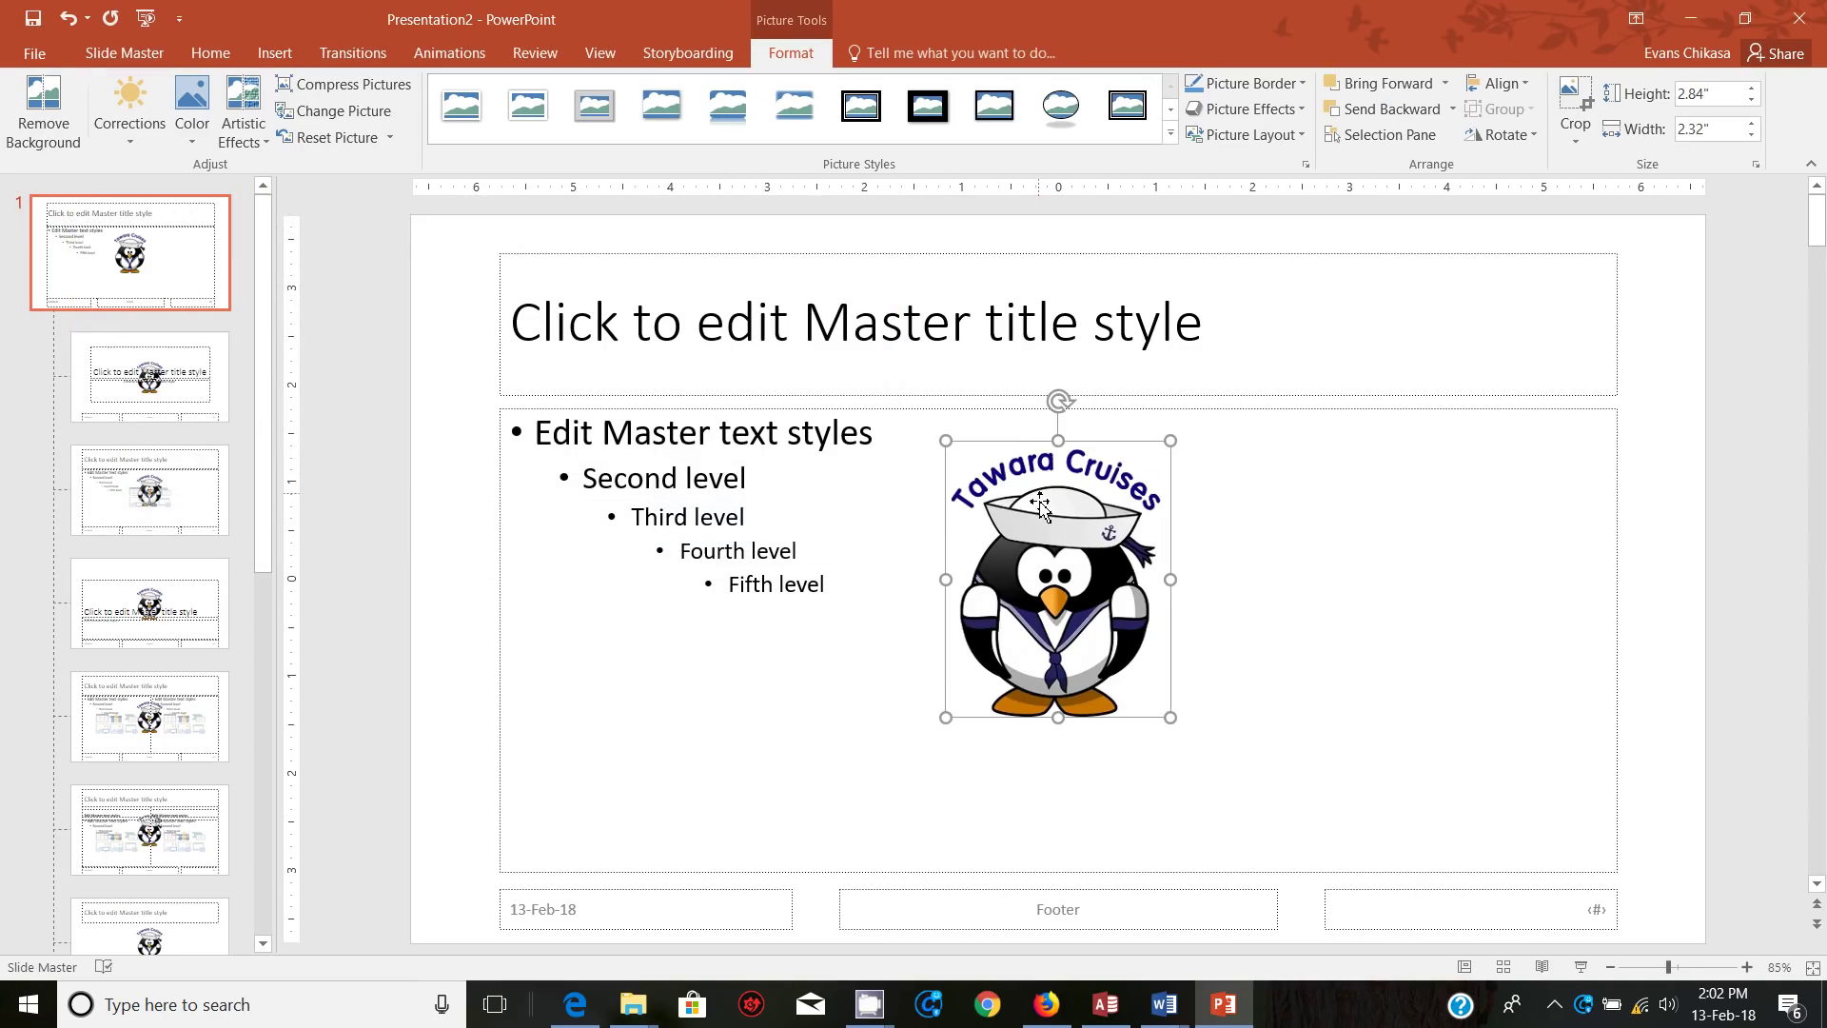
Step: Shrink the penguin logo to about 0.98" by 0.8" and place it top right
{"action": "left_click_drag", "start_coordinate": [1066, 564], "coordinate": [1575, 340]}
{"action": "left_click_drag", "start_coordinate": [1692, 508], "coordinate": [1629, 433]}
{"action": "mouse_move", "coordinate": [1580, 314]}
{"action": "left_mouse_down"}
{"action": "mouse_move", "coordinate": [1562, 272]}
{"action": "mouse_move", "coordinate": [1589, 304]}
{"action": "left_mouse_up"}
{"action": "left_click_drag", "start_coordinate": [1627, 355], "coordinate": [1621, 287]}
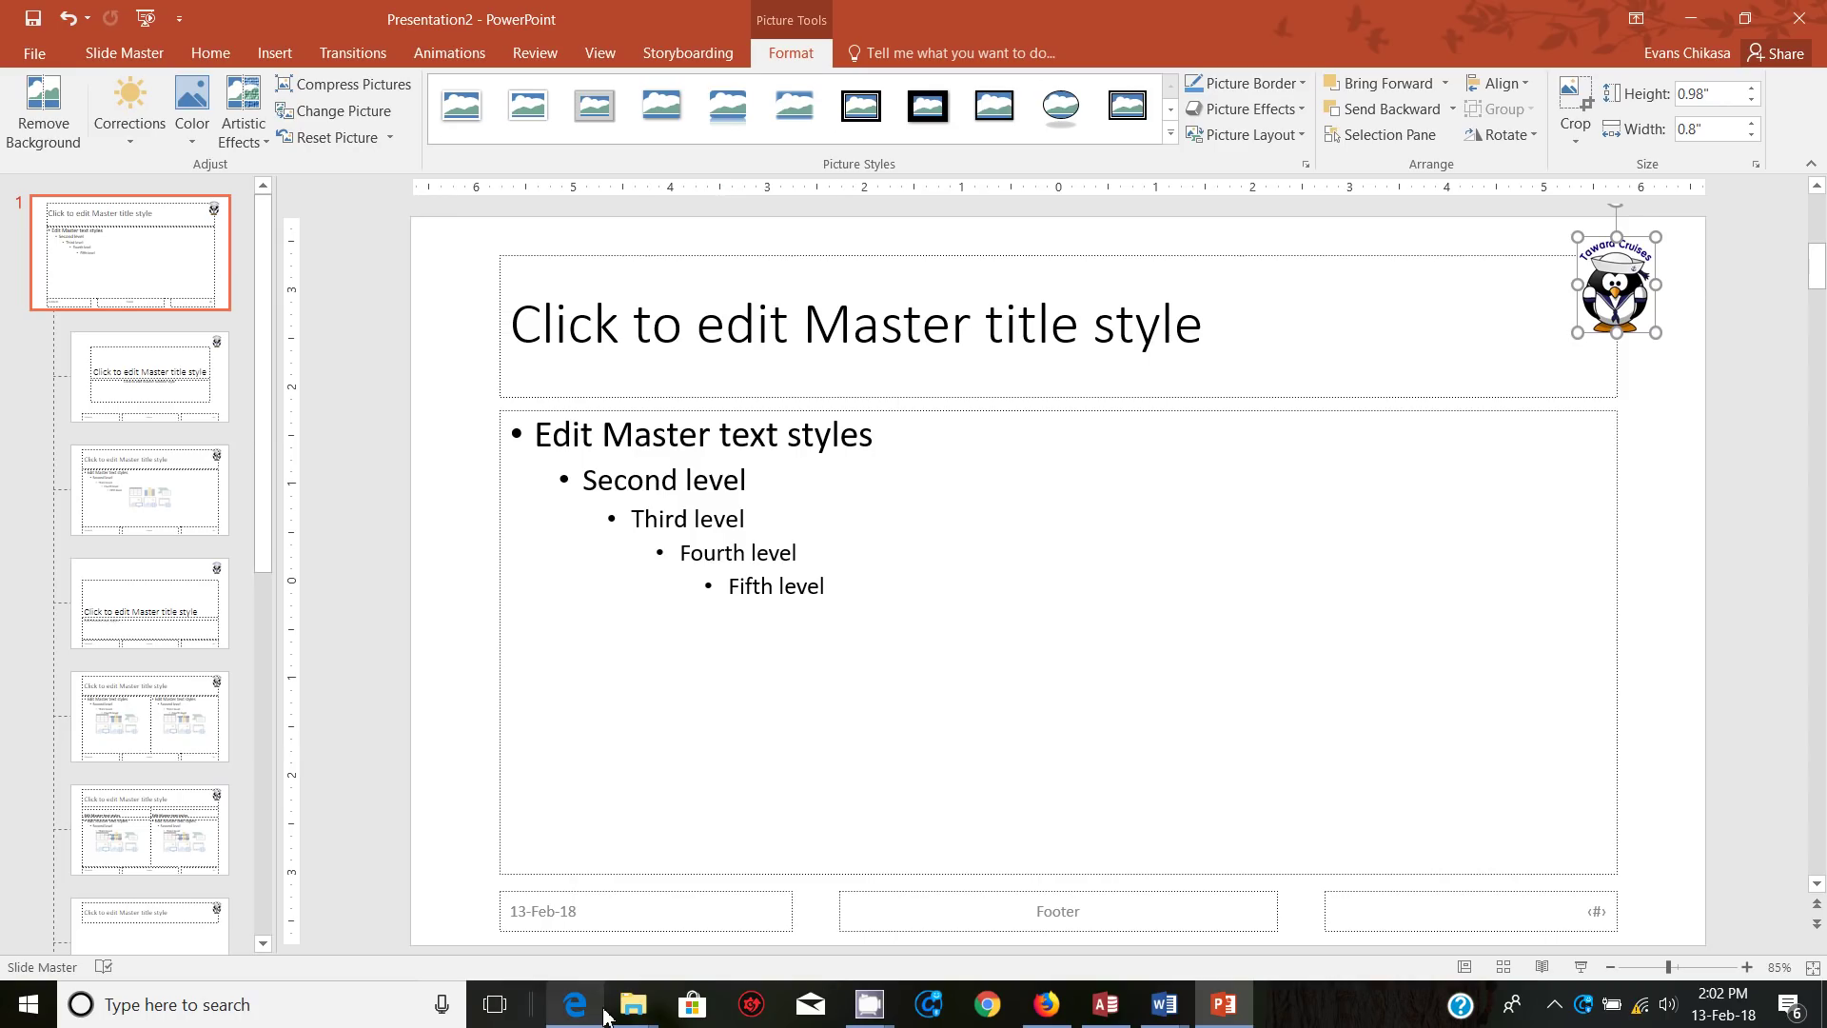
Step: Draw a horizontal line across the full slide width below the logo
{"action": "left_click", "coordinate": [640, 959]}
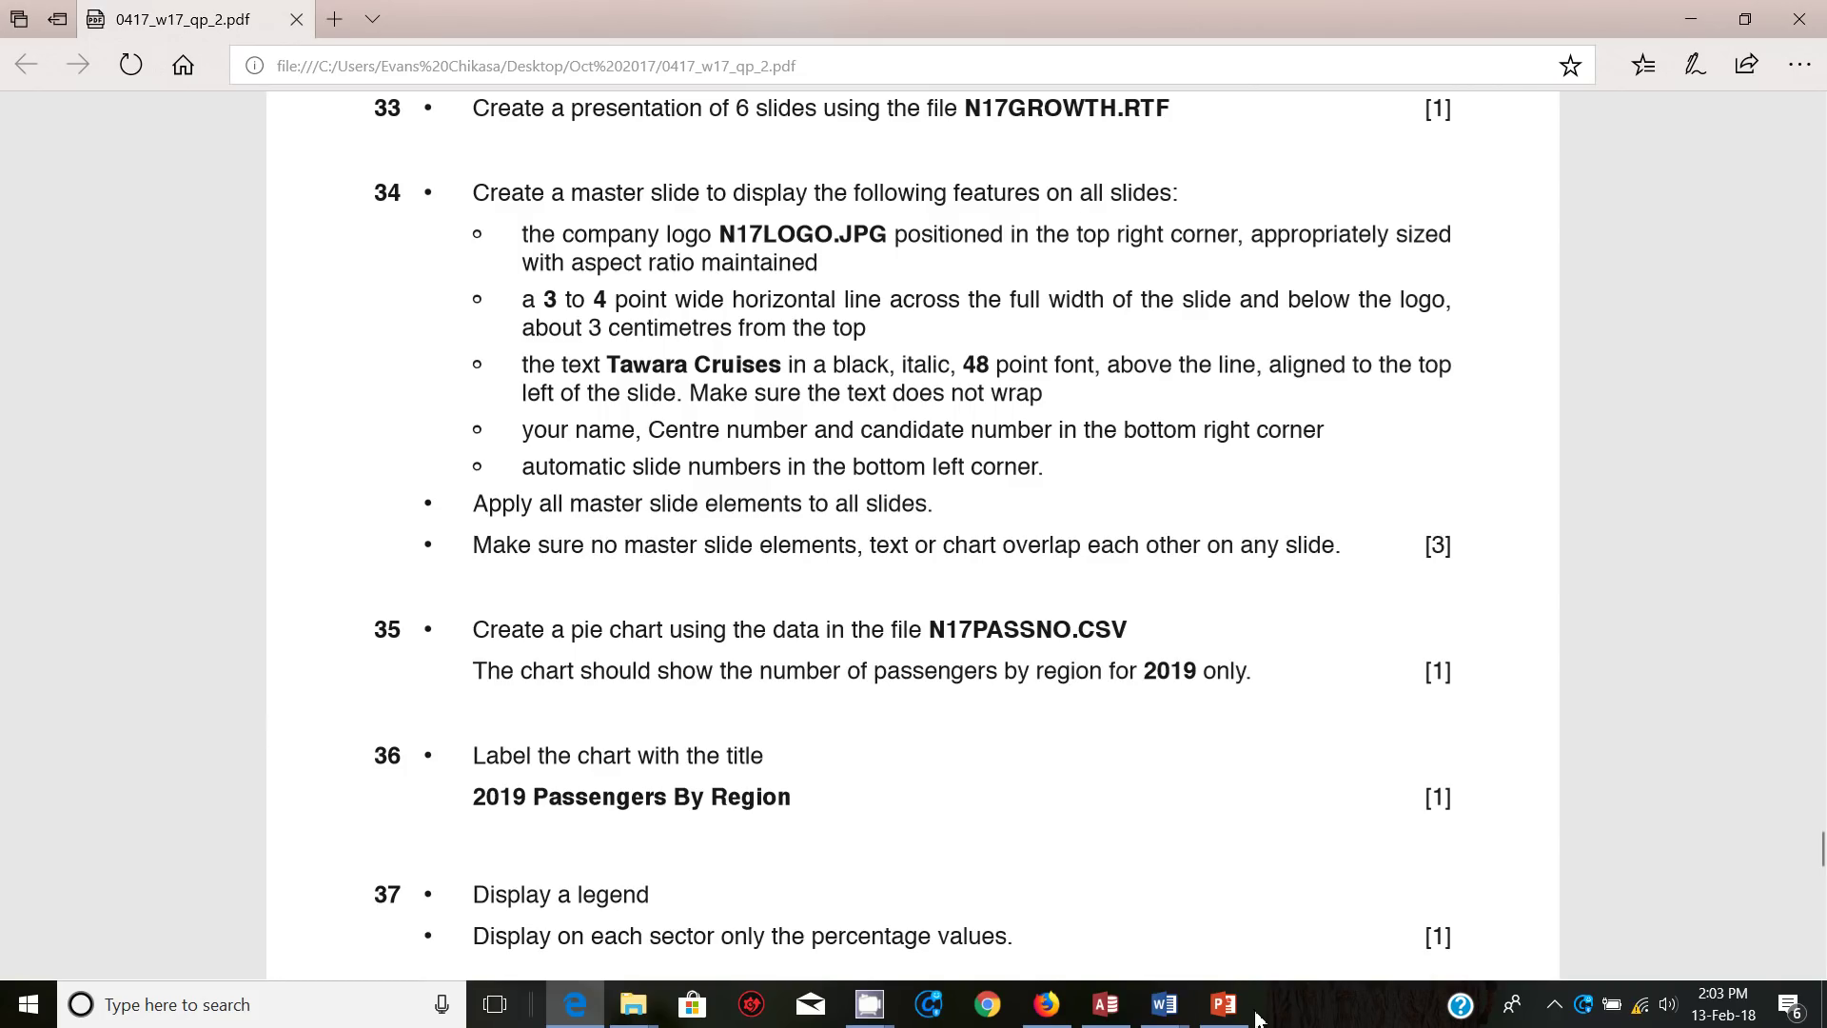
{"action": "left_click", "coordinate": [1226, 1014]}
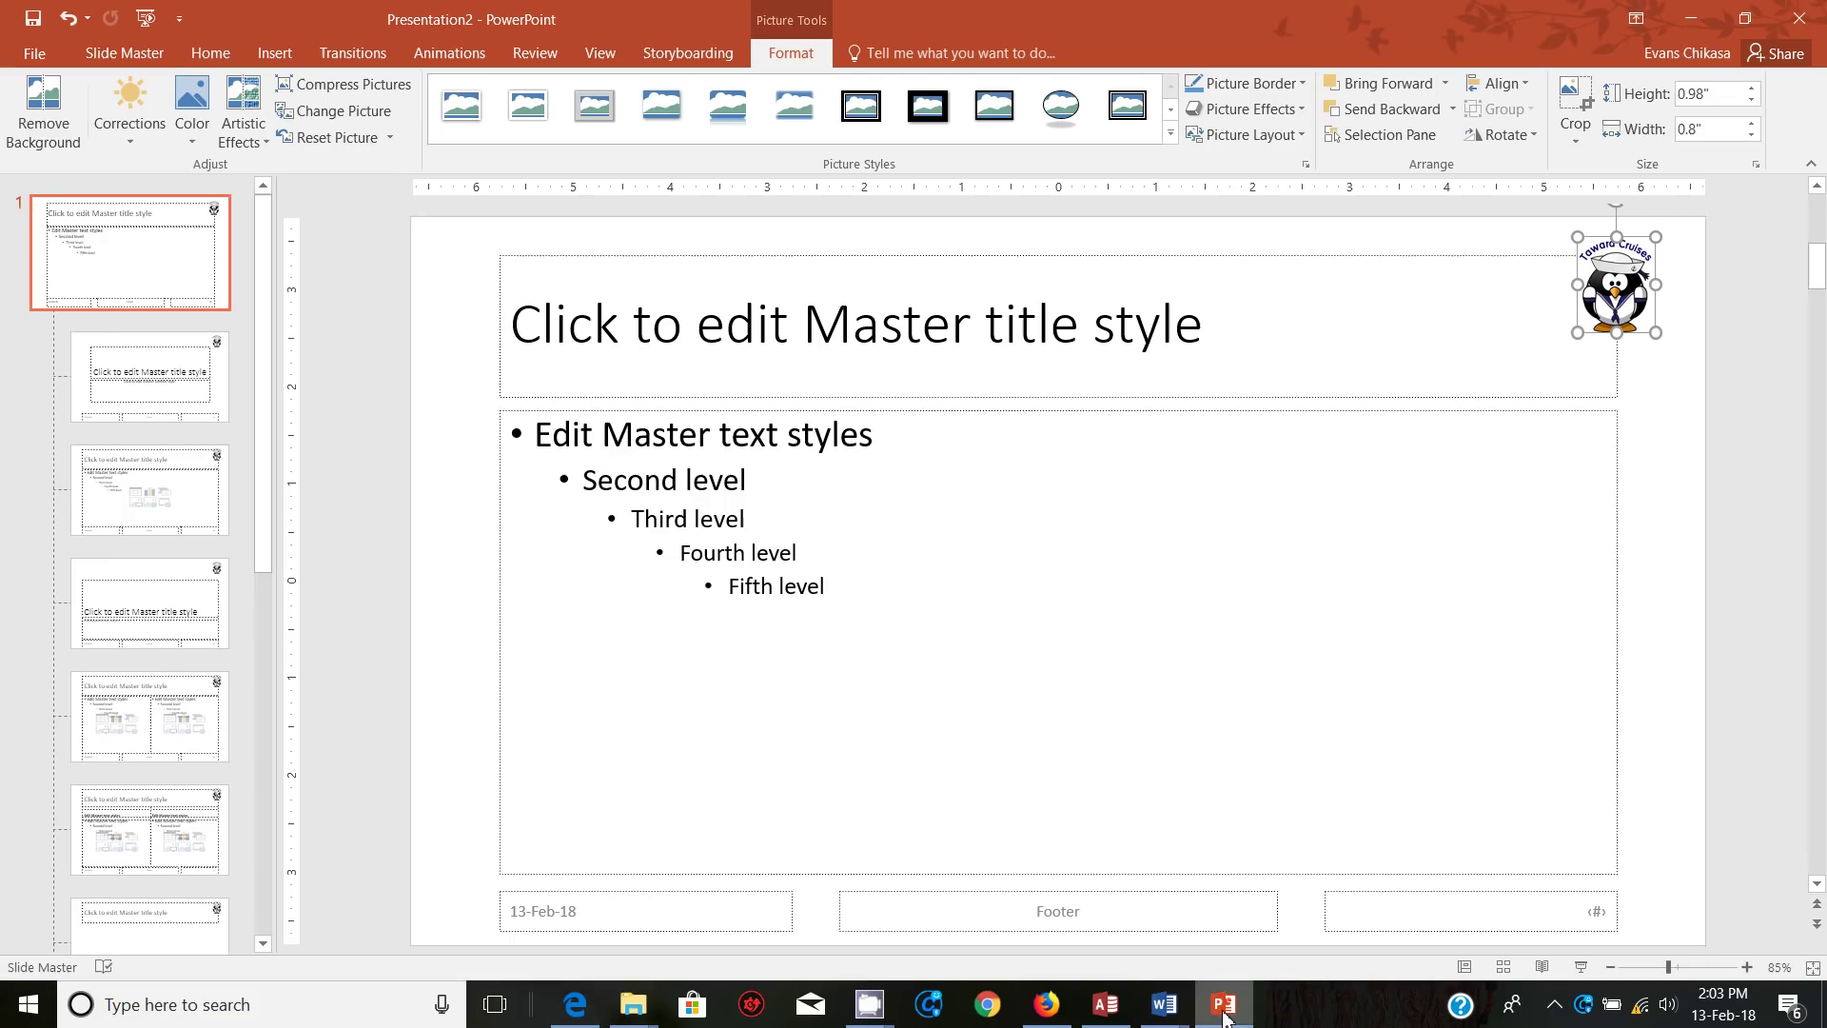
{"action": "left_click", "coordinate": [274, 53]}
{"action": "left_click", "coordinate": [385, 124]}
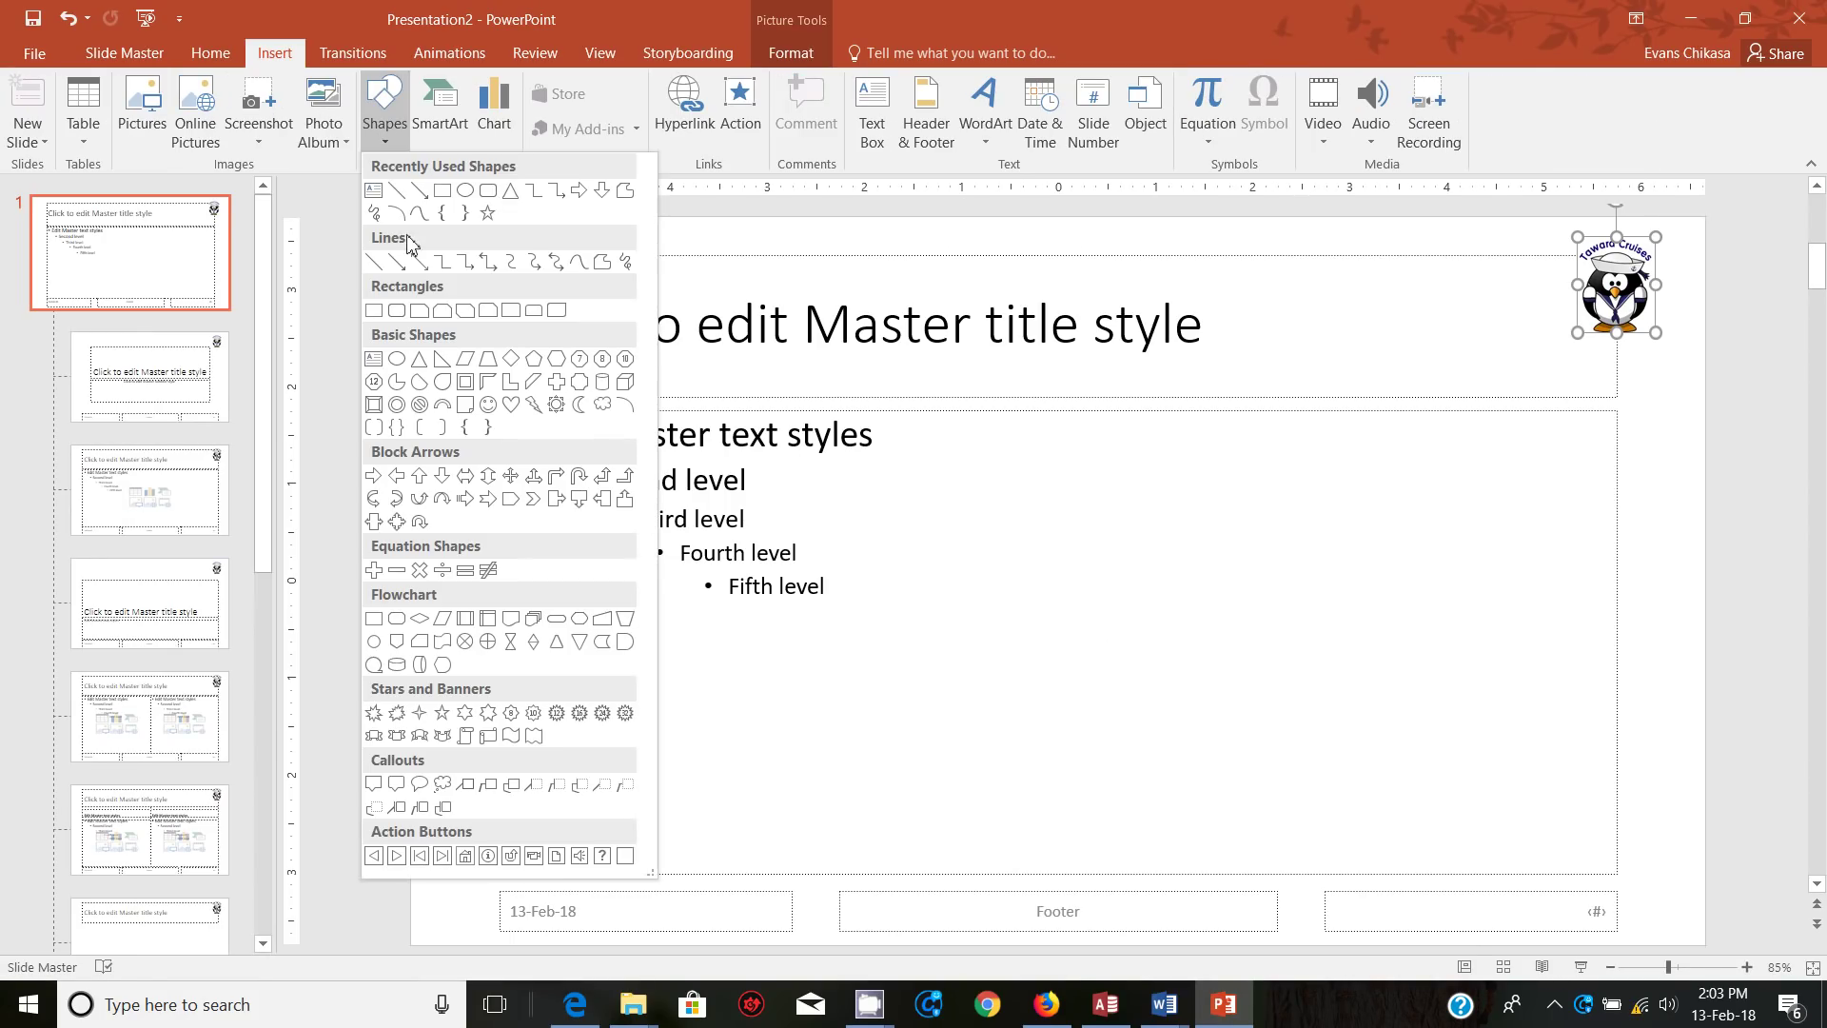
{"action": "left_click", "coordinate": [398, 193]}
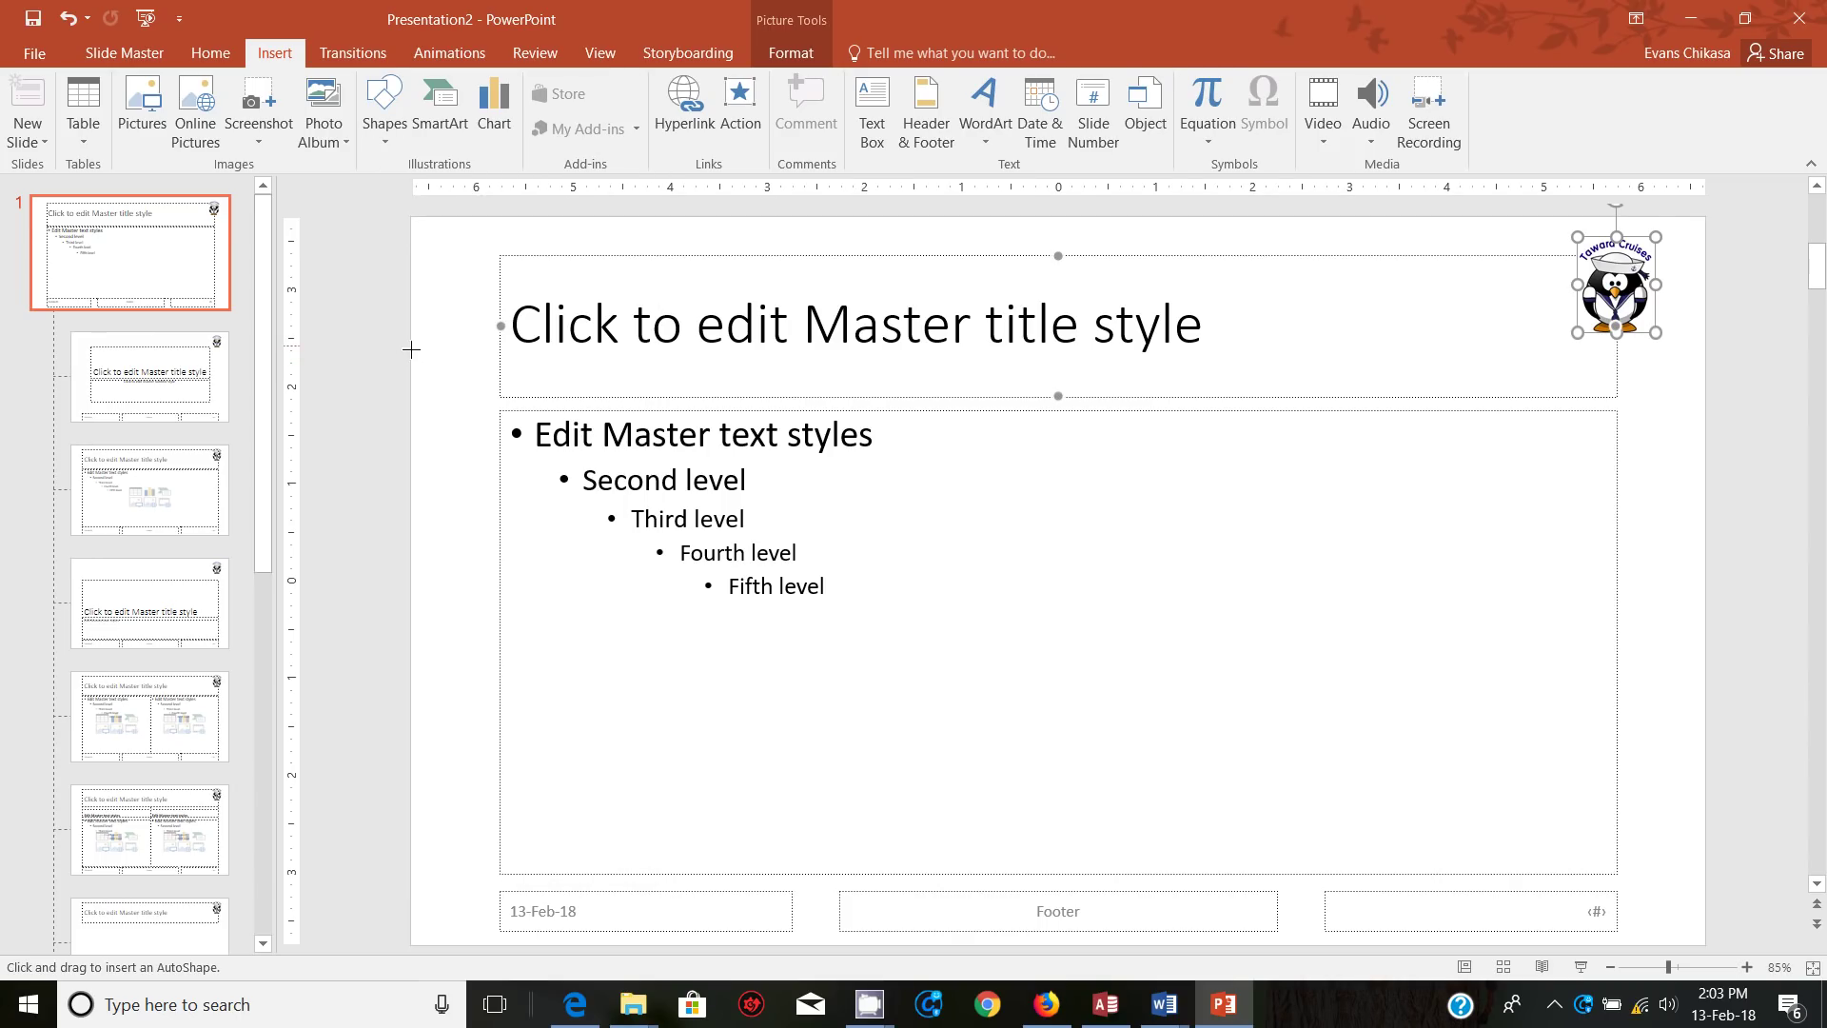
{"action": "mouse_move", "coordinate": [411, 349]}
{"action": "left_mouse_down"}
{"action": "mouse_move", "coordinate": [999, 340]}
{"action": "mouse_move", "coordinate": [1684, 362]}
{"action": "mouse_move", "coordinate": [1706, 344]}
{"action": "left_mouse_up"}
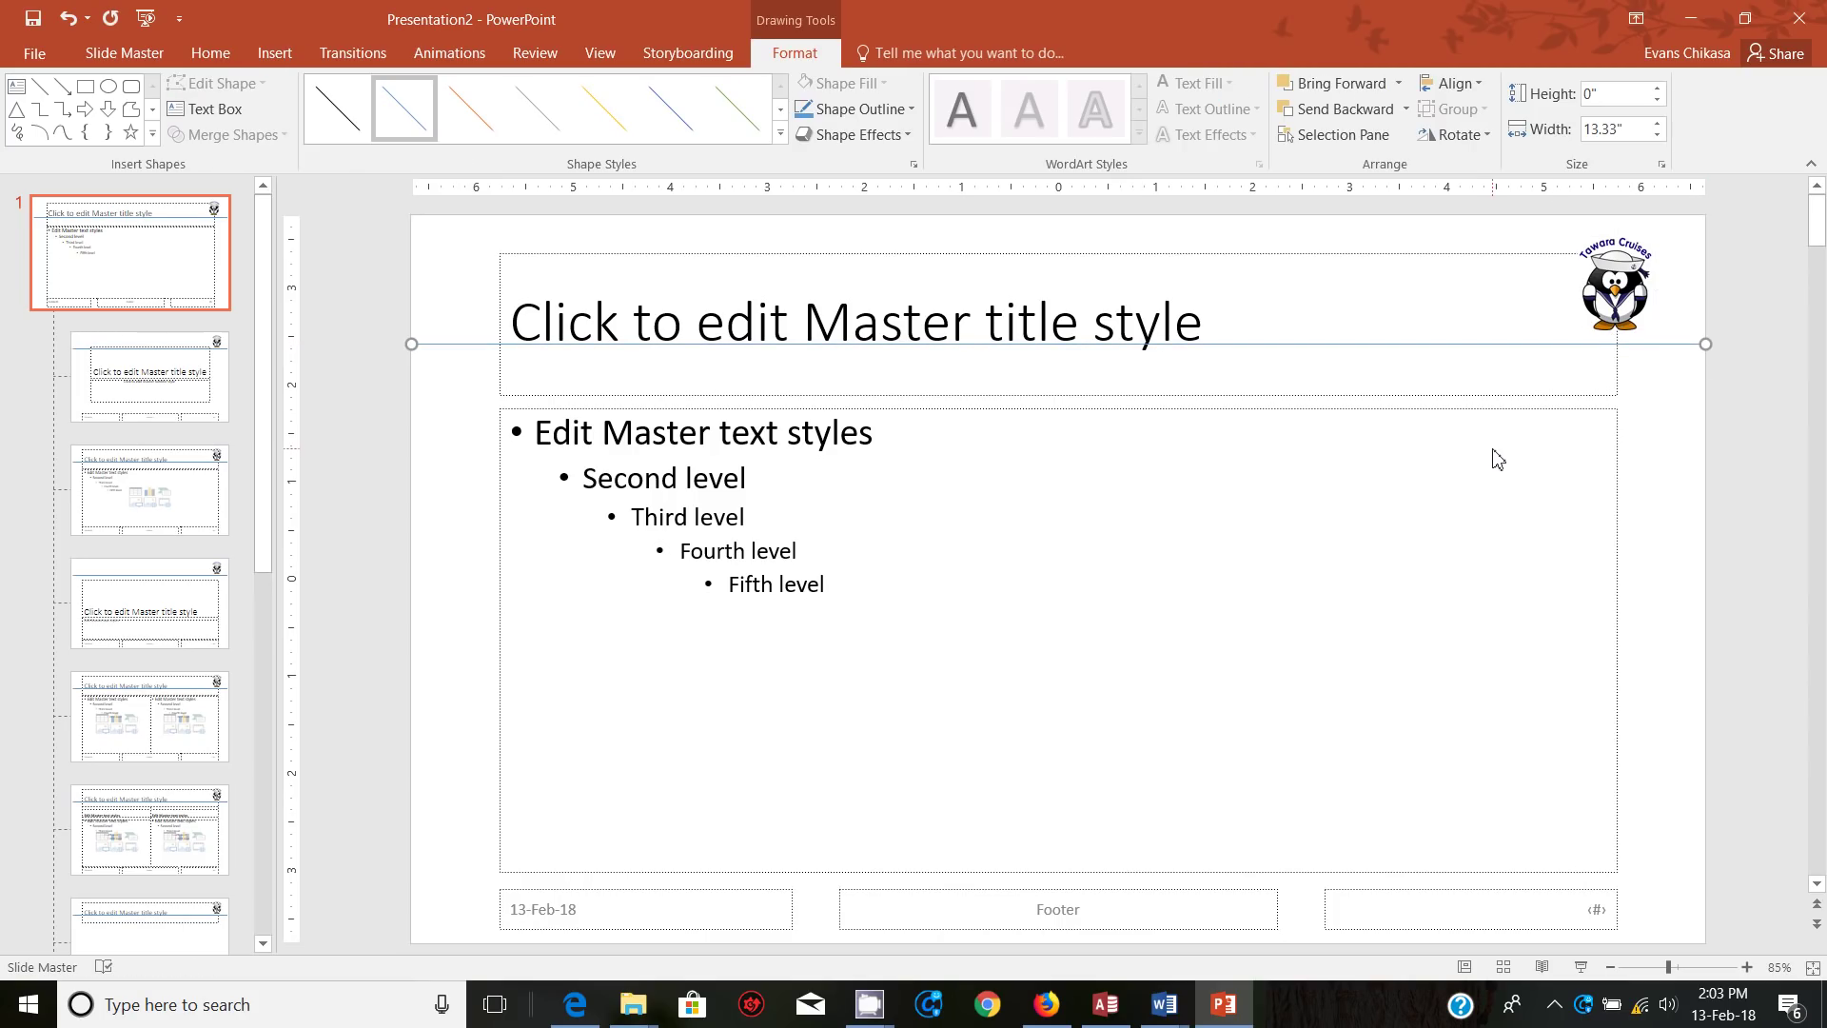
Step: Make the line black with a 3 pt weight and nudge it into position
{"action": "left_click", "coordinate": [915, 112]}
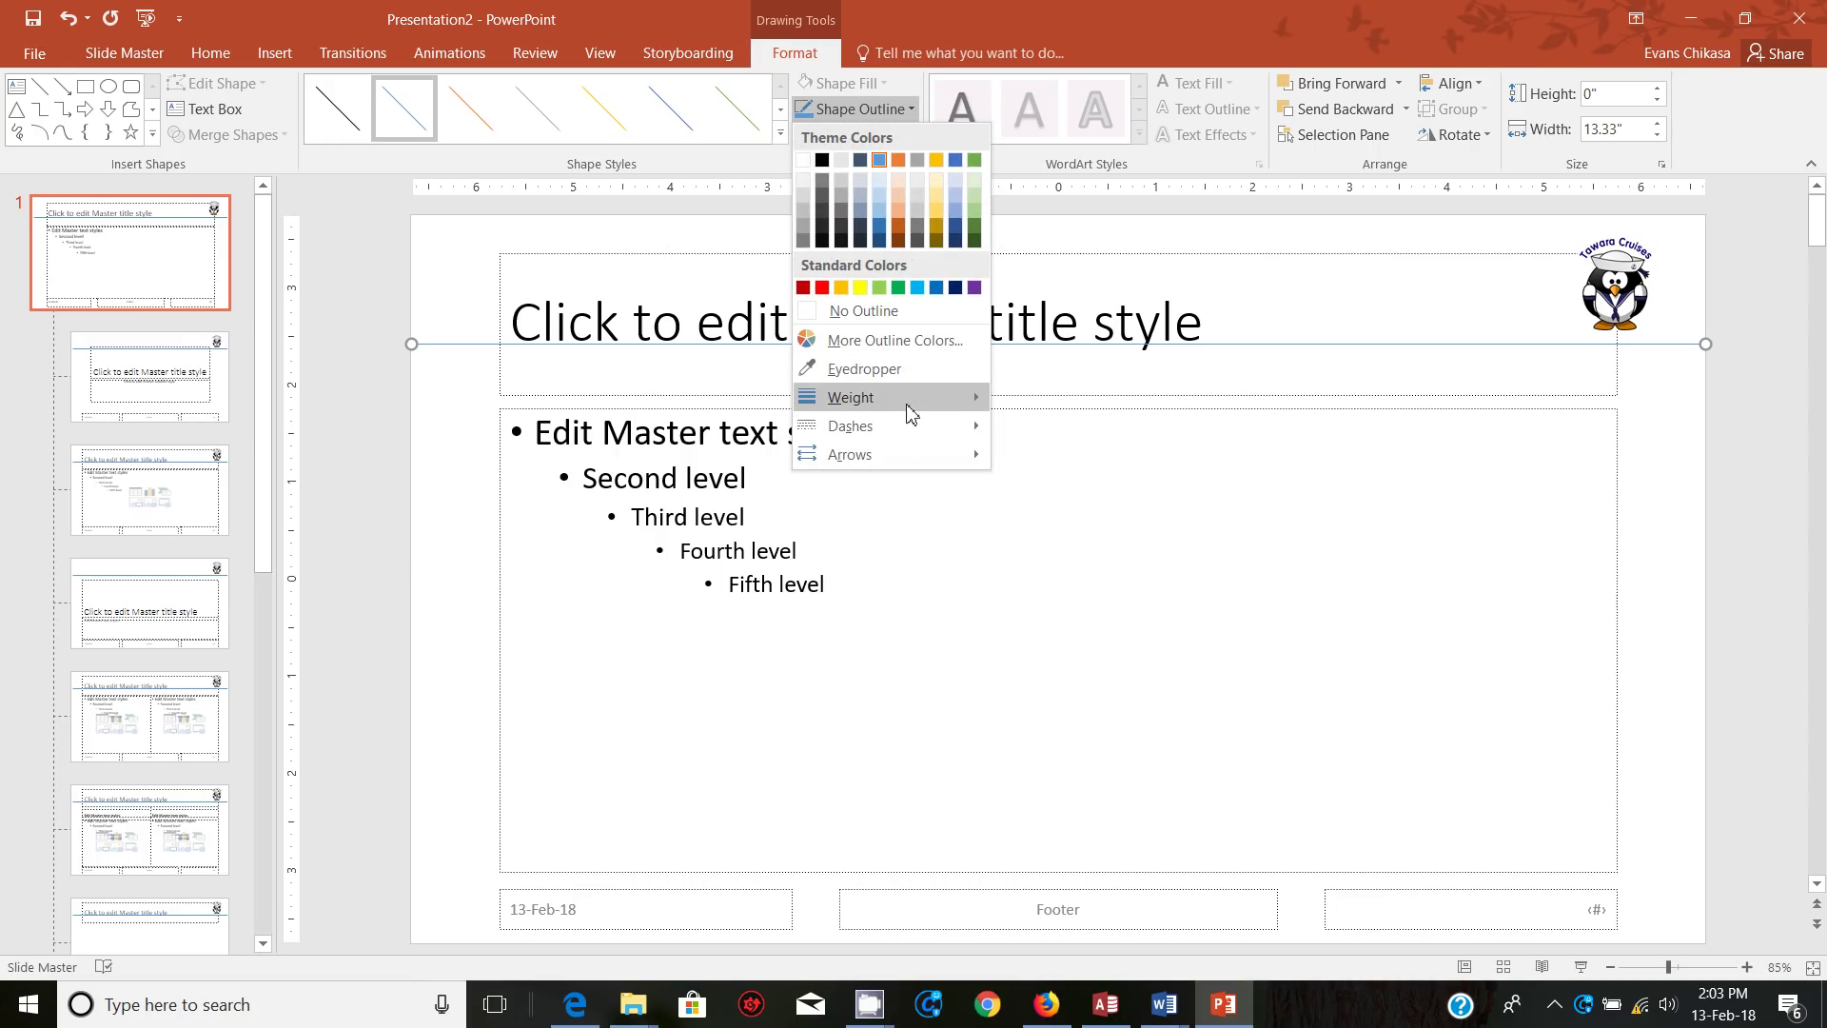
{"action": "mouse_move", "coordinate": [917, 400]}
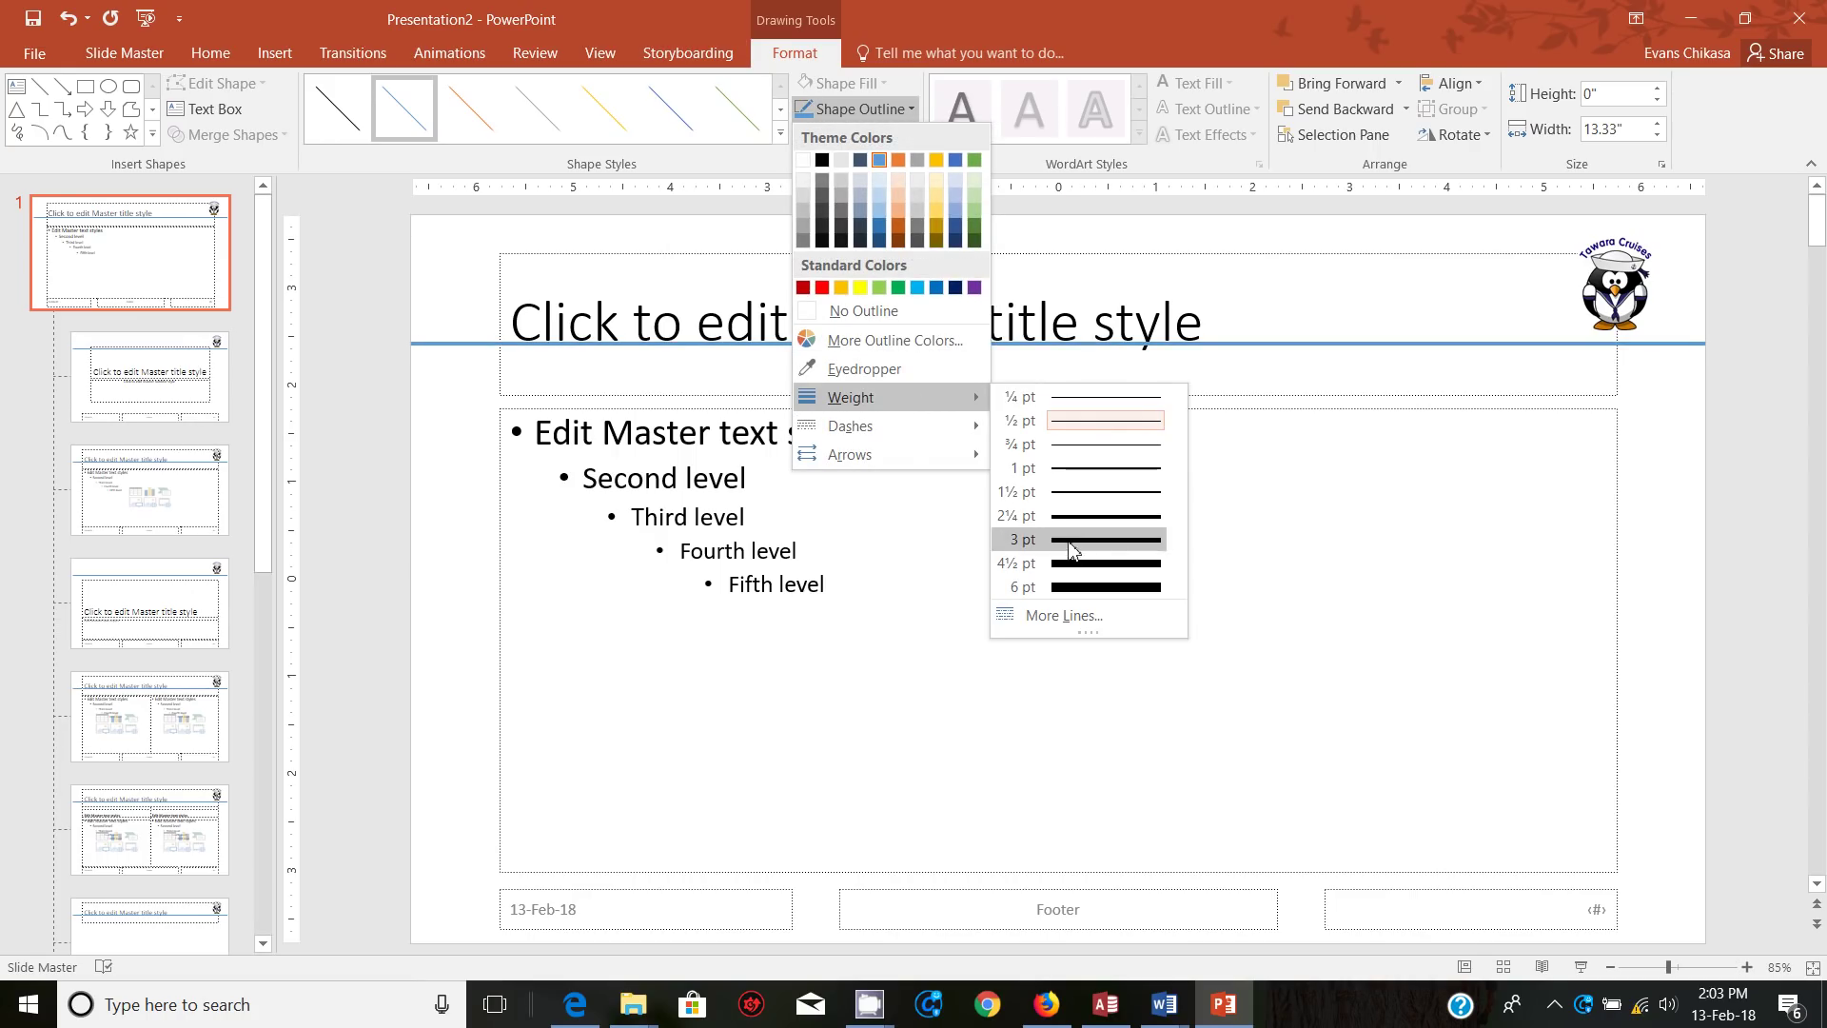
{"action": "left_click", "coordinate": [1071, 542]}
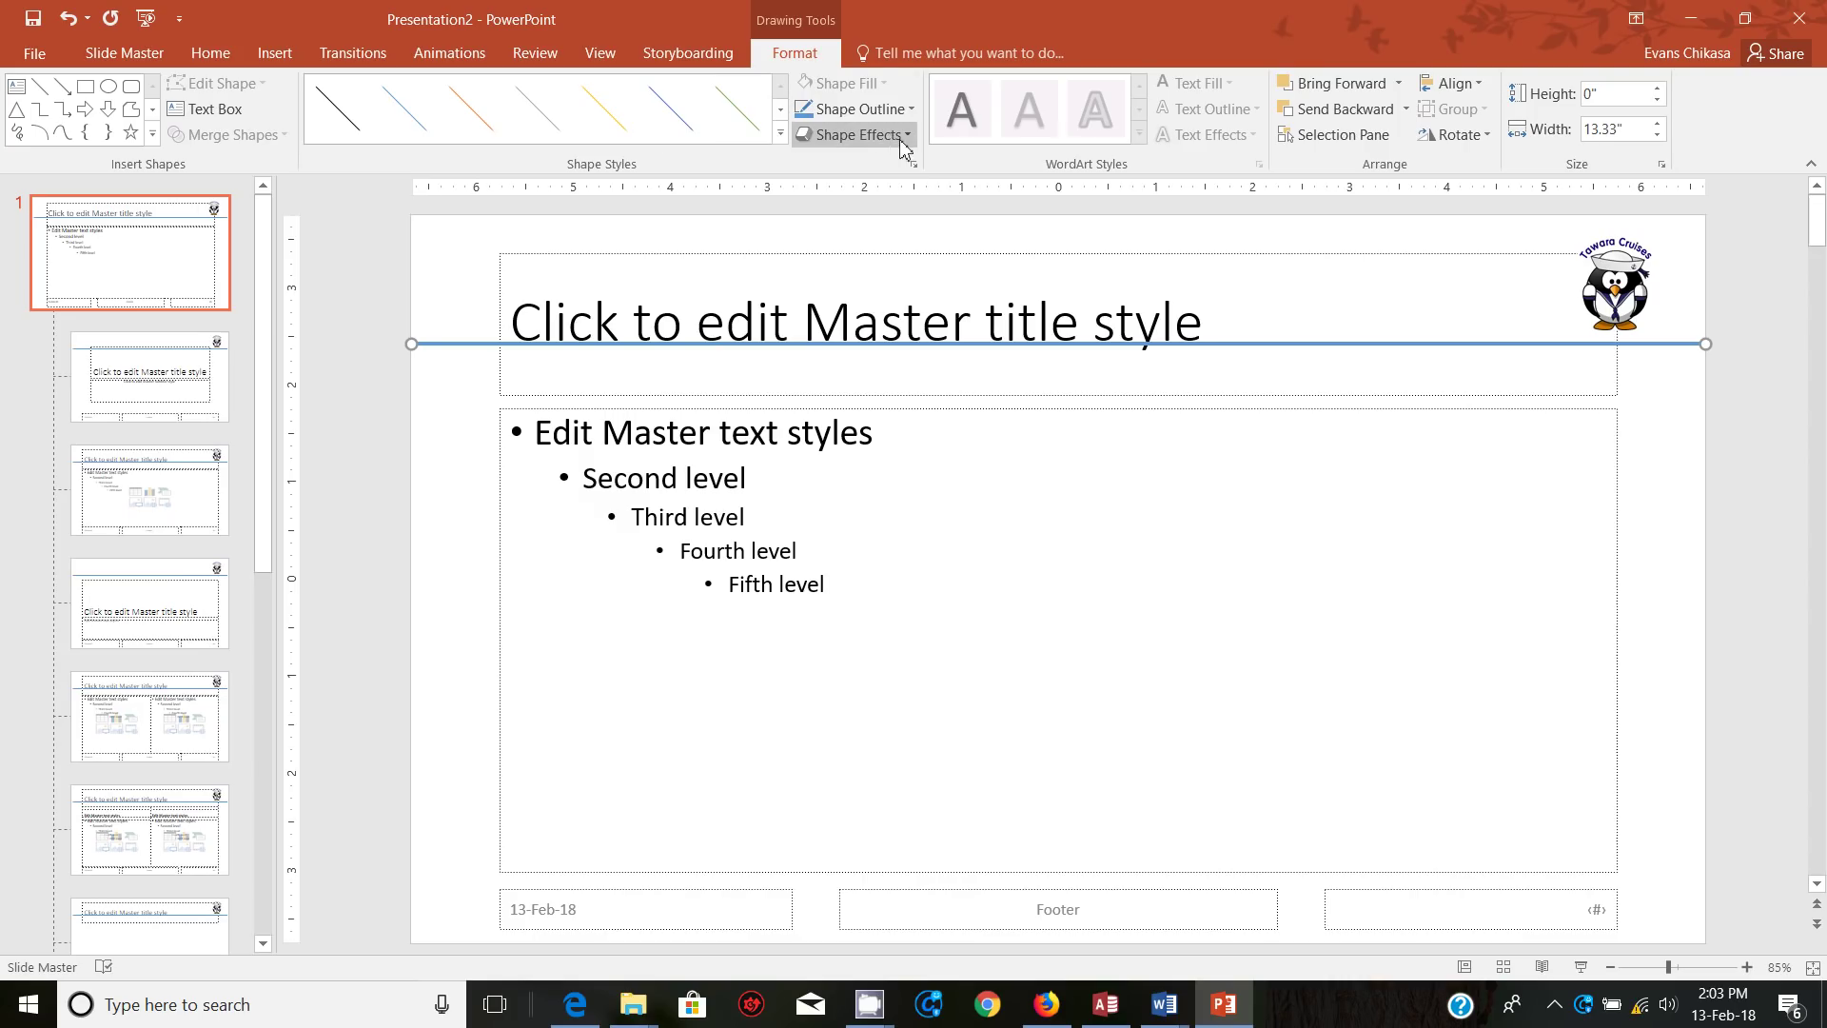
{"action": "left_click", "coordinate": [781, 134]}
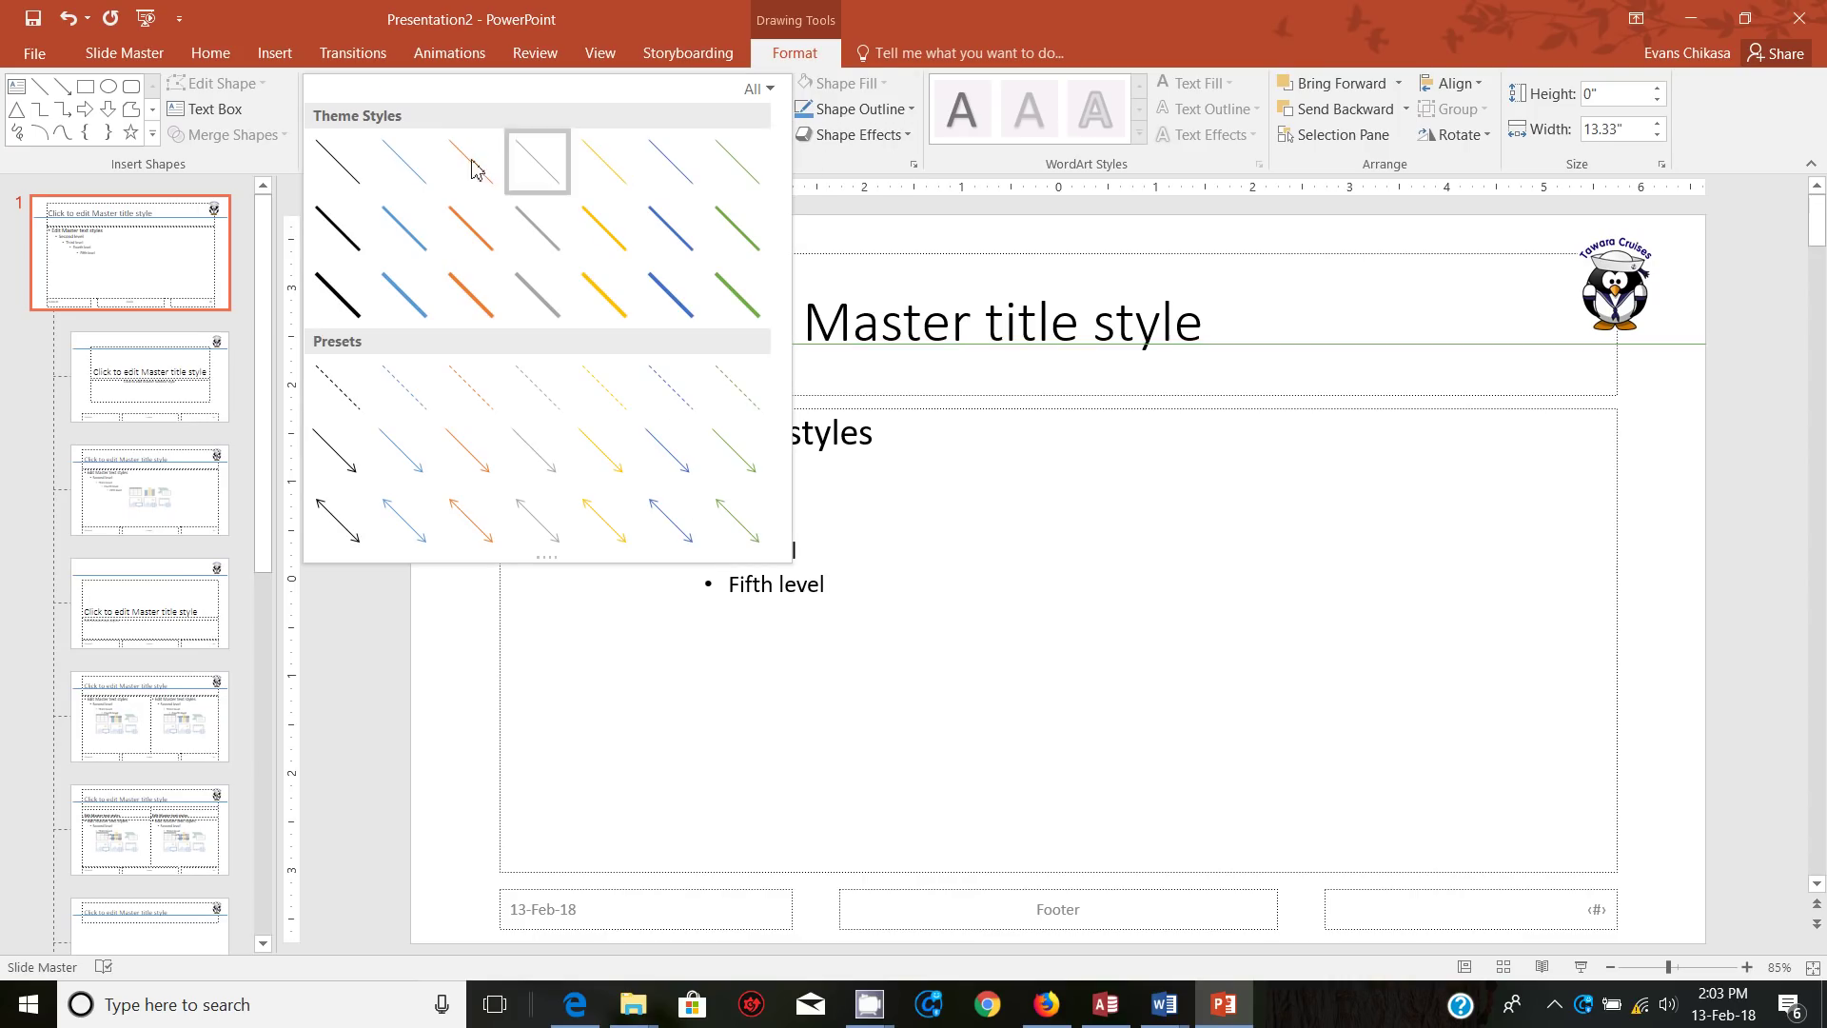
{"action": "left_click", "coordinate": [340, 301]}
{"action": "left_click", "coordinate": [901, 111]}
{"action": "mouse_move", "coordinate": [905, 400]}
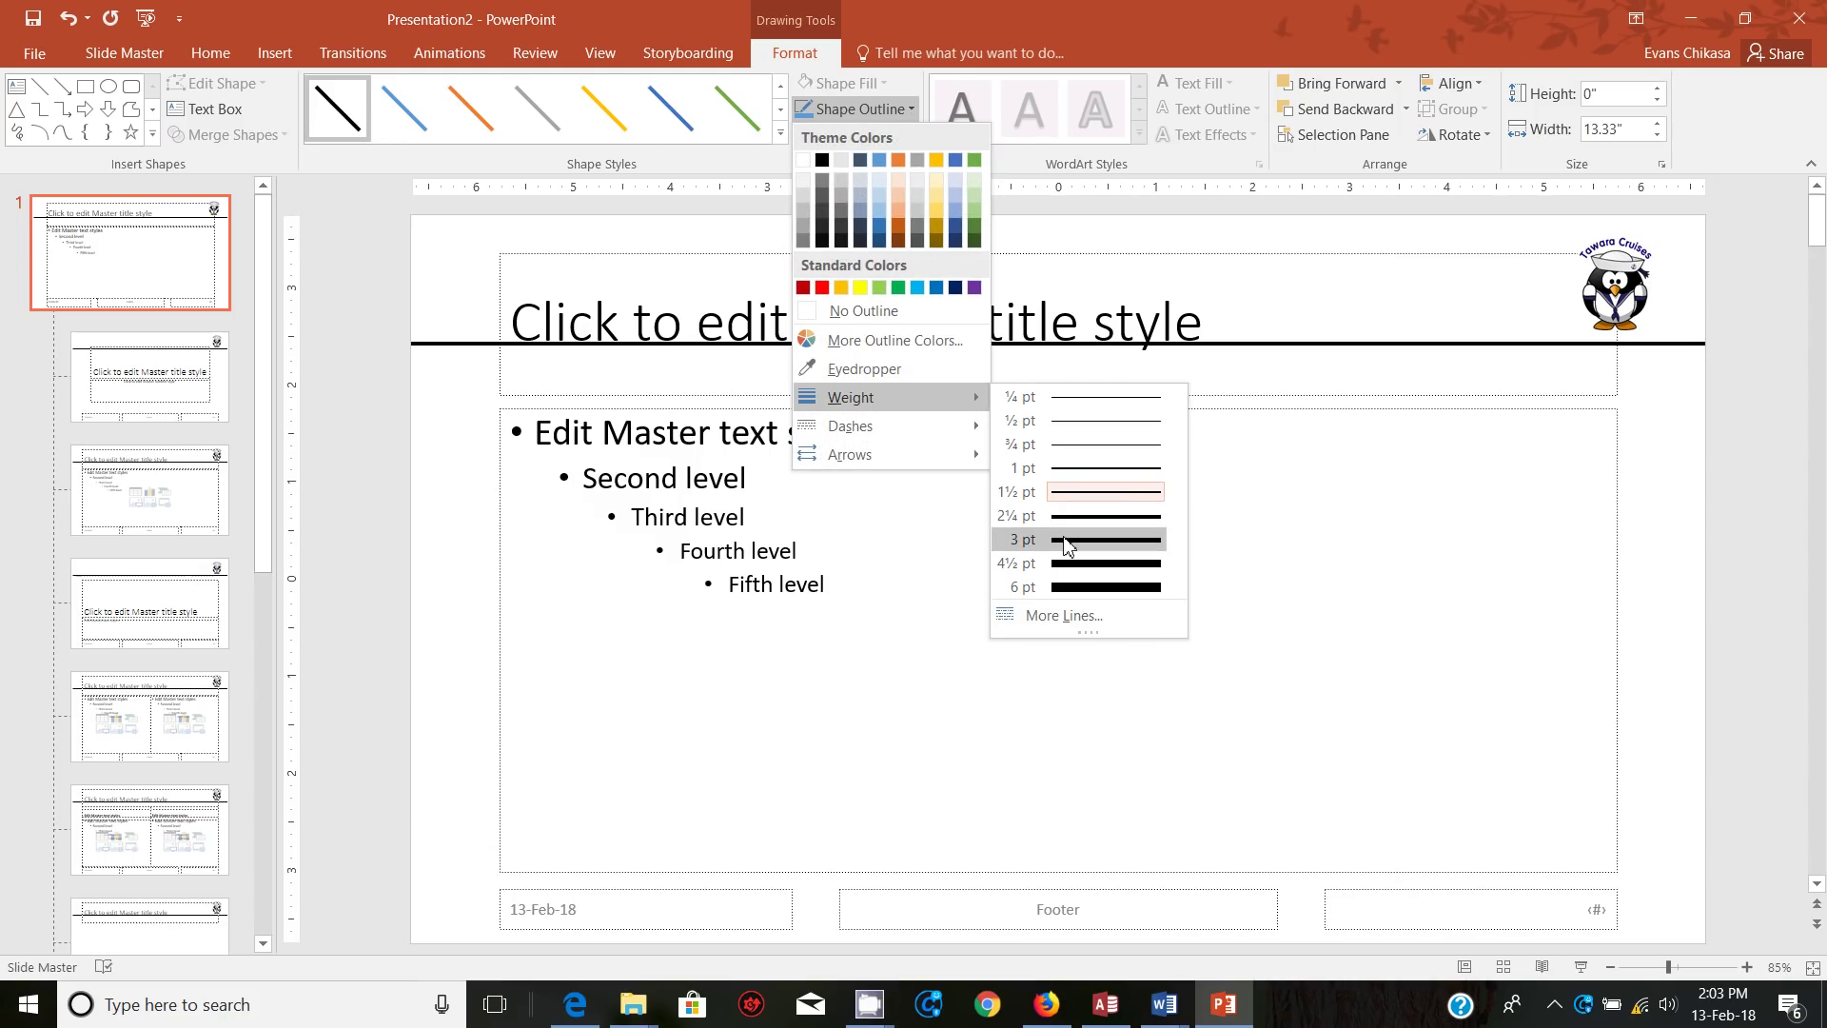
{"action": "left_click", "coordinate": [1066, 540]}
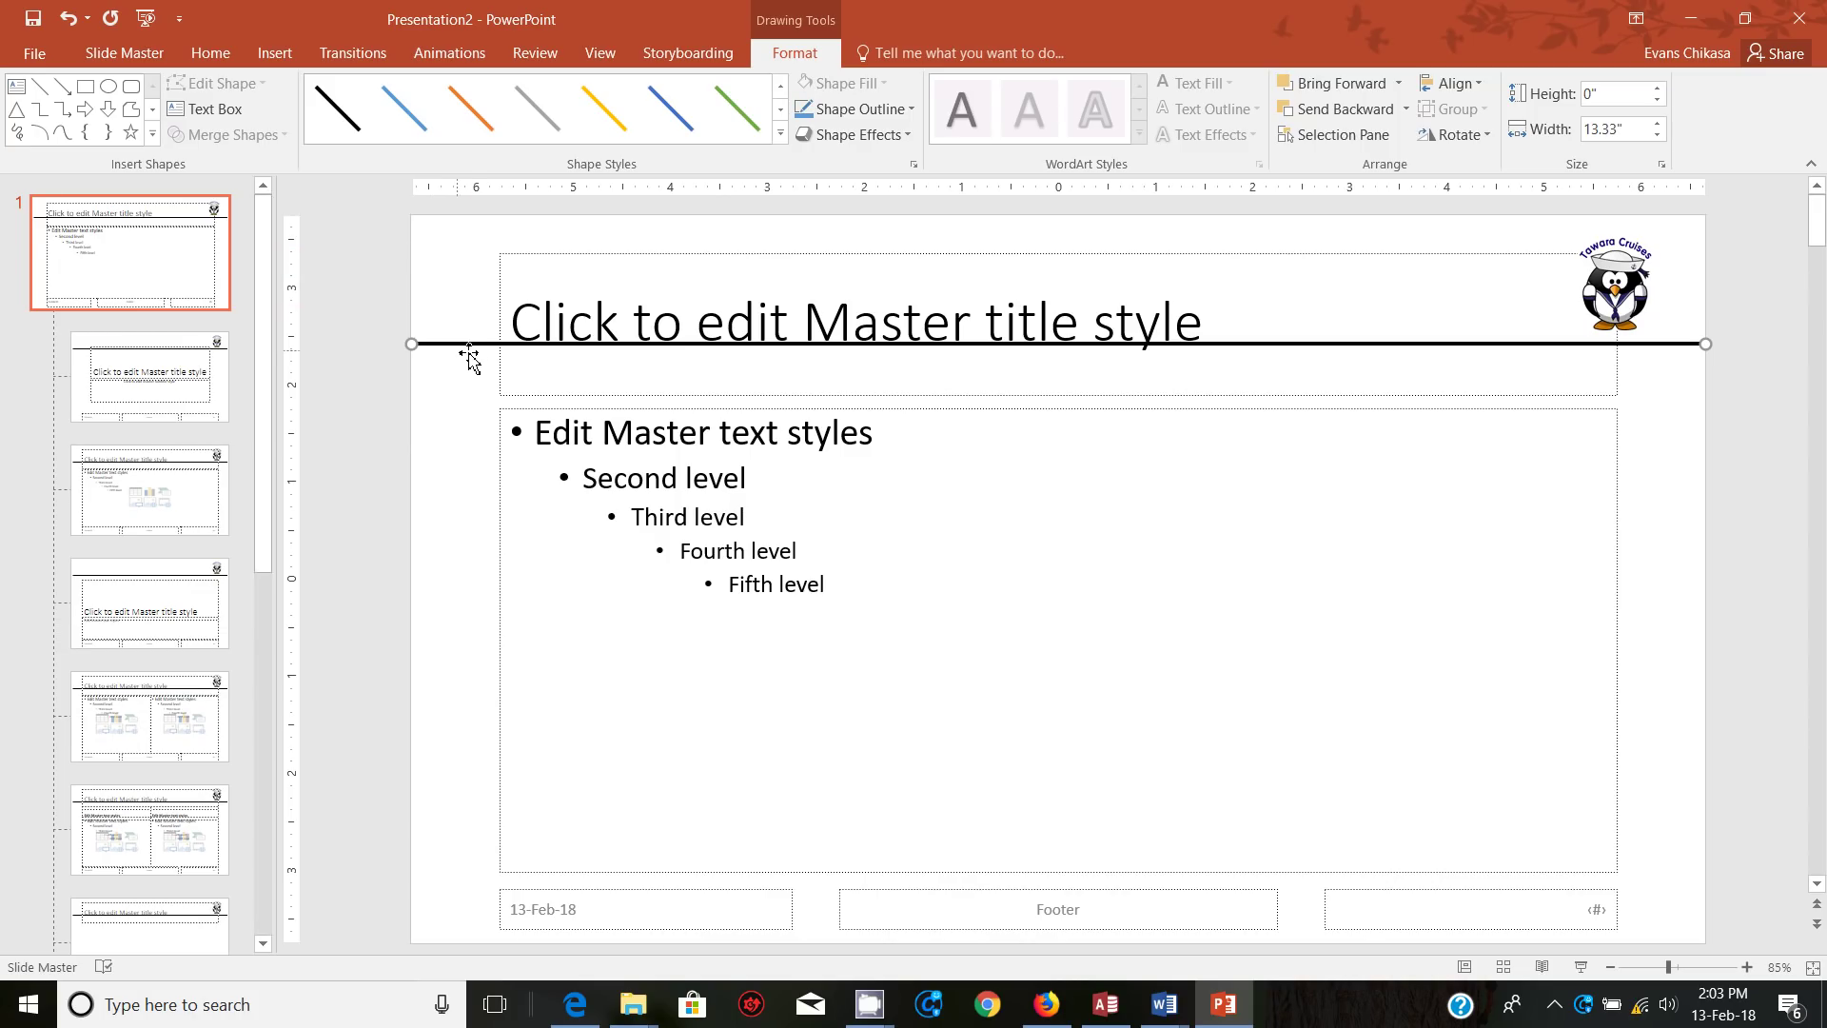
{"action": "left_click_drag", "start_coordinate": [474, 348], "coordinate": [477, 347]}
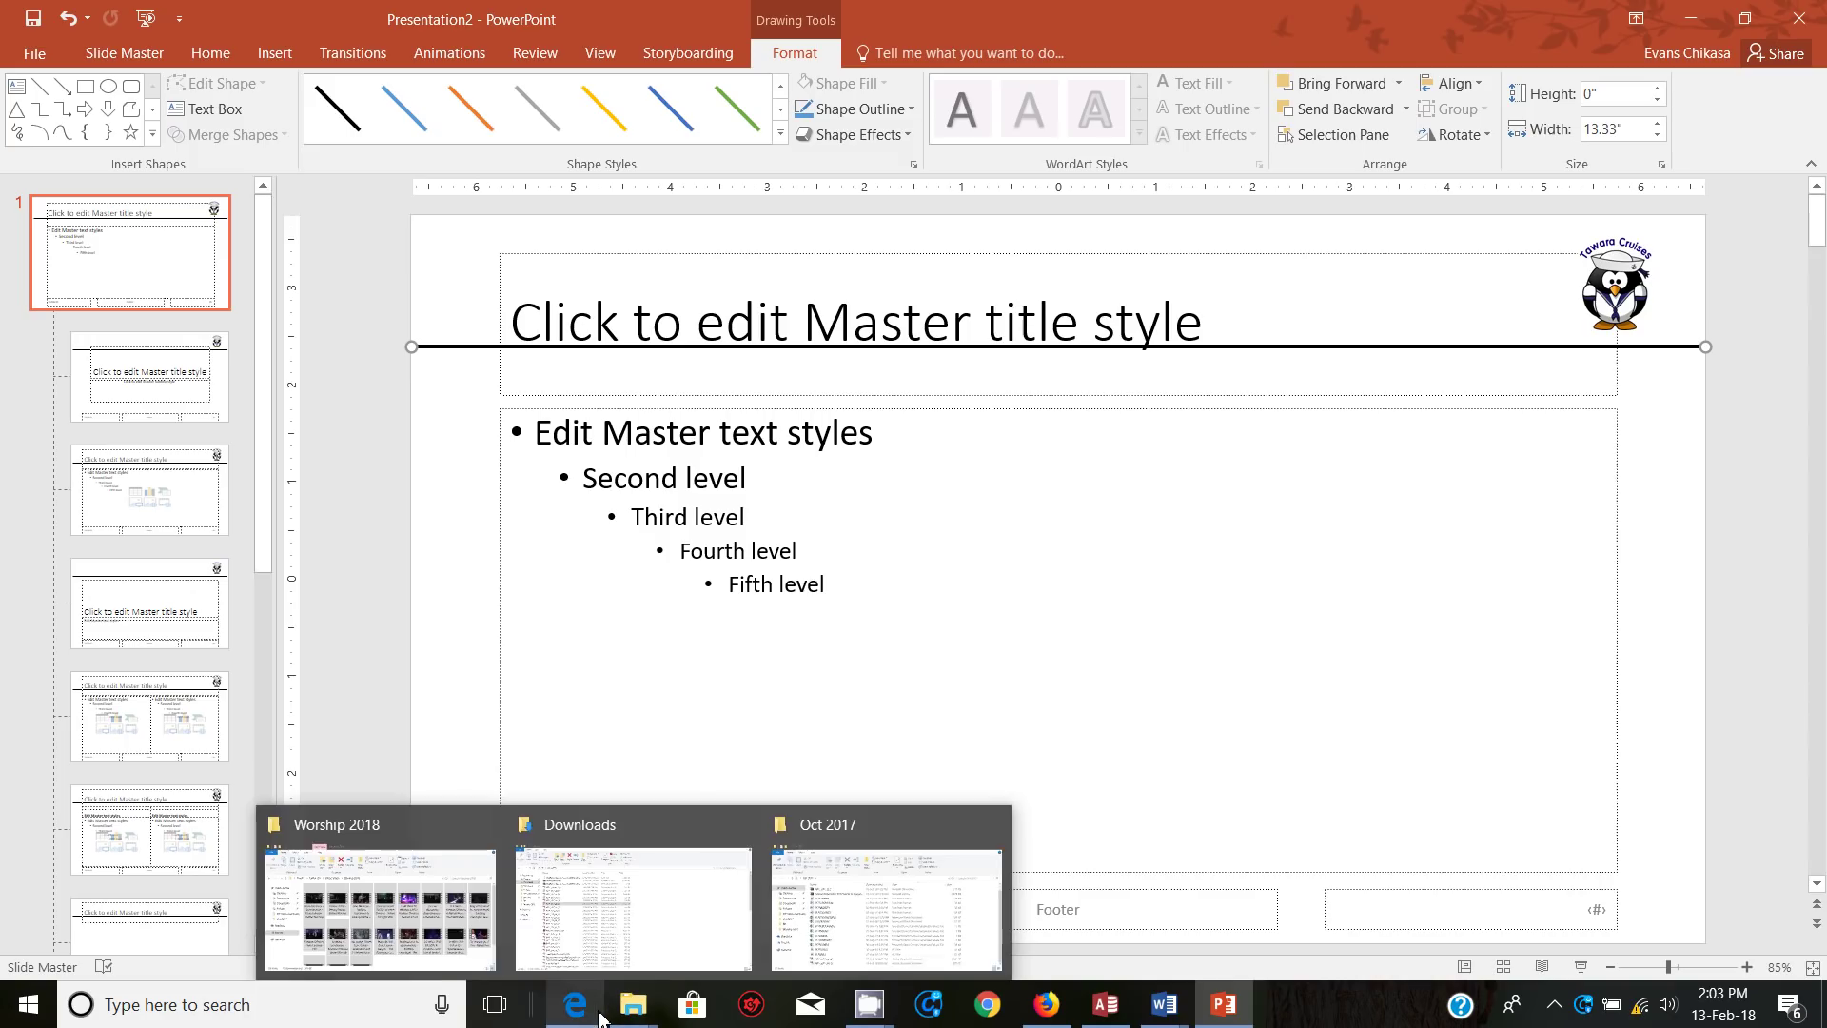
Step: Copy the words 'Tawara Cruises' from item 34 of the exam PDF
{"action": "left_click", "coordinate": [591, 947]}
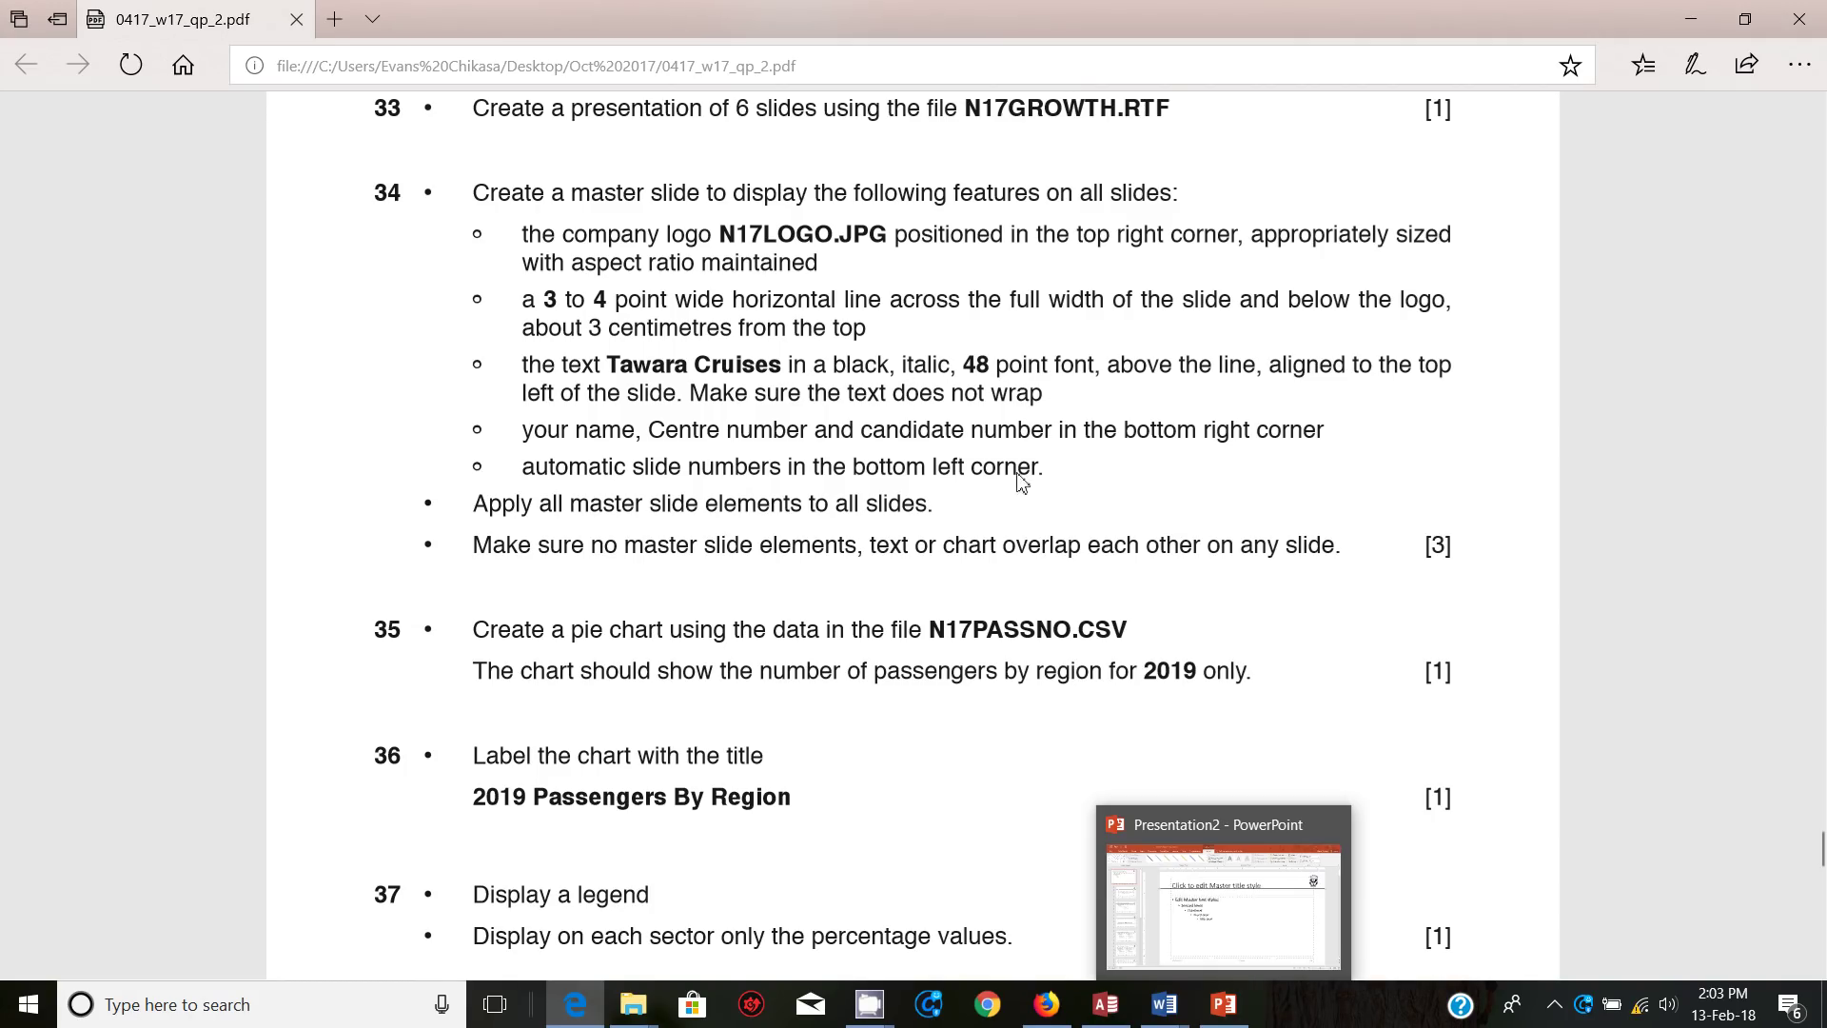
{"action": "left_click_drag", "start_coordinate": [607, 367], "coordinate": [748, 368]}
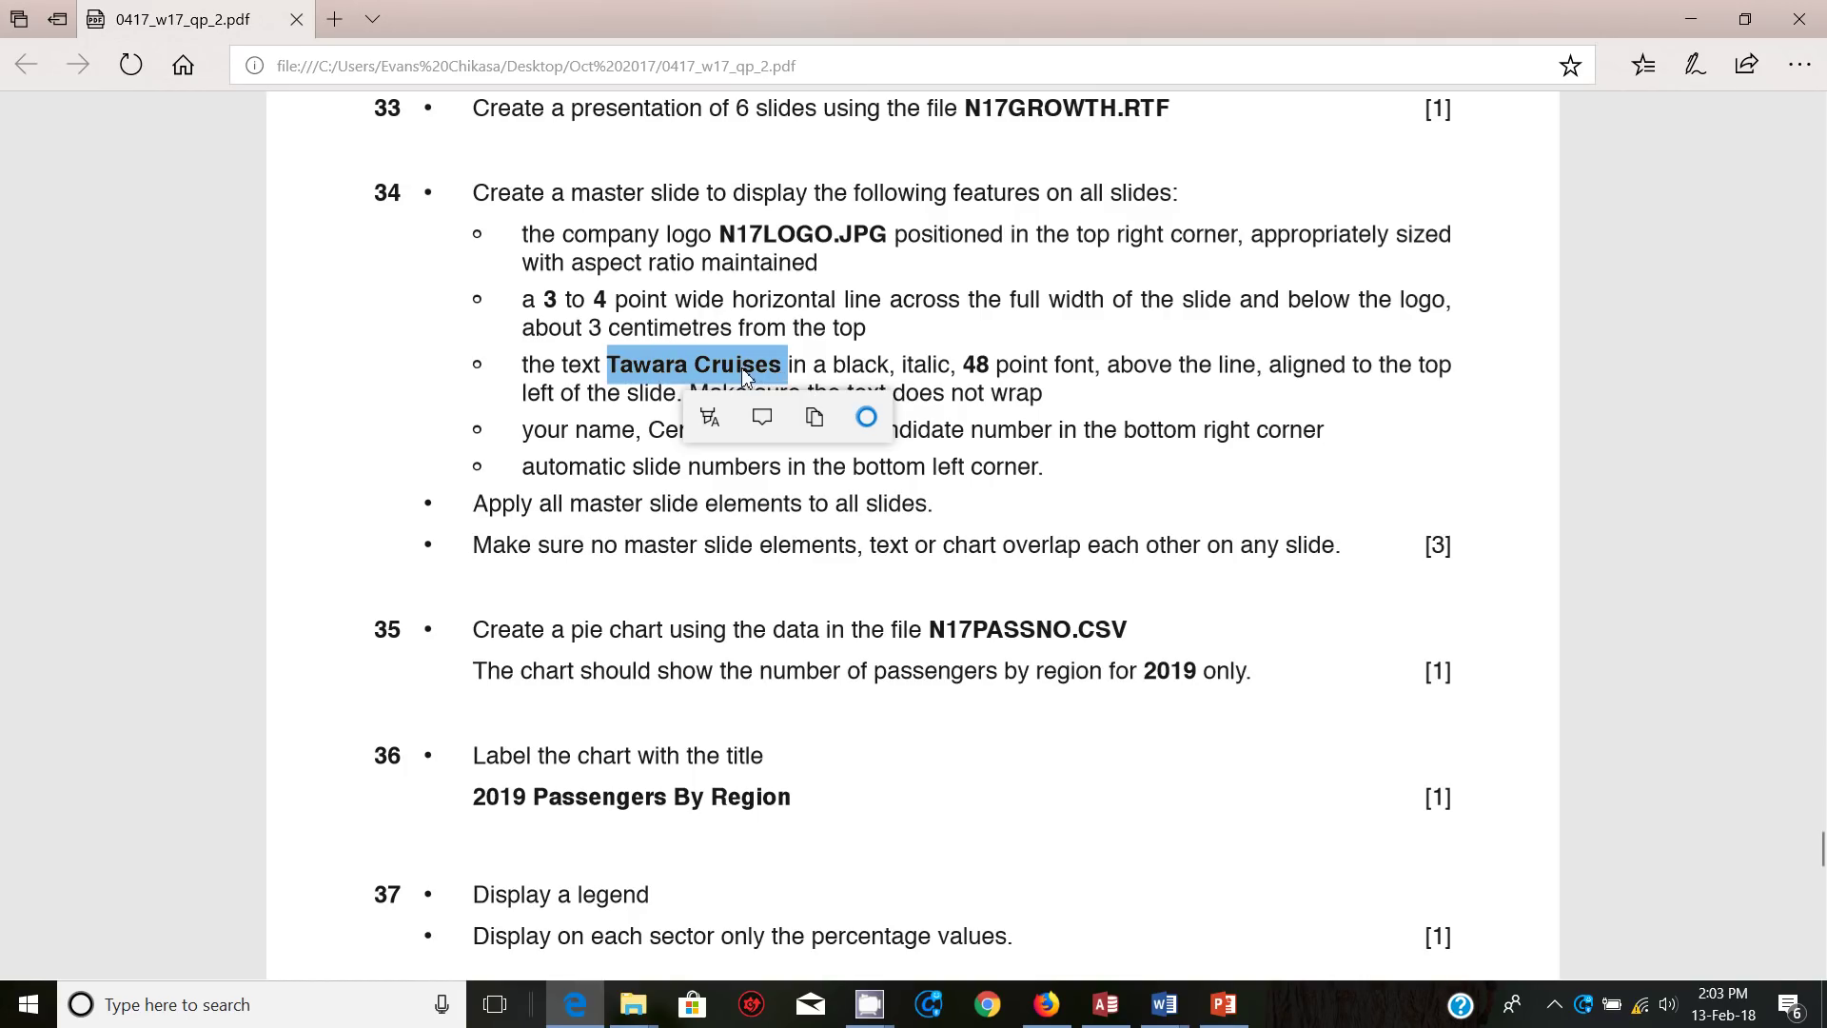
{"action": "right_click", "coordinate": [743, 367]}
{"action": "left_click", "coordinate": [785, 523]}
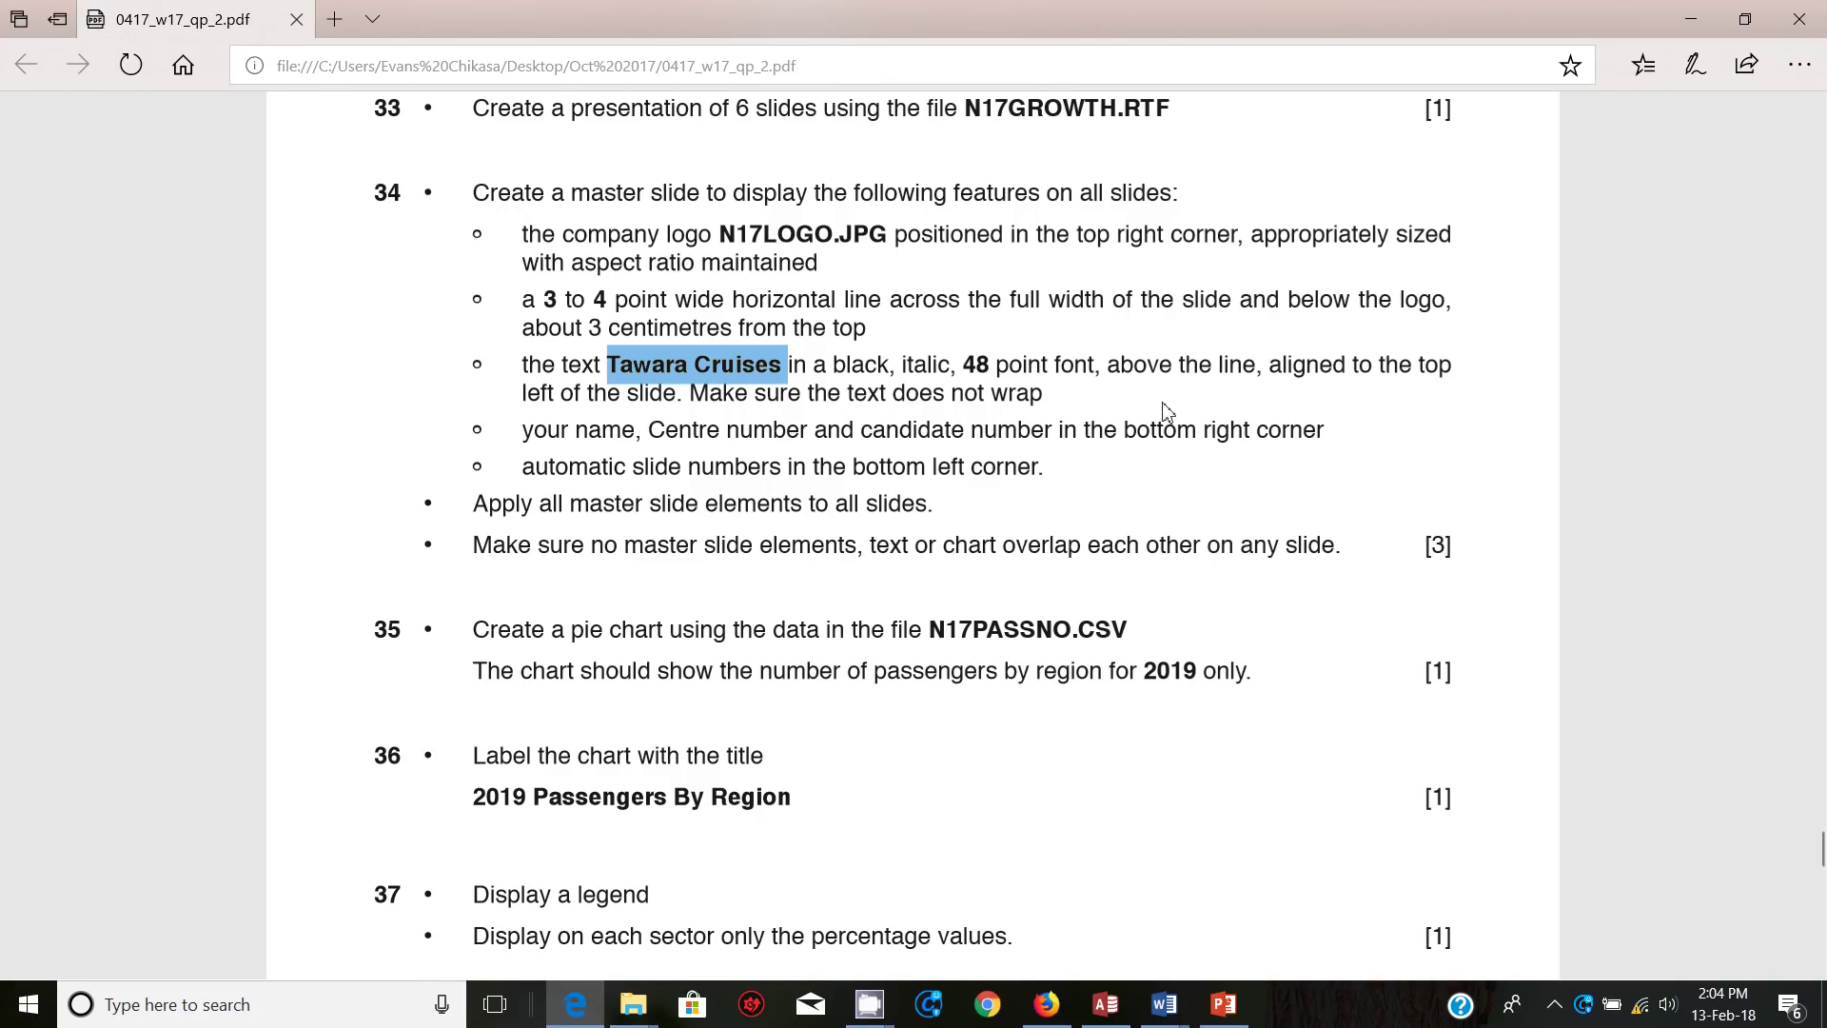
Step: Lower the content placeholder's top edge and move the title placeholder below the black line
{"action": "mouse_move", "coordinate": [1224, 1001]}
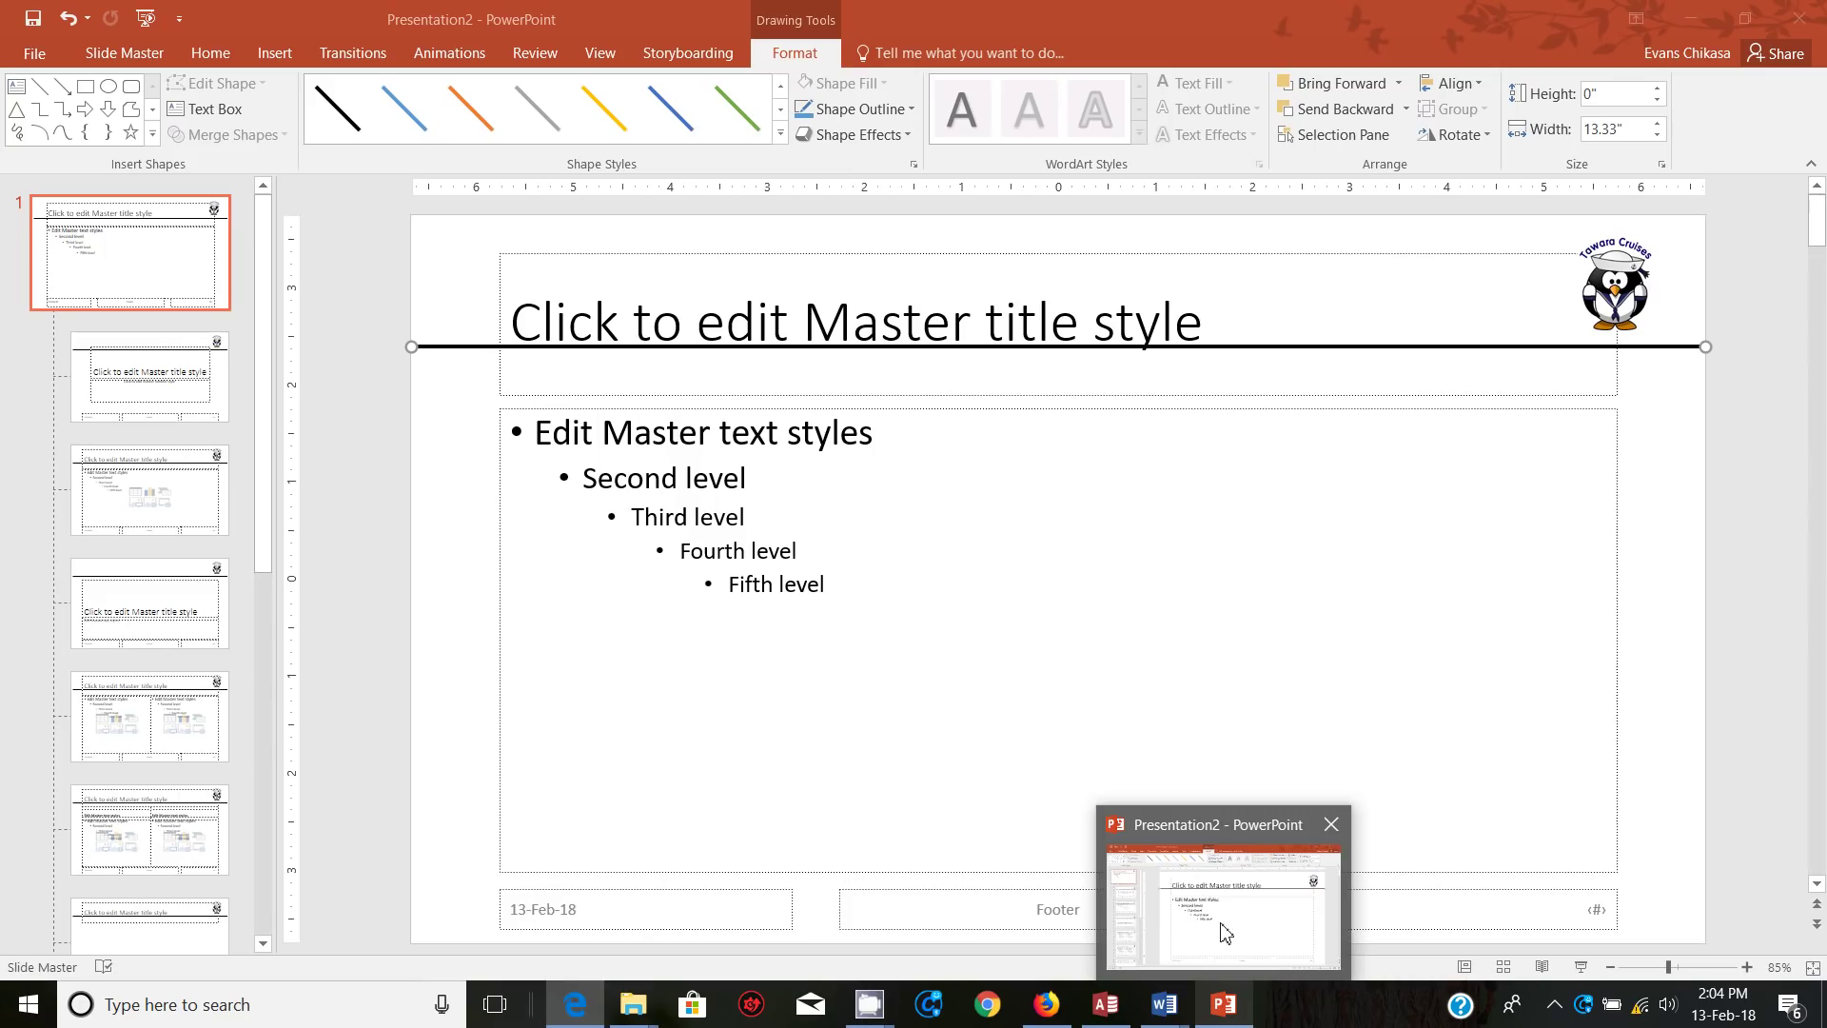
{"action": "left_click", "coordinate": [1222, 931]}
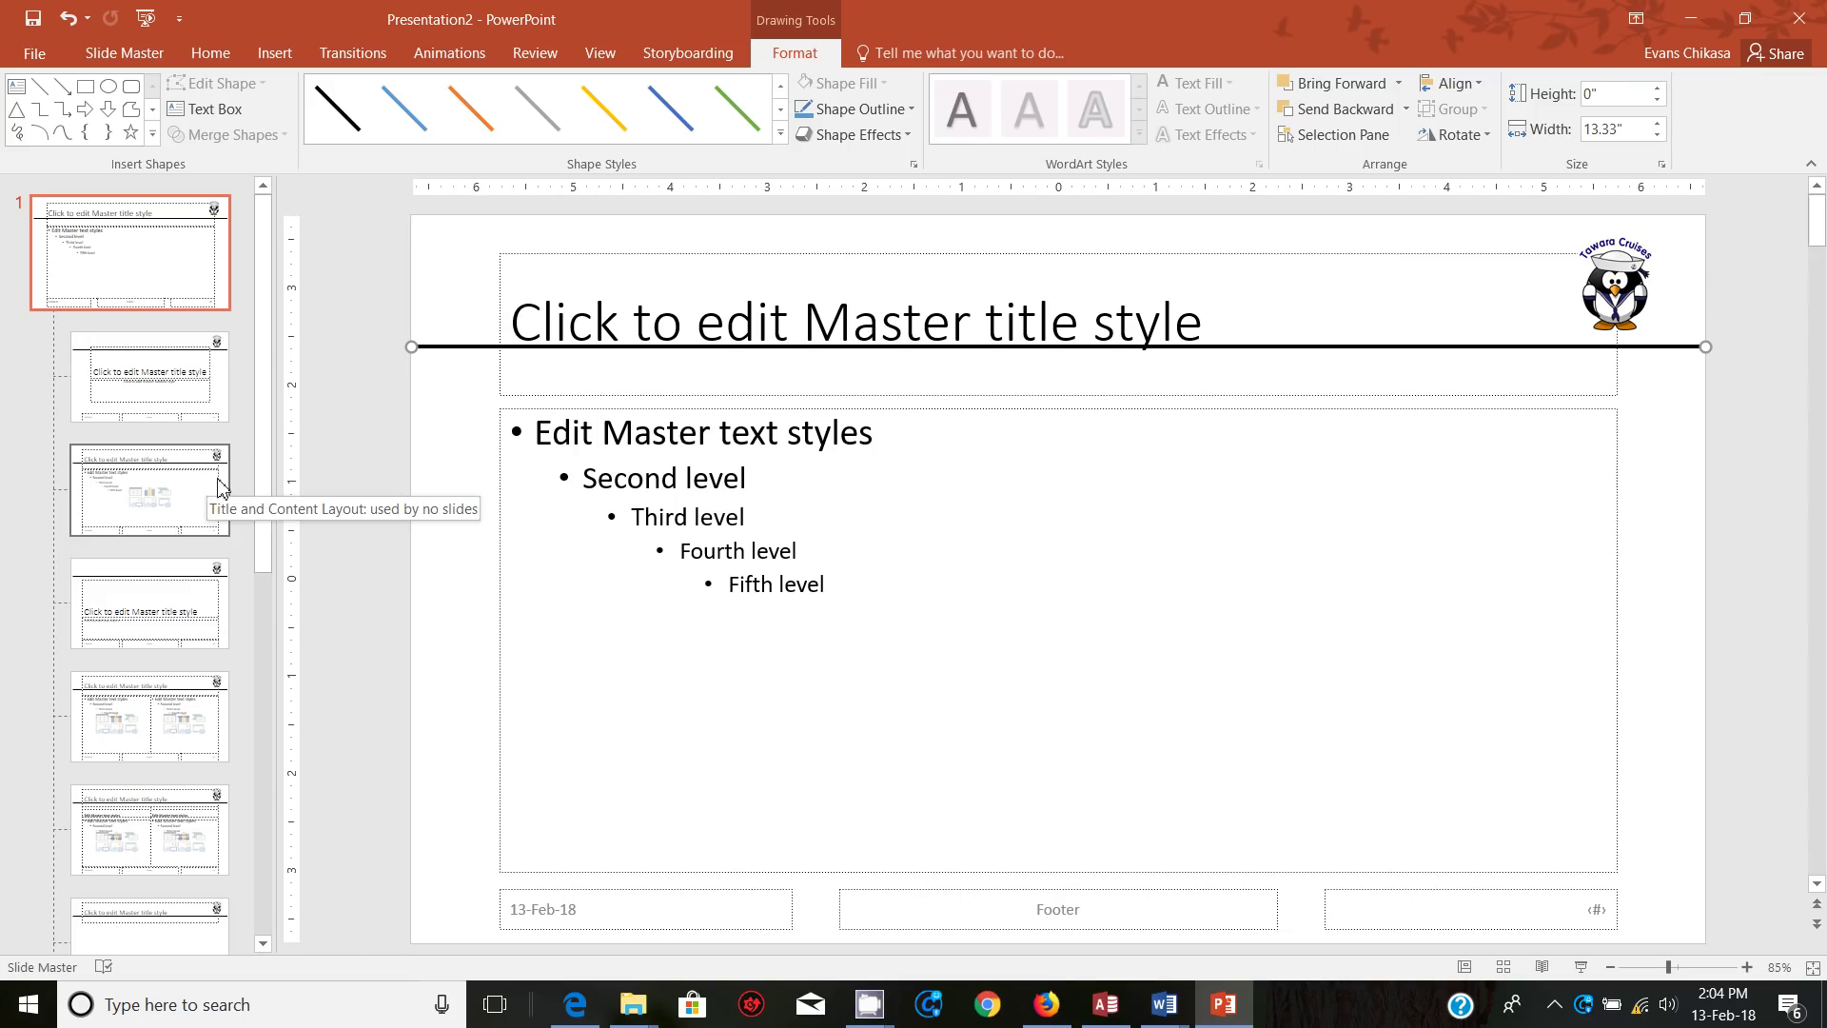
{"action": "left_click", "coordinate": [833, 410]}
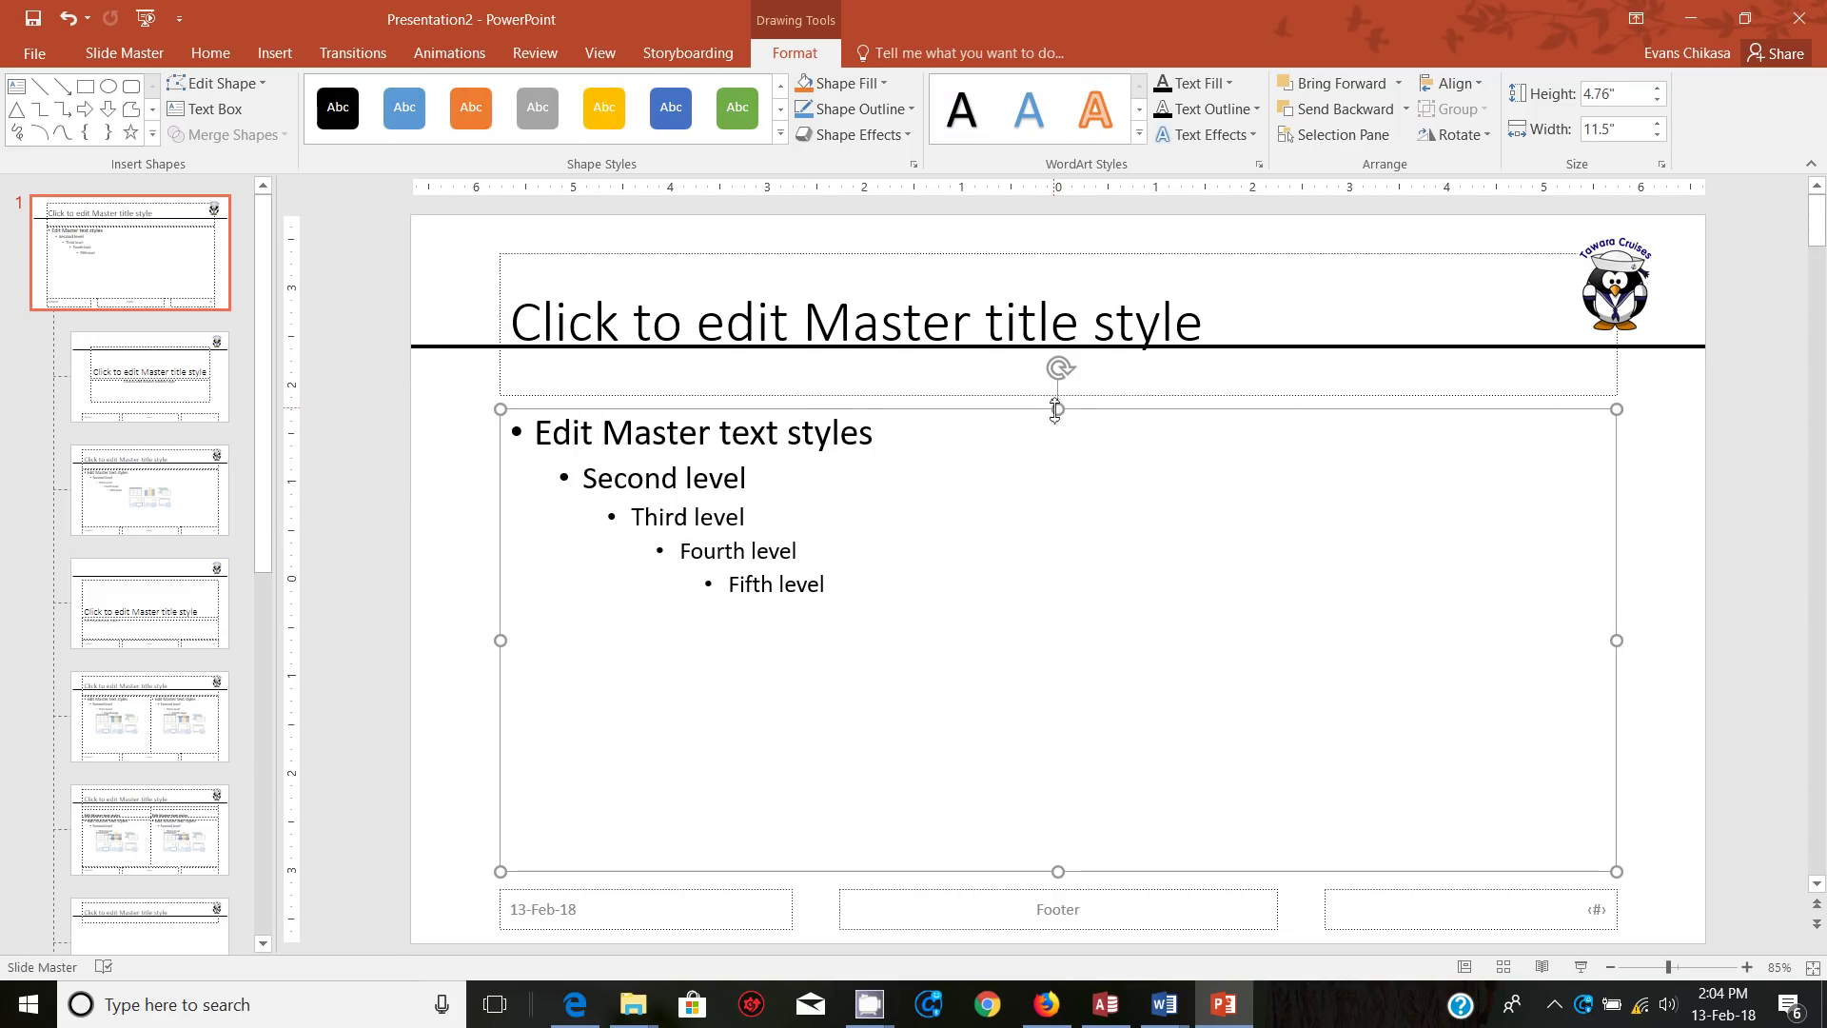
{"action": "left_click_drag", "start_coordinate": [1058, 410], "coordinate": [1049, 496]}
{"action": "left_click", "coordinate": [979, 396]}
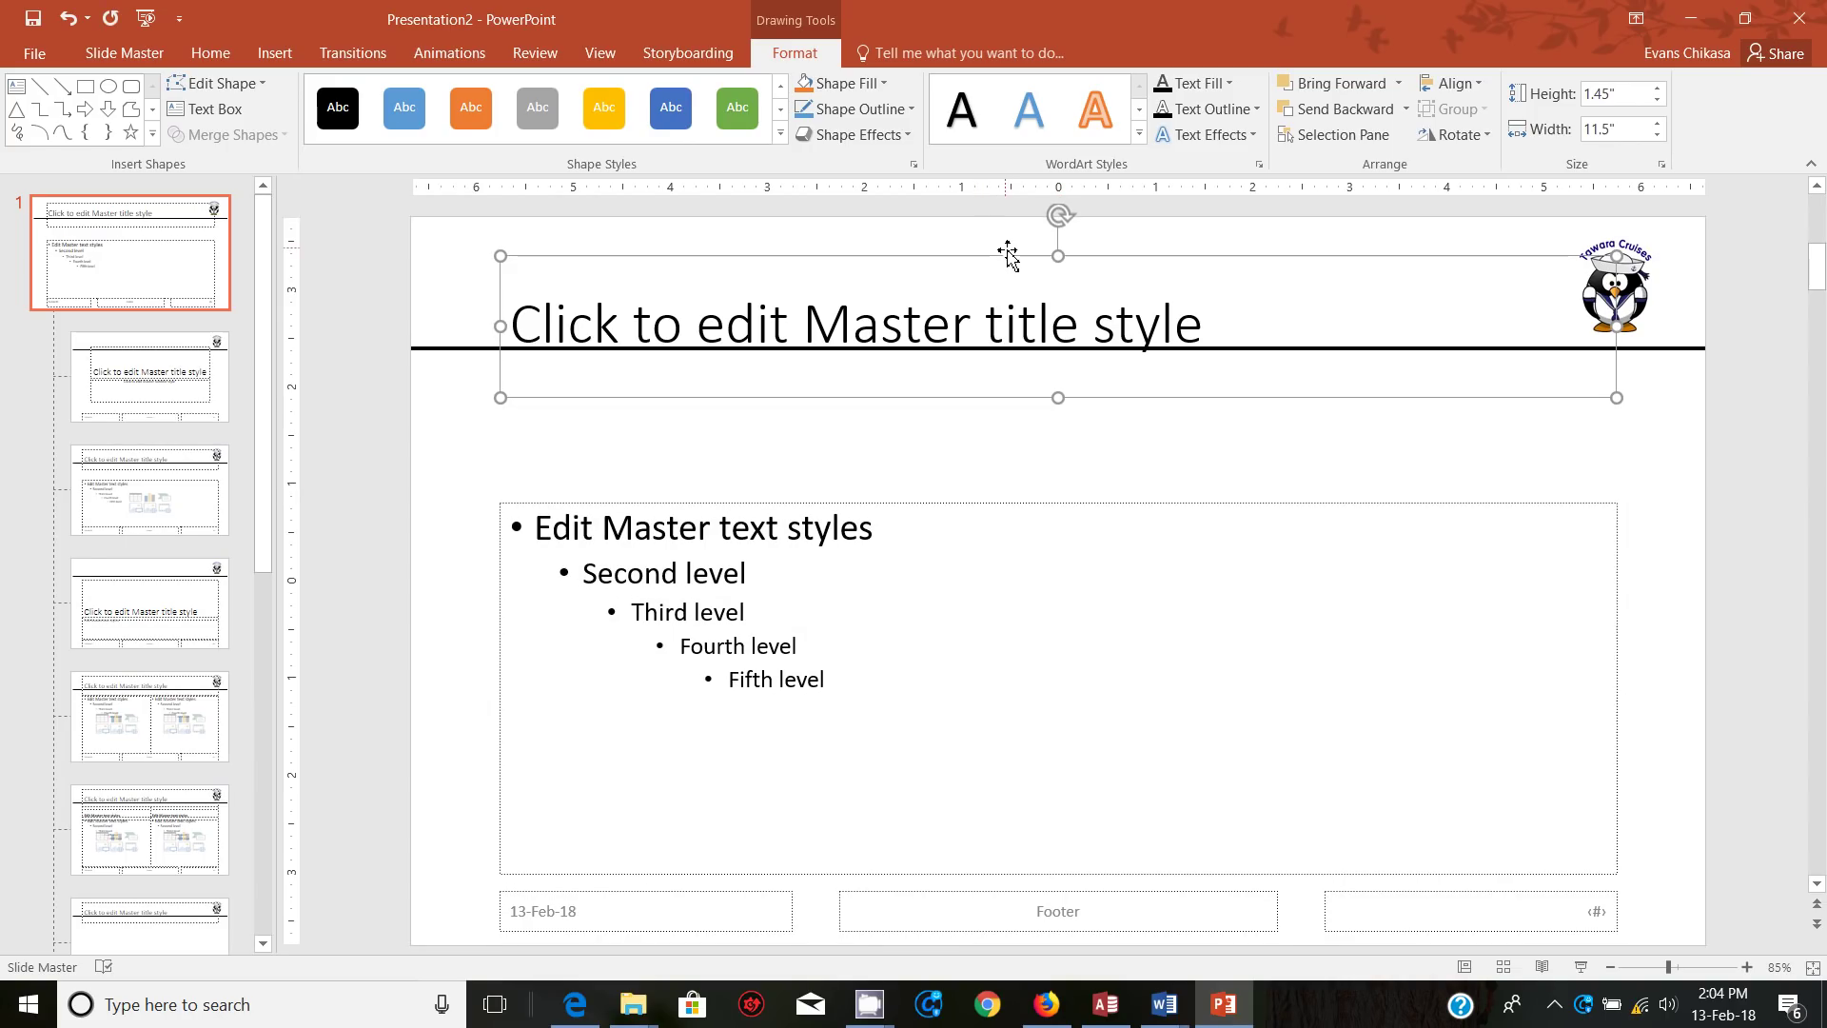
{"action": "left_click_drag", "start_coordinate": [1007, 257], "coordinate": [1004, 353]}
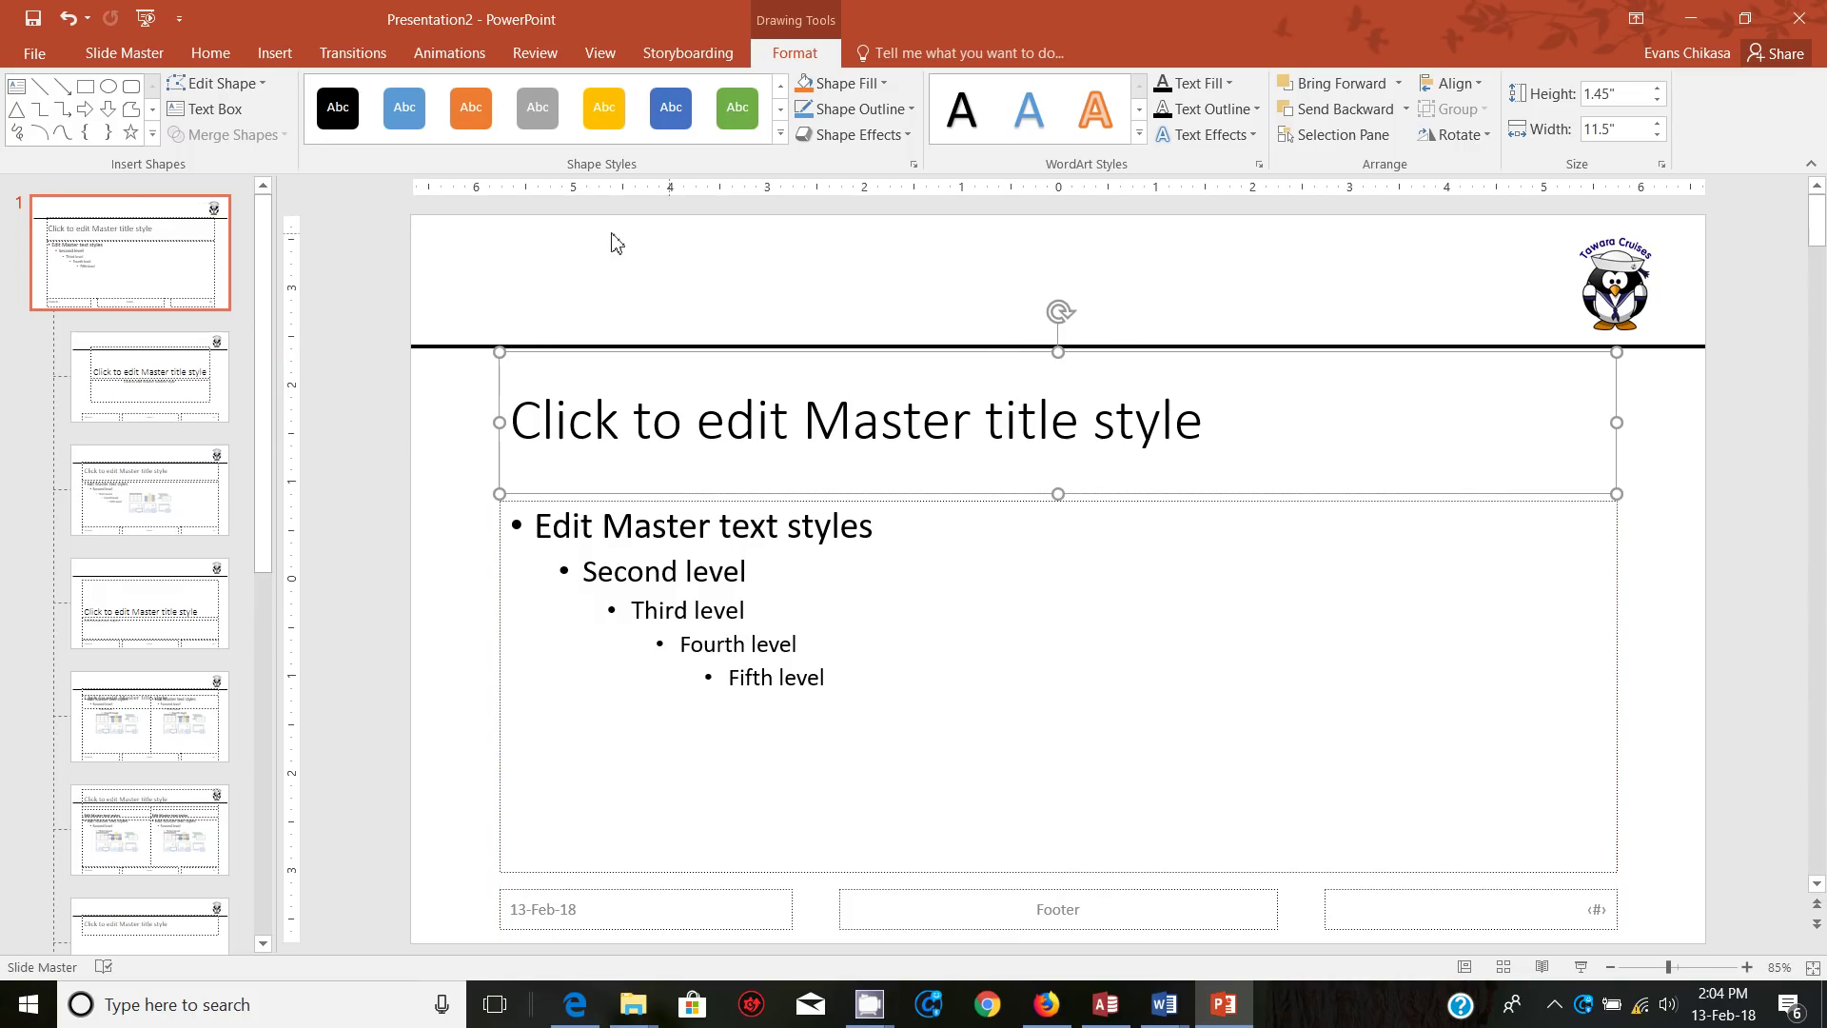
Step: Add a text box top-left above the line containing the pasted 'Tawara Cruises'
{"action": "left_click", "coordinate": [273, 52]}
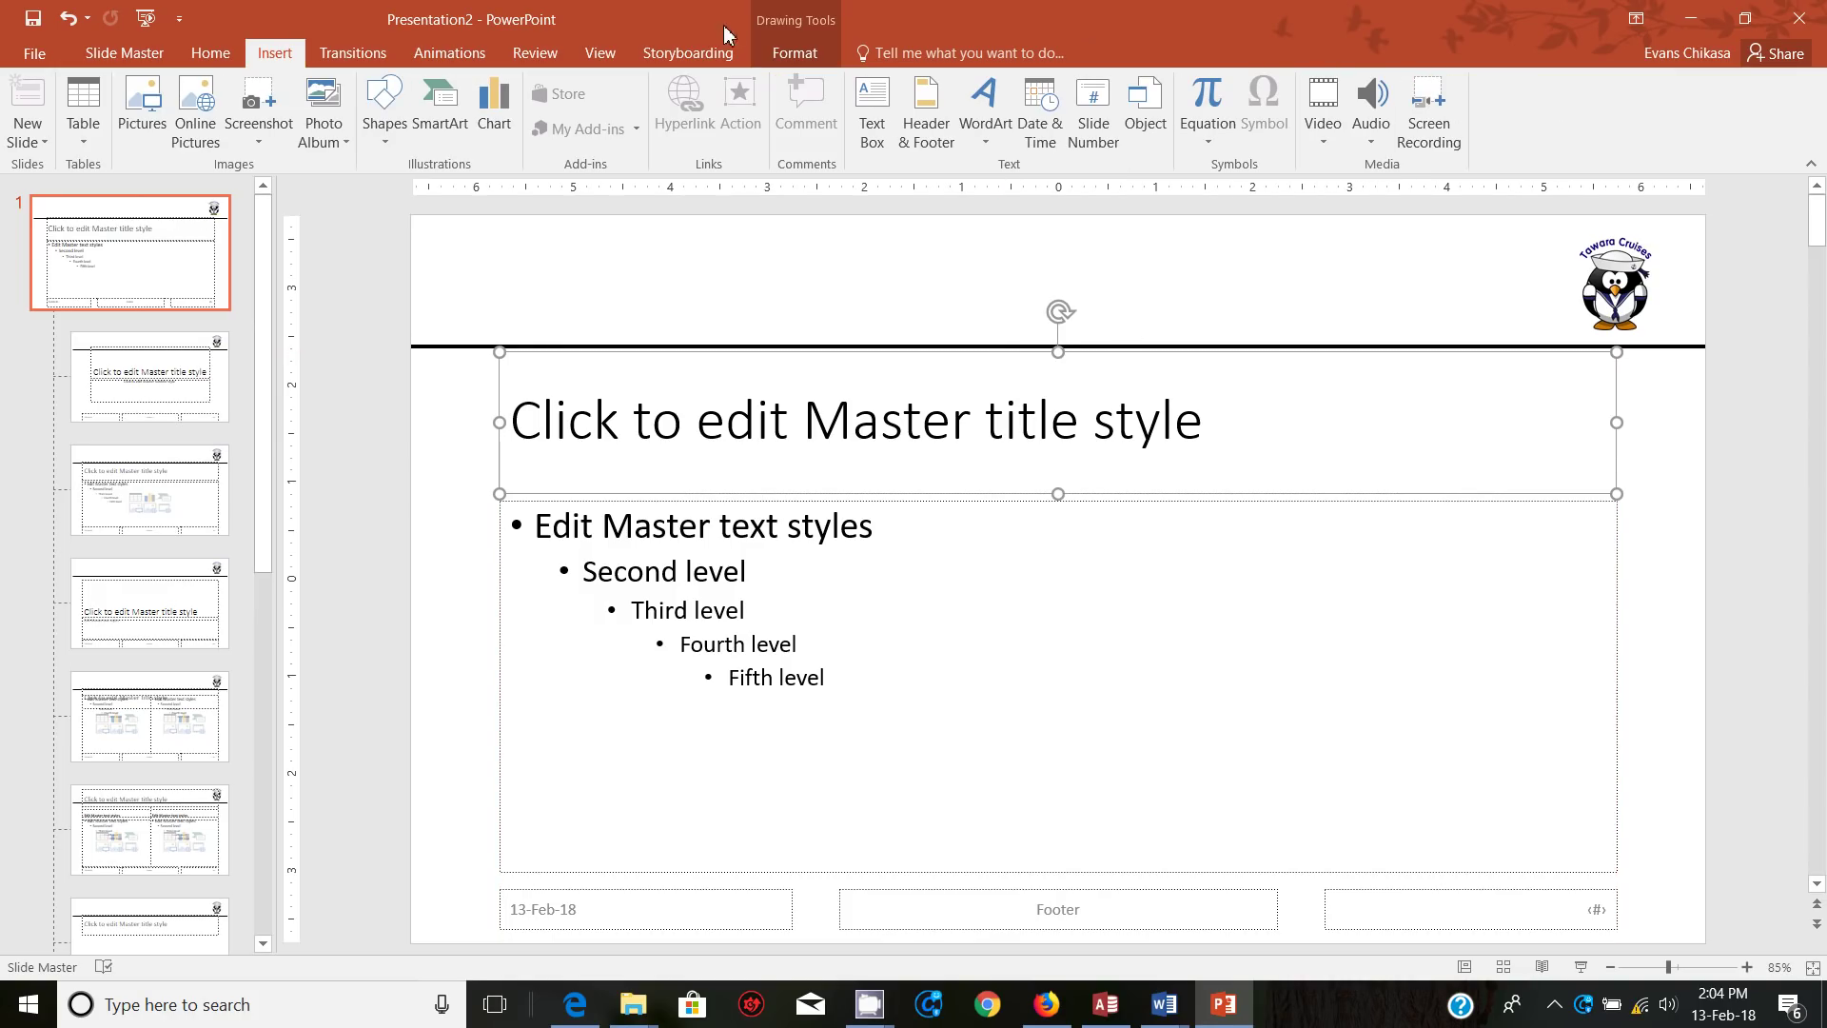
{"action": "left_click", "coordinate": [872, 114]}
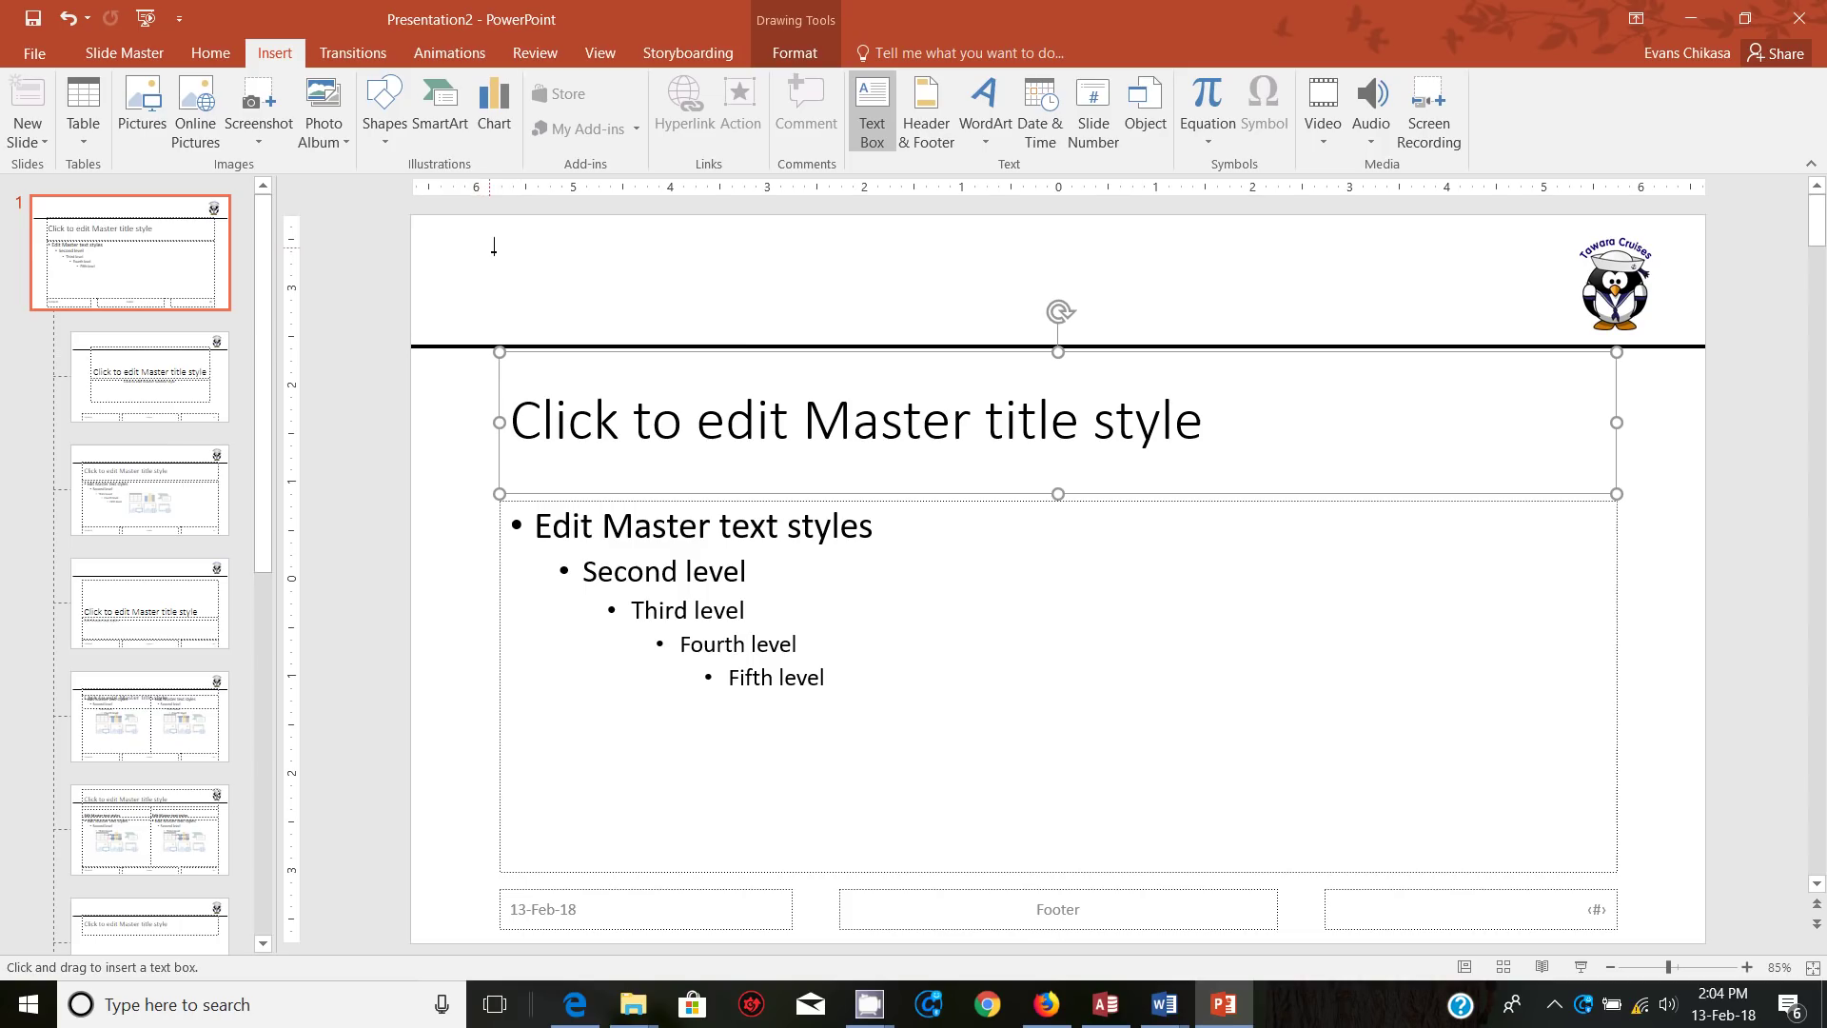
{"action": "left_click_drag", "start_coordinate": [500, 242], "coordinate": [1110, 319]}
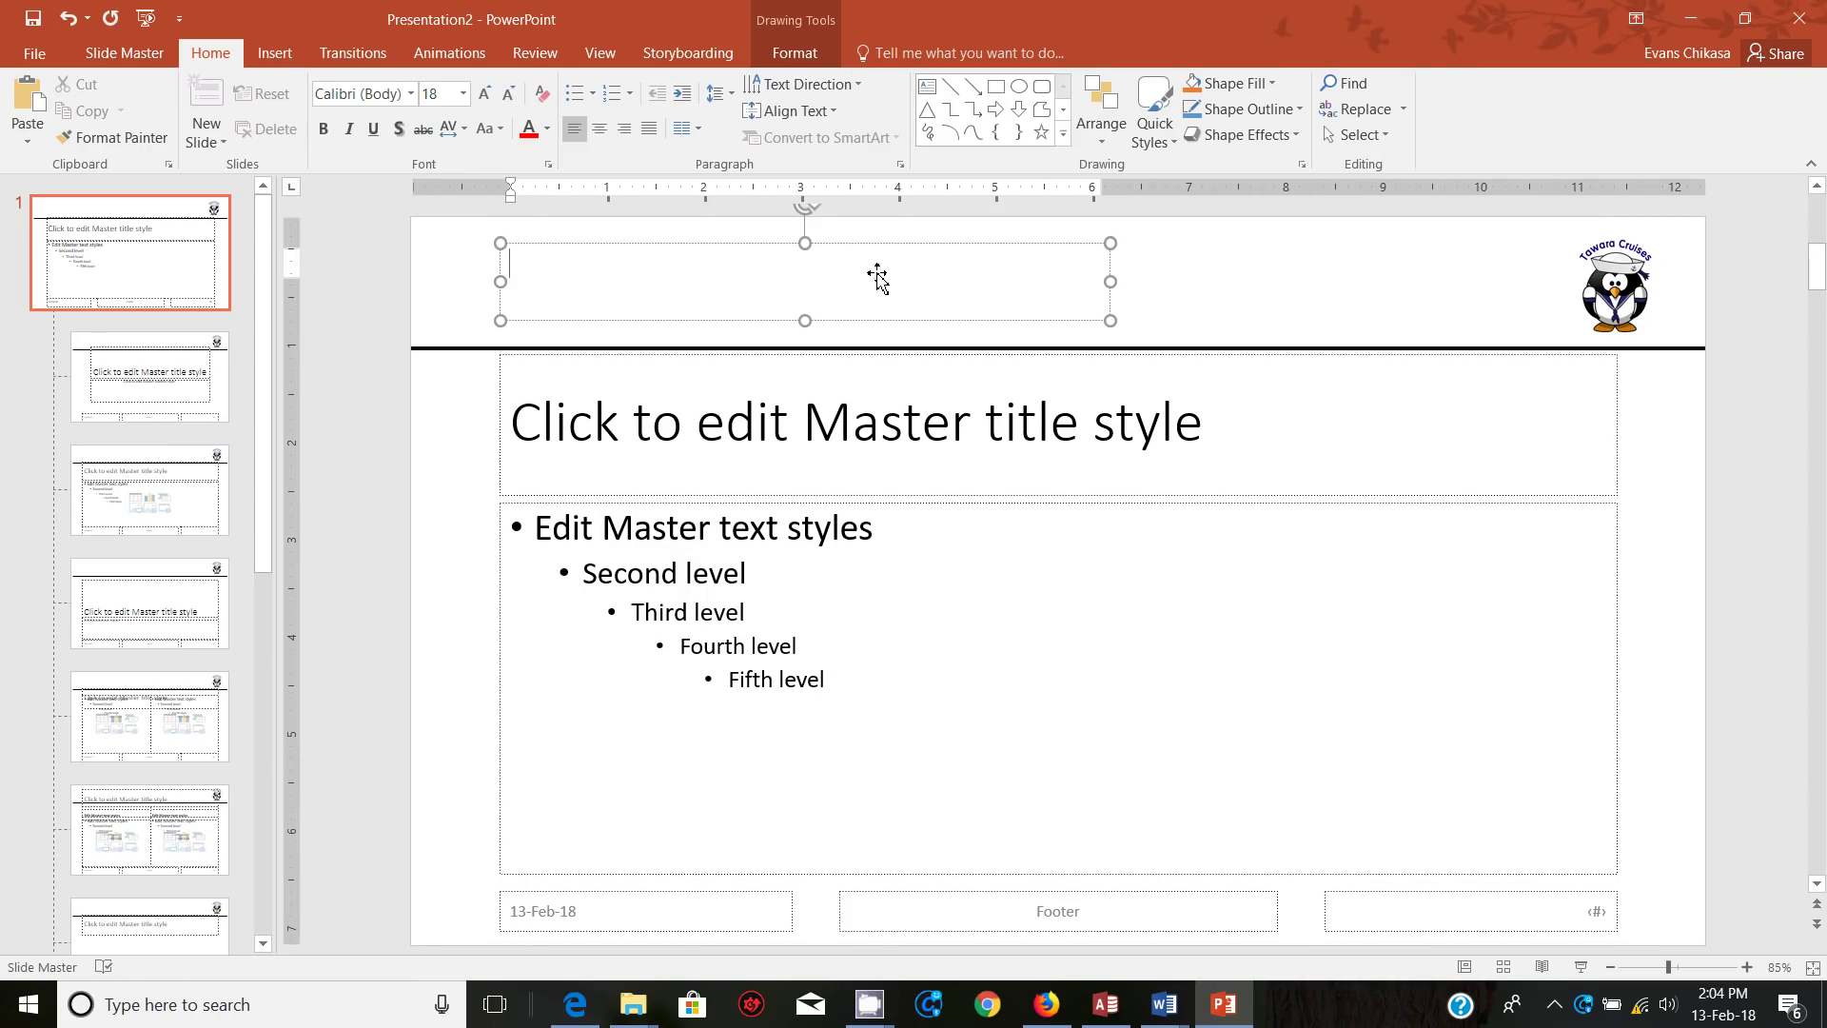
{"action": "type", "text": "Tawara Cruises"}
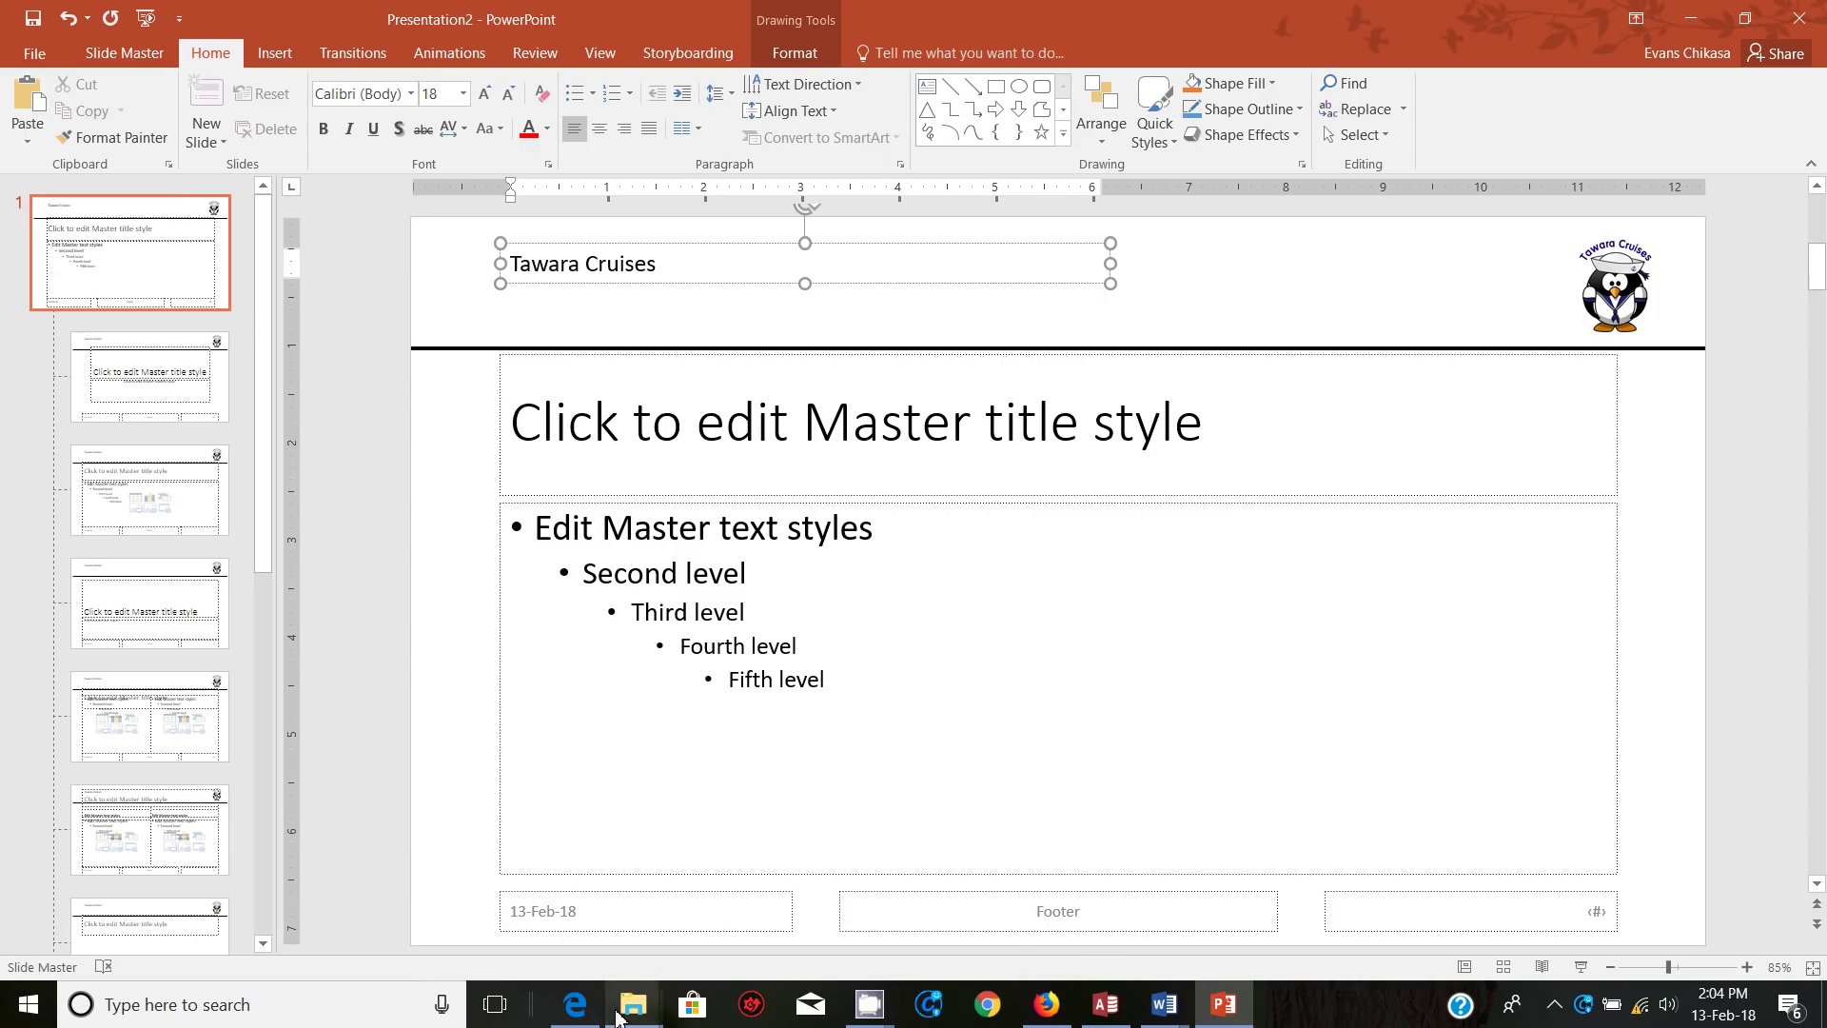
Step: Format the 'Tawara Cruises' text box as 48 pt italic
{"action": "mouse_move", "coordinate": [575, 1007]}
{"action": "mouse_move", "coordinate": [604, 914]}
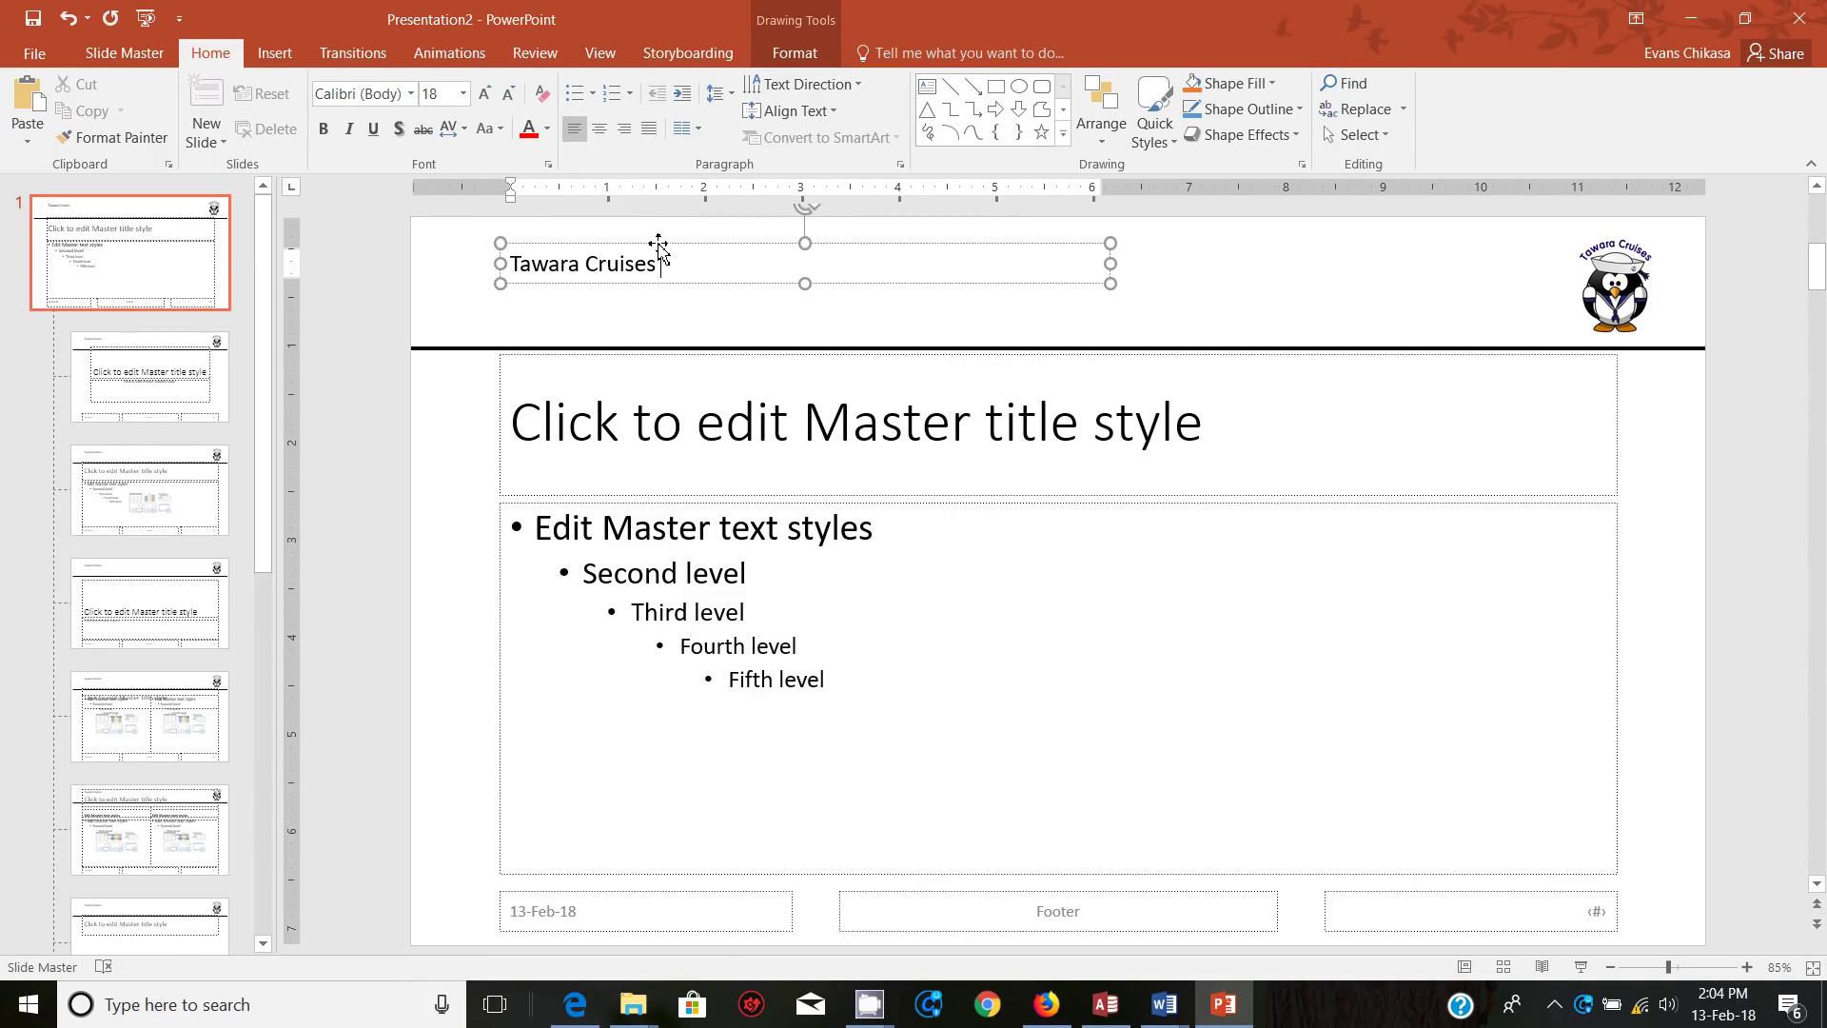
{"action": "left_click", "coordinate": [654, 249]}
{"action": "left_click", "coordinate": [437, 91]}
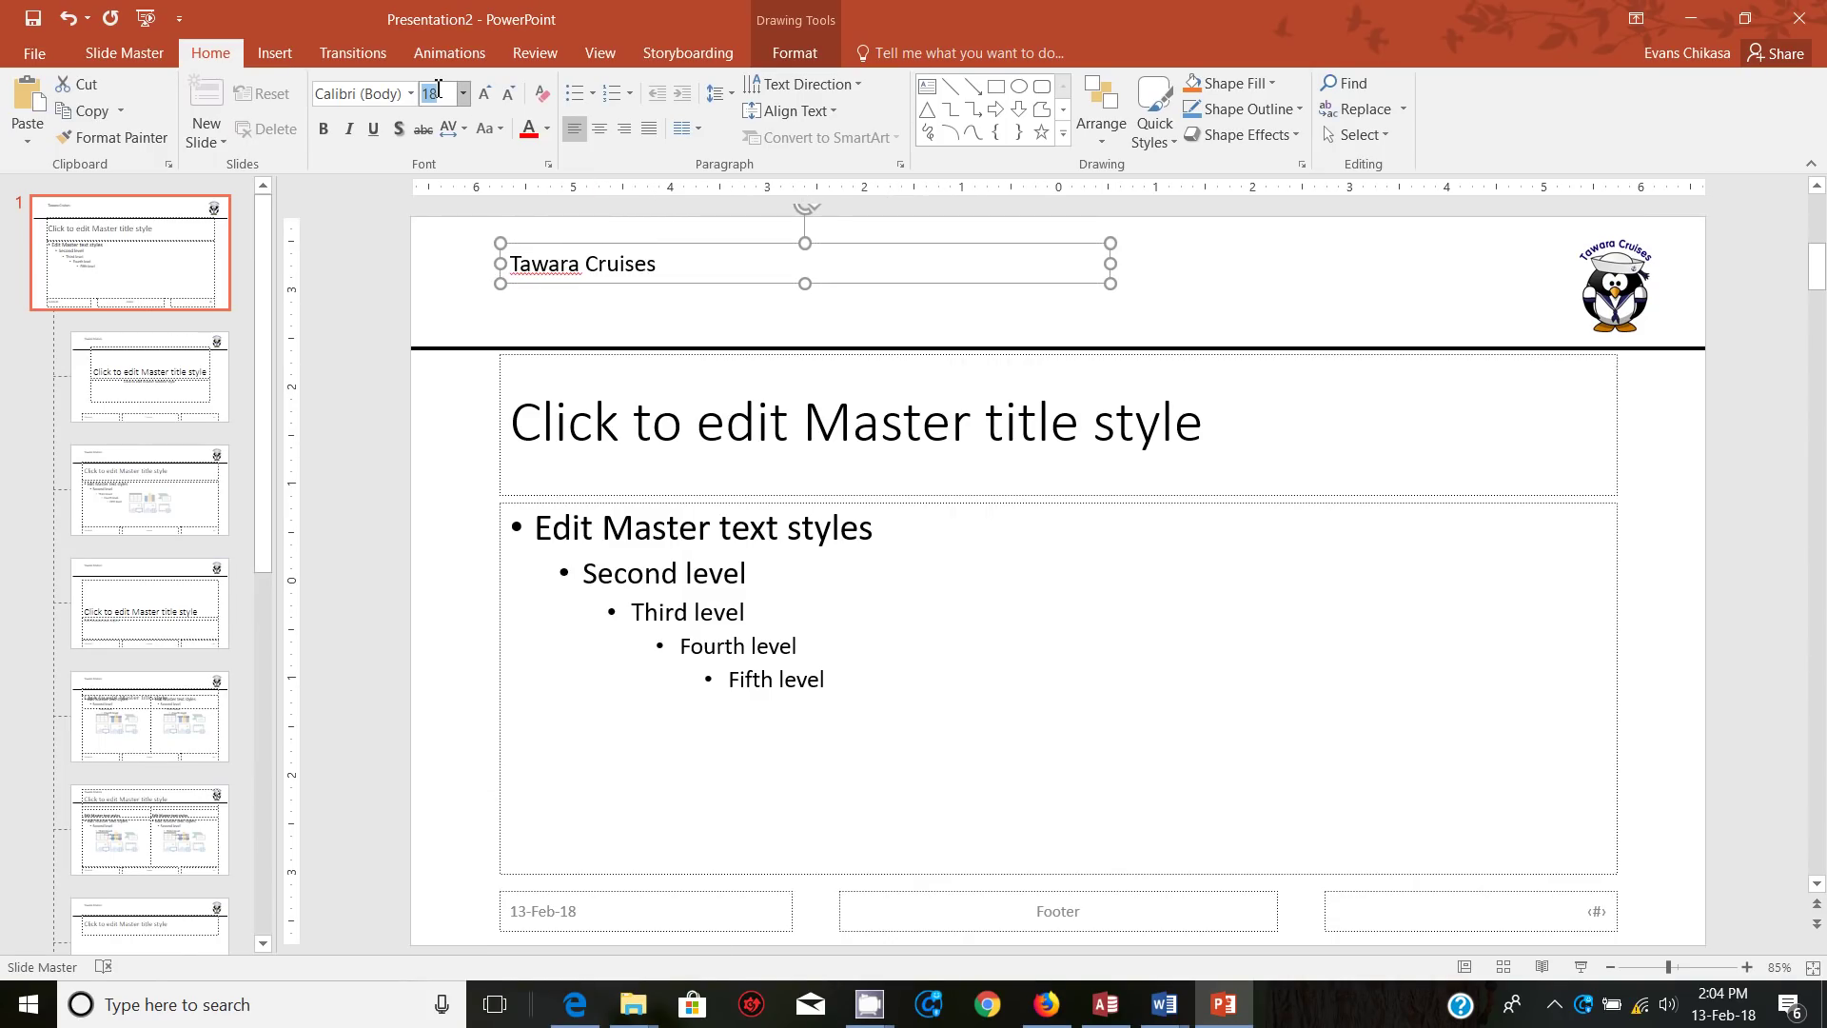
{"action": "type", "text": "48"}
{"action": "left_click", "coordinate": [348, 129]}
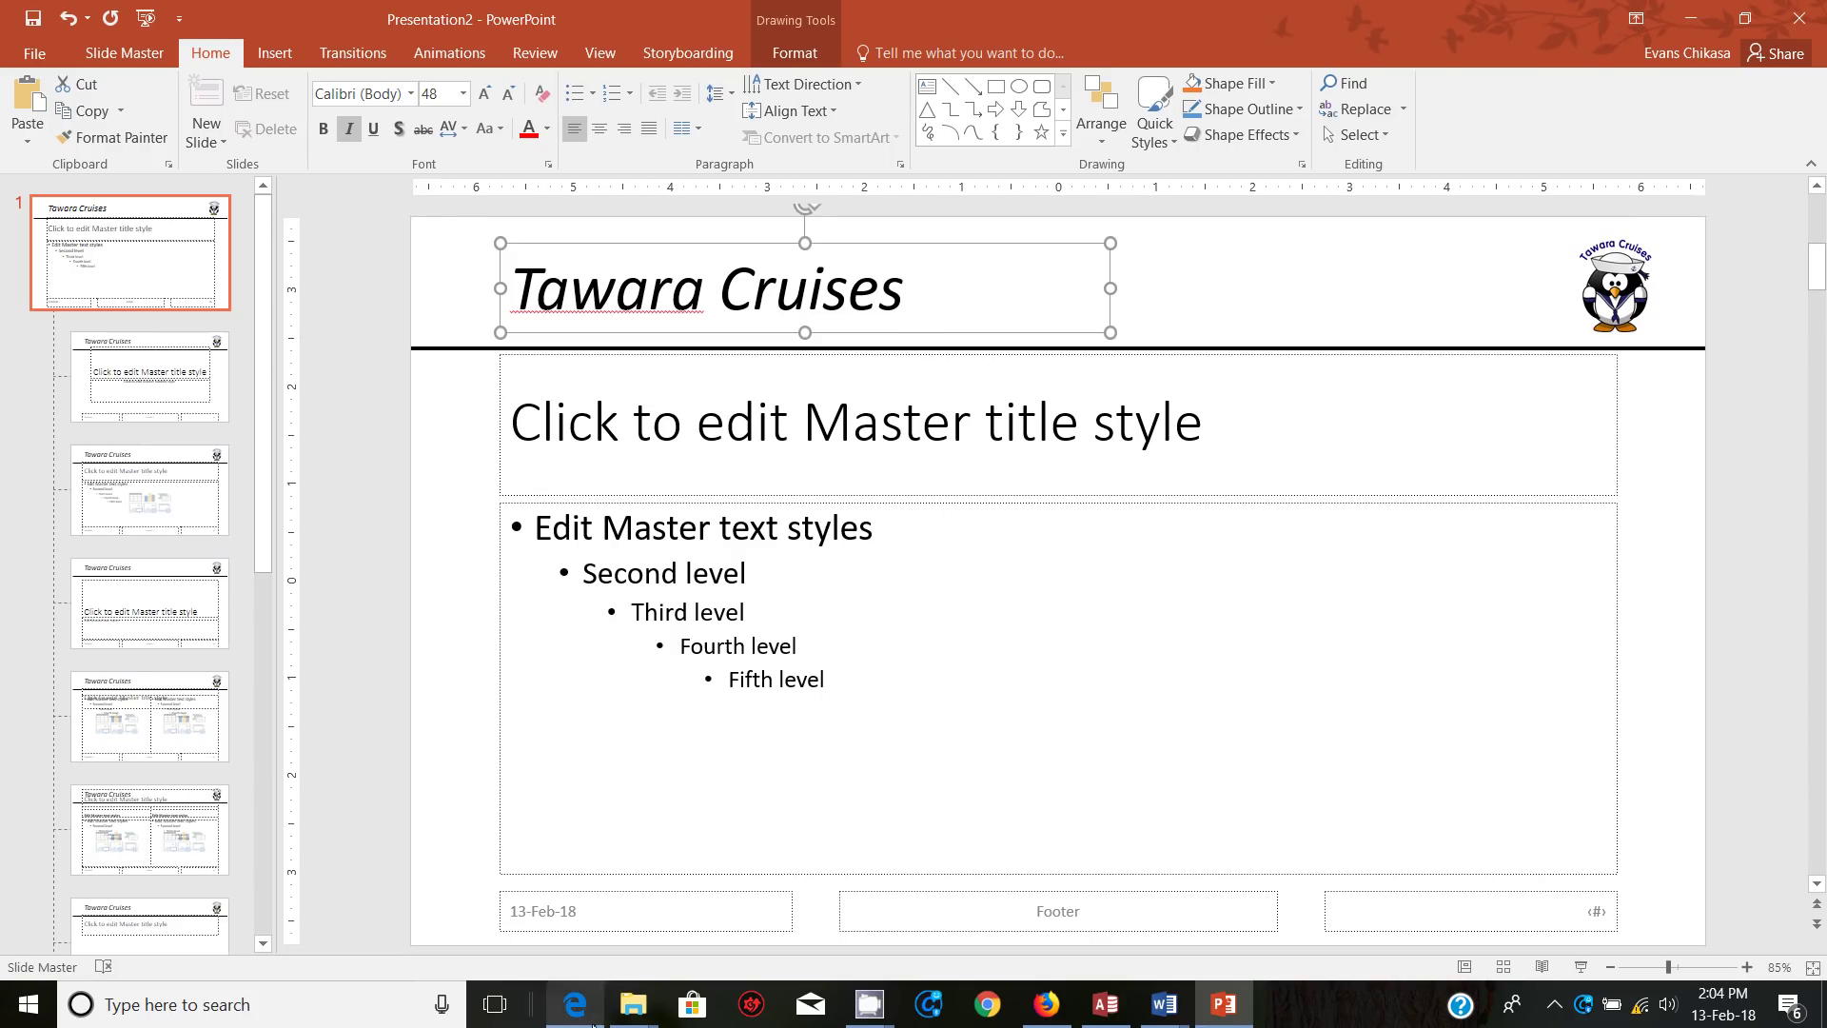
Step: Bring the exam PDF forward in Edge and dismiss both calendar reminders
{"action": "left_click", "coordinate": [568, 947]}
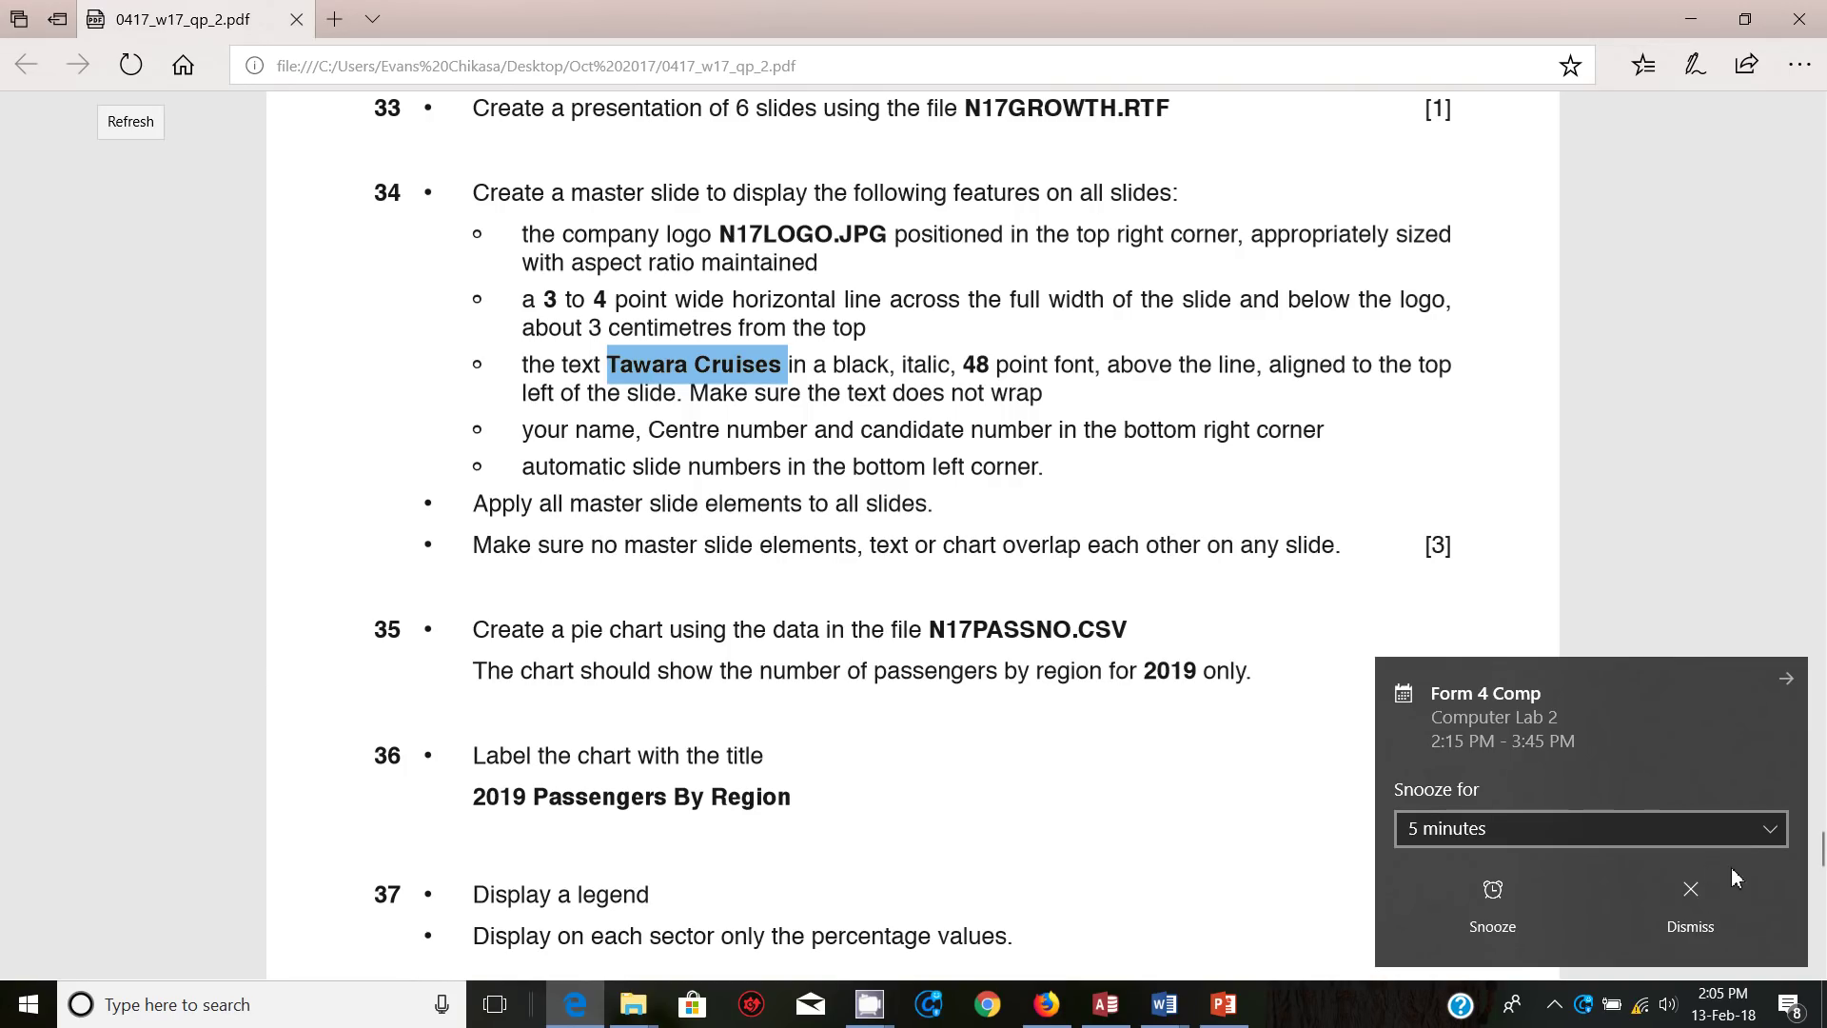
{"action": "left_click", "coordinate": [1714, 919]}
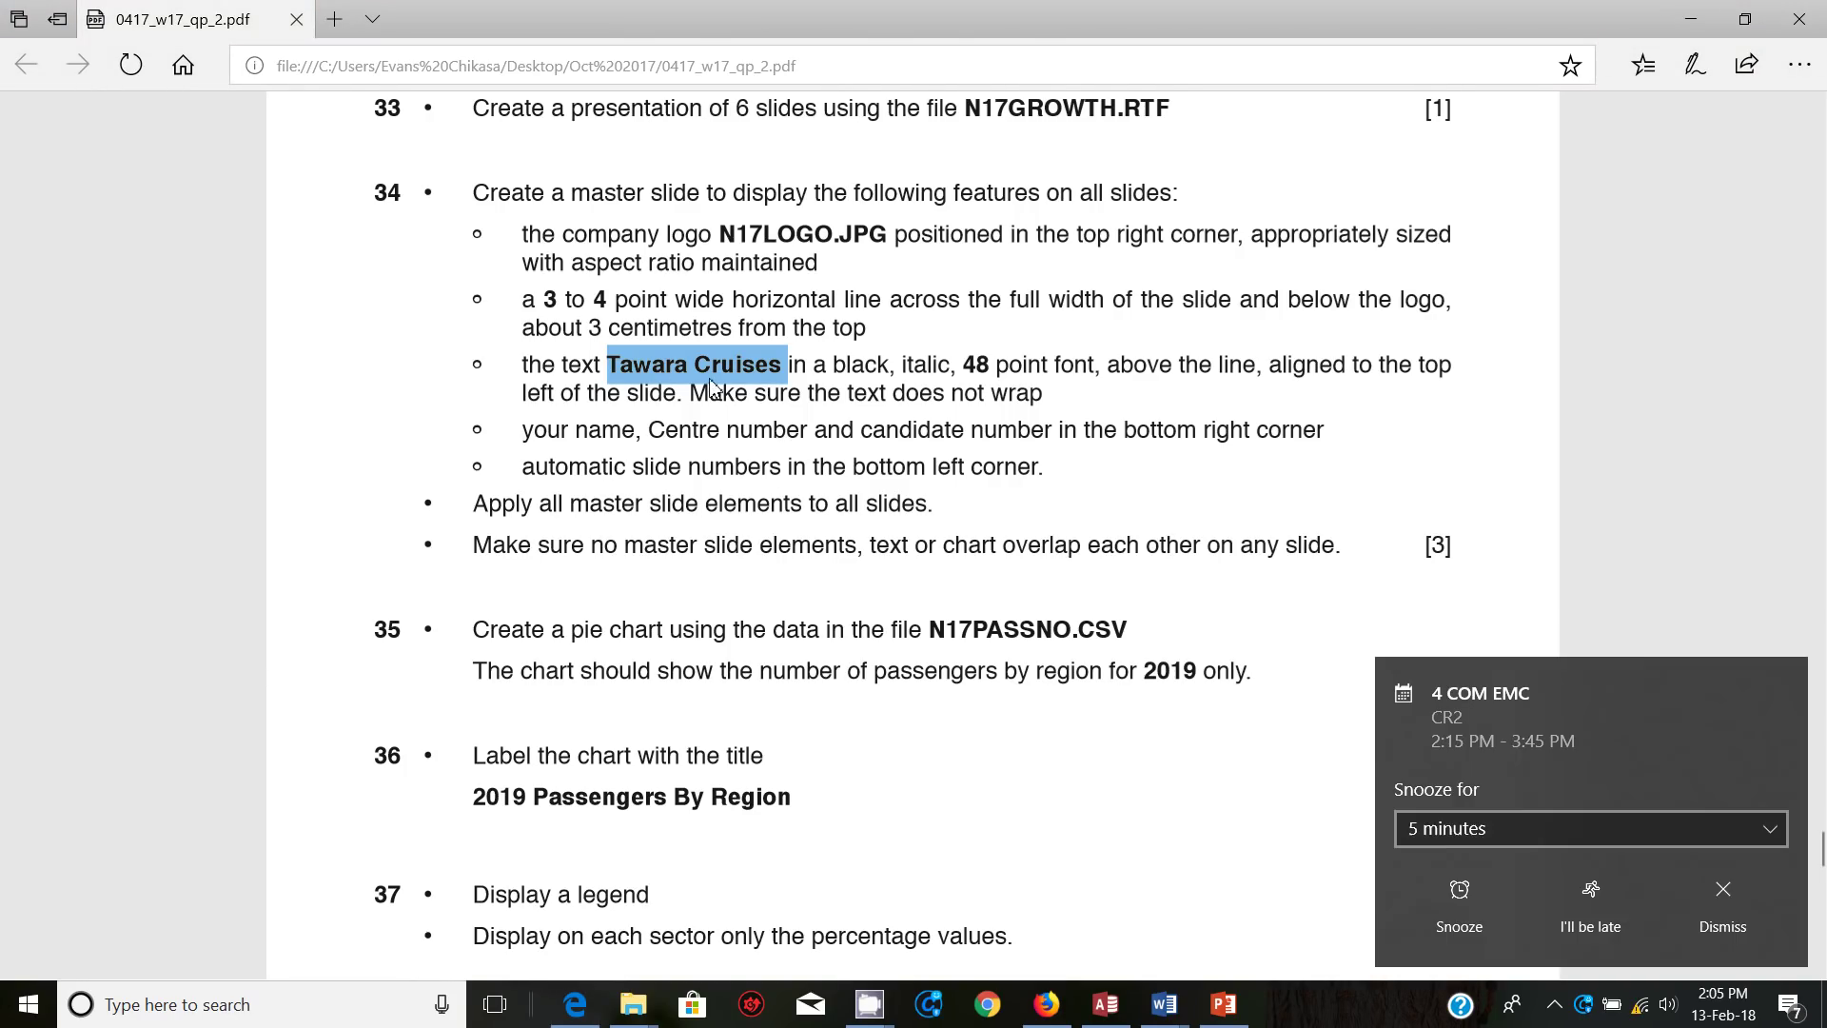
{"action": "left_click", "coordinate": [1706, 906]}
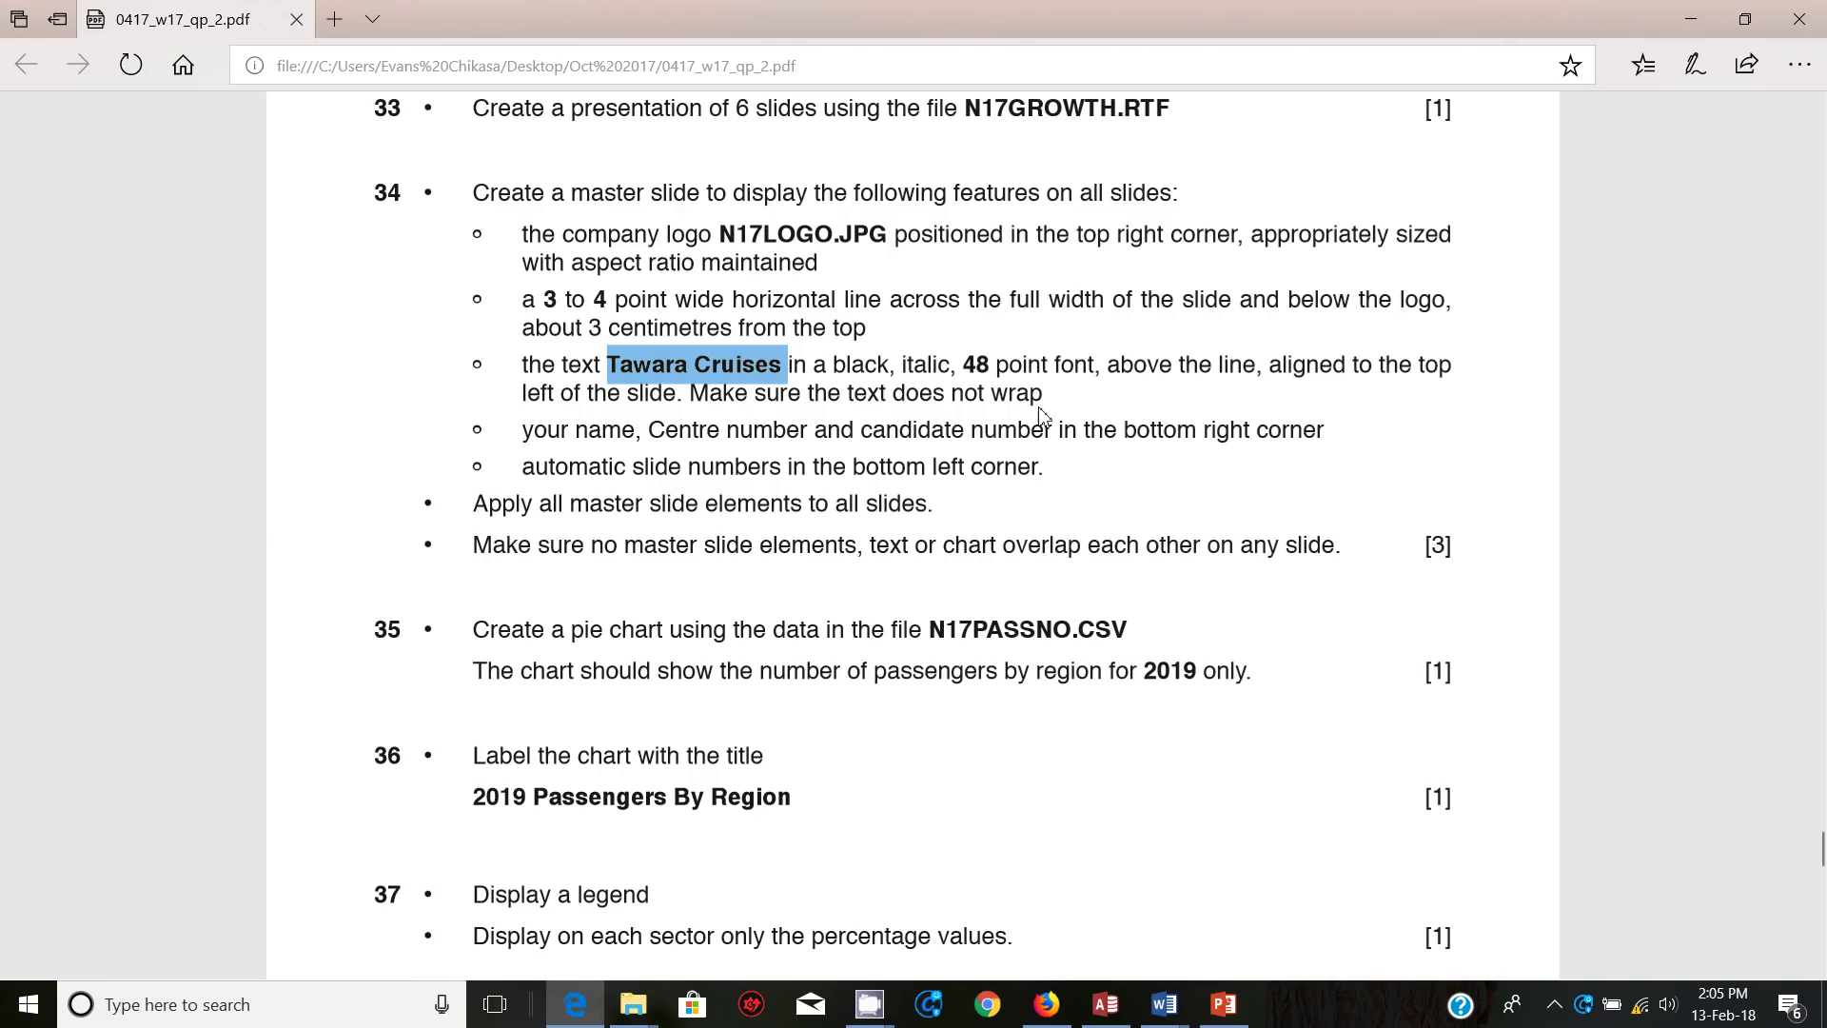
Step: Delete the bottom-right slide number placeholder on the master
{"action": "left_click", "coordinate": [1224, 1004]}
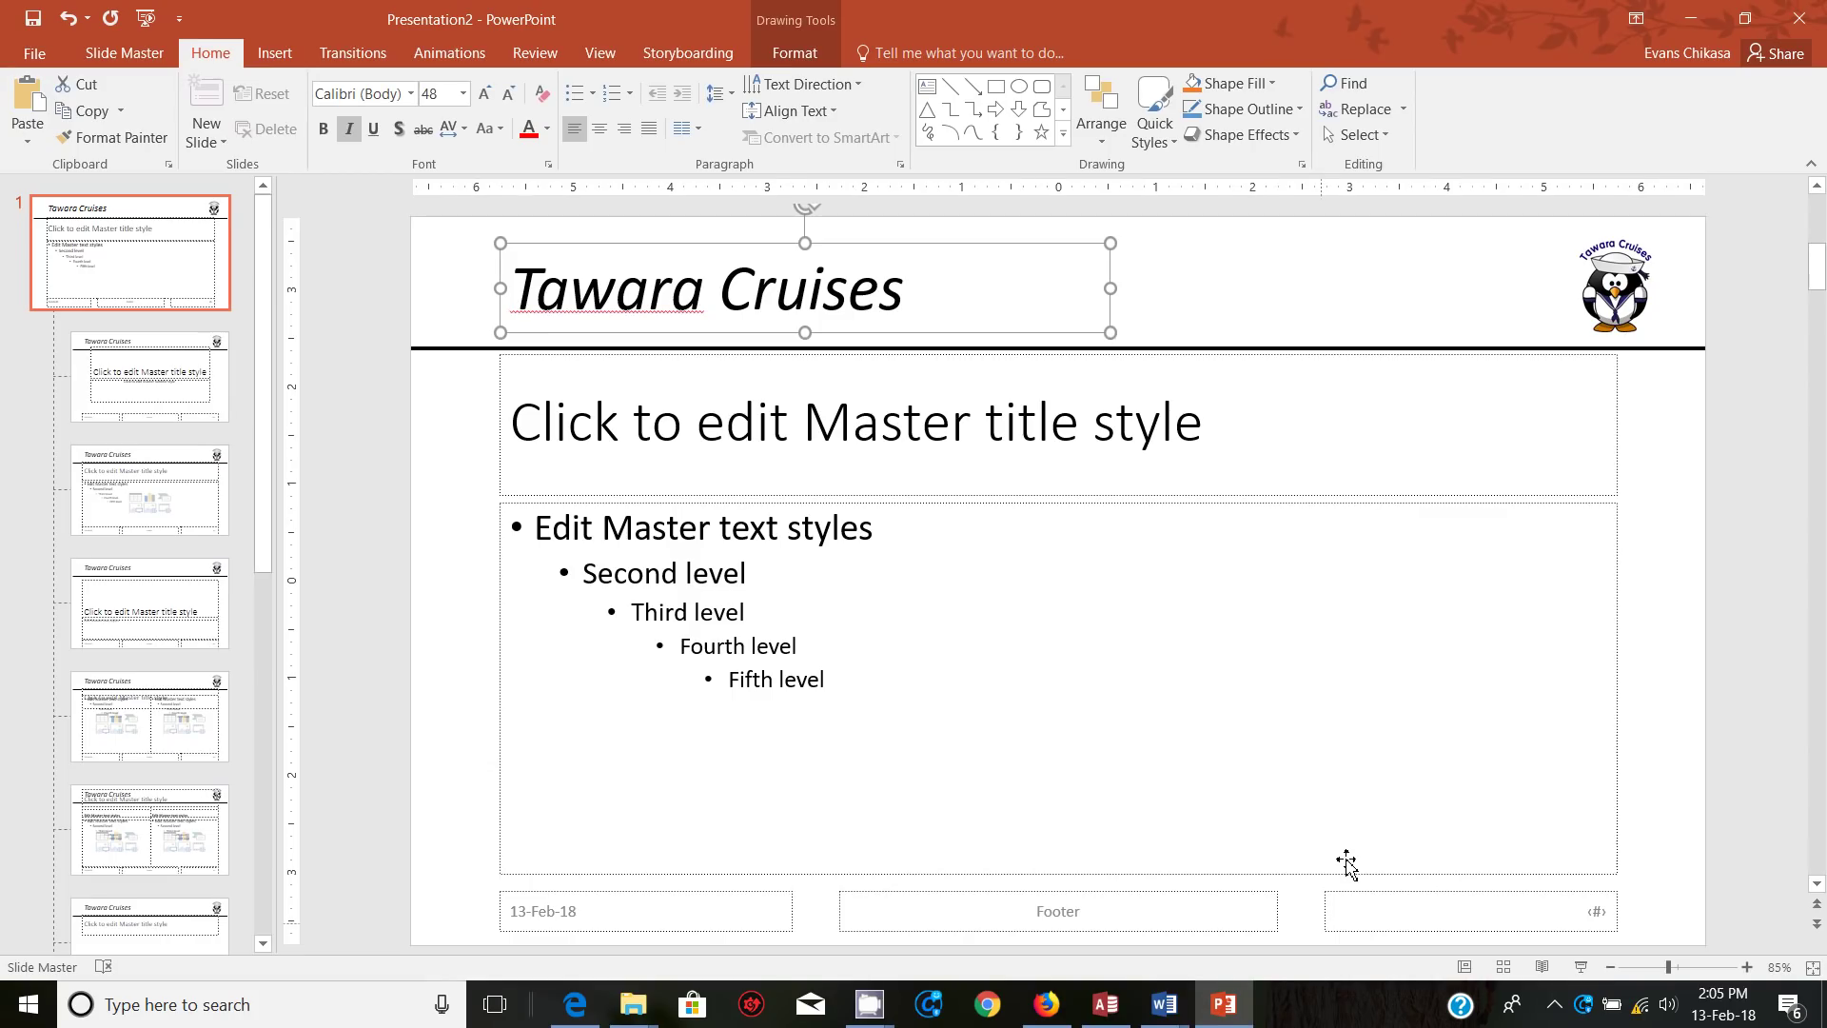
{"action": "left_click", "coordinate": [1408, 892]}
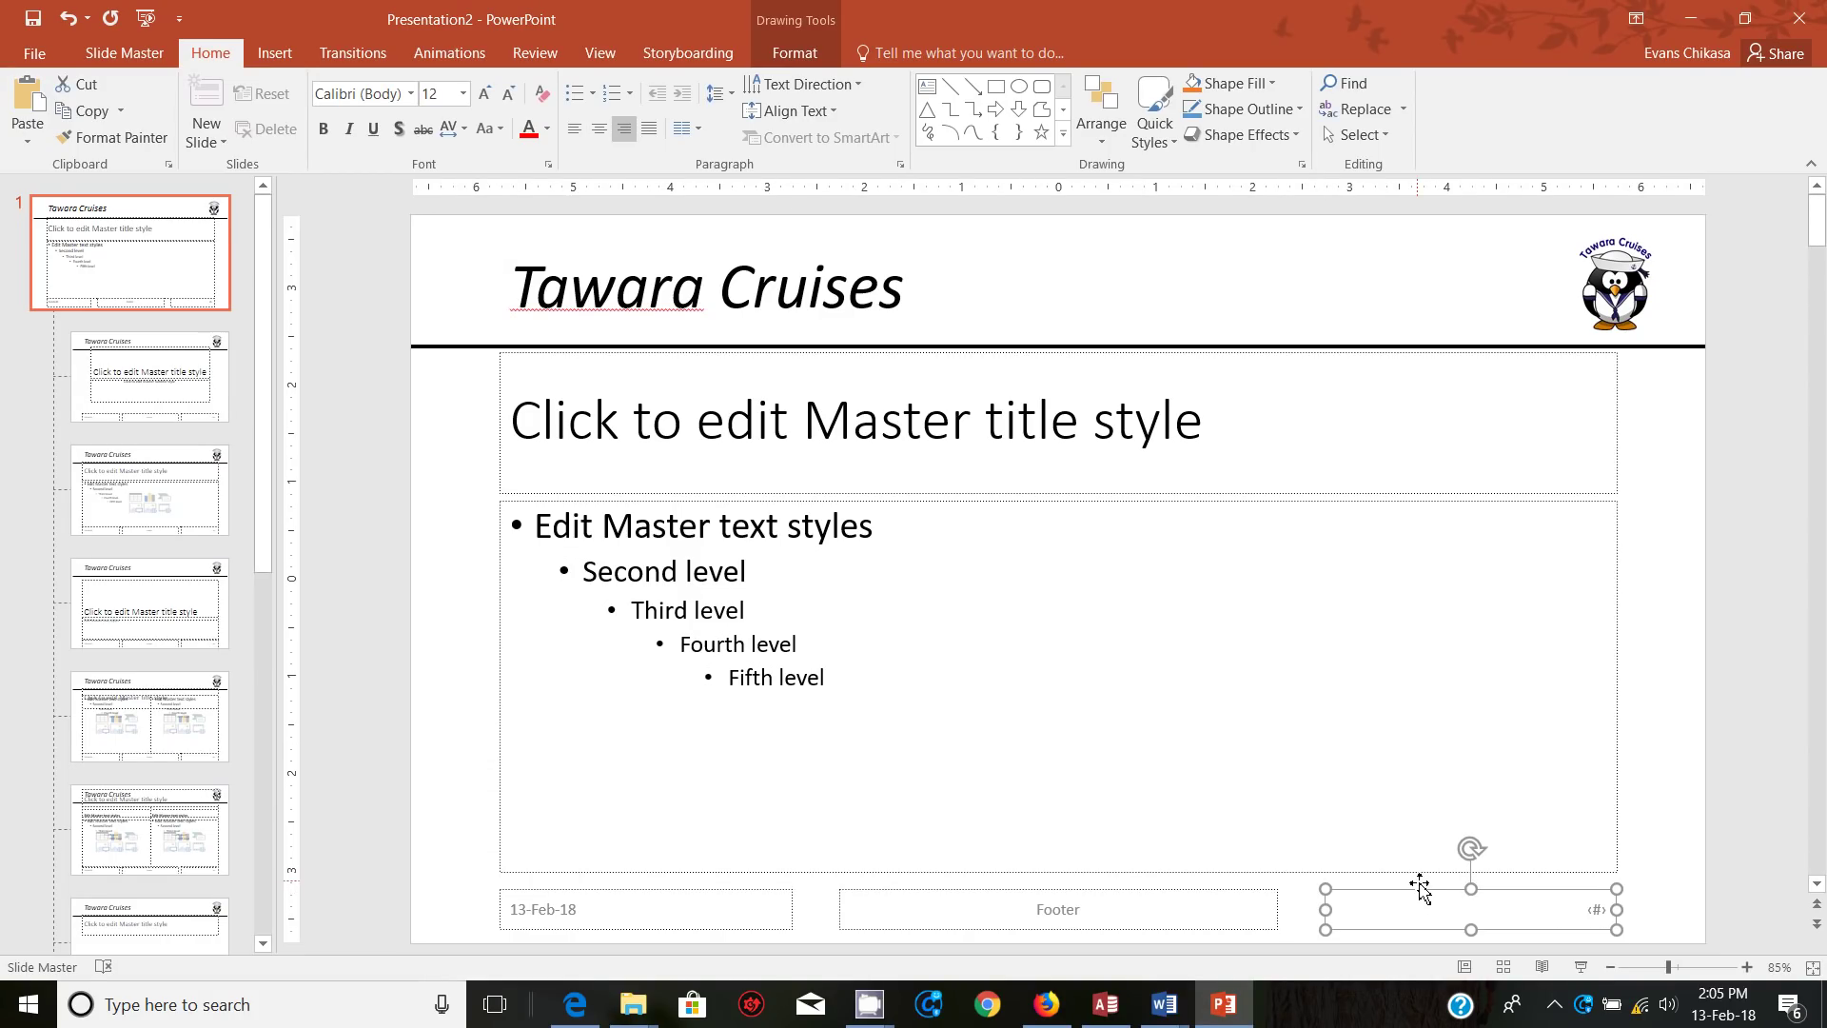
{"action": "key", "text": "Delete"}
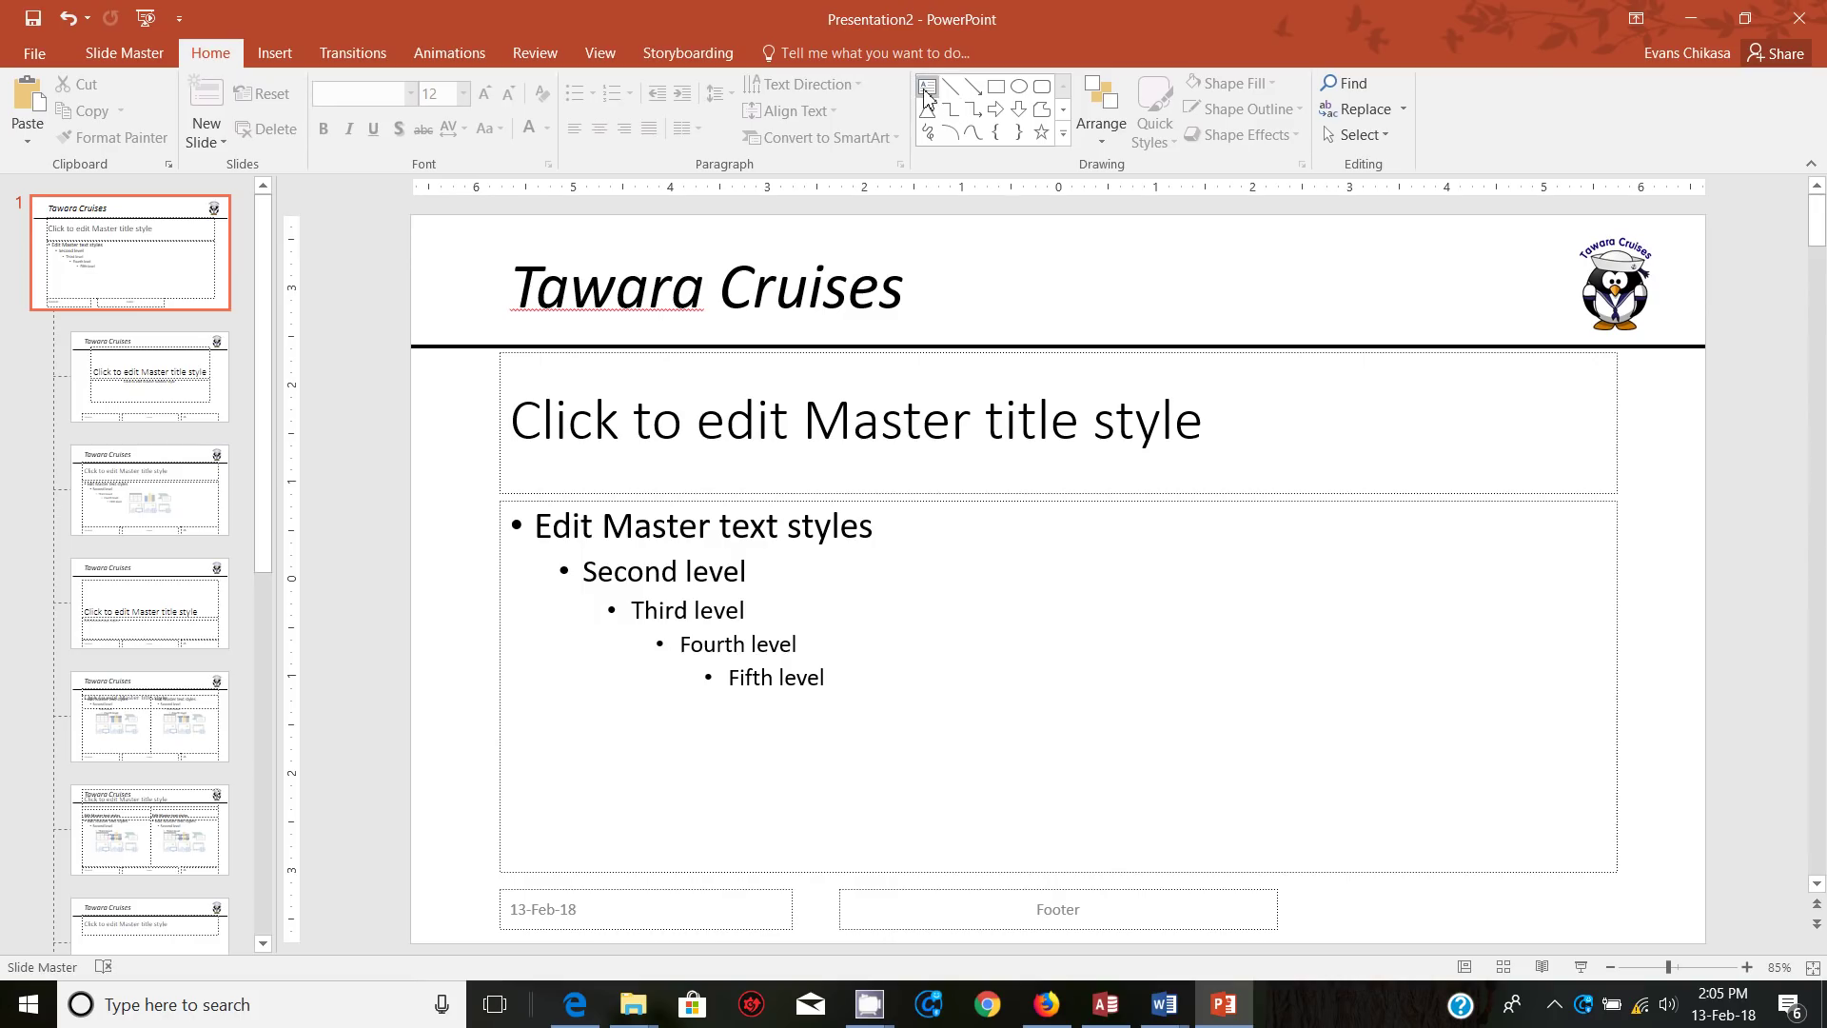
Step: Add a bottom-right text box with the candidate's name and centre number
{"action": "left_click", "coordinate": [926, 85]}
{"action": "left_click_drag", "start_coordinate": [1301, 898], "coordinate": [1617, 930]}
{"action": "mouse_move", "coordinate": [1501, 911]}
{"action": "left_mouse_down"}
{"action": "mouse_move", "coordinate": [1497, 892]}
{"action": "mouse_move", "coordinate": [1491, 909]}
{"action": "left_mouse_up"}
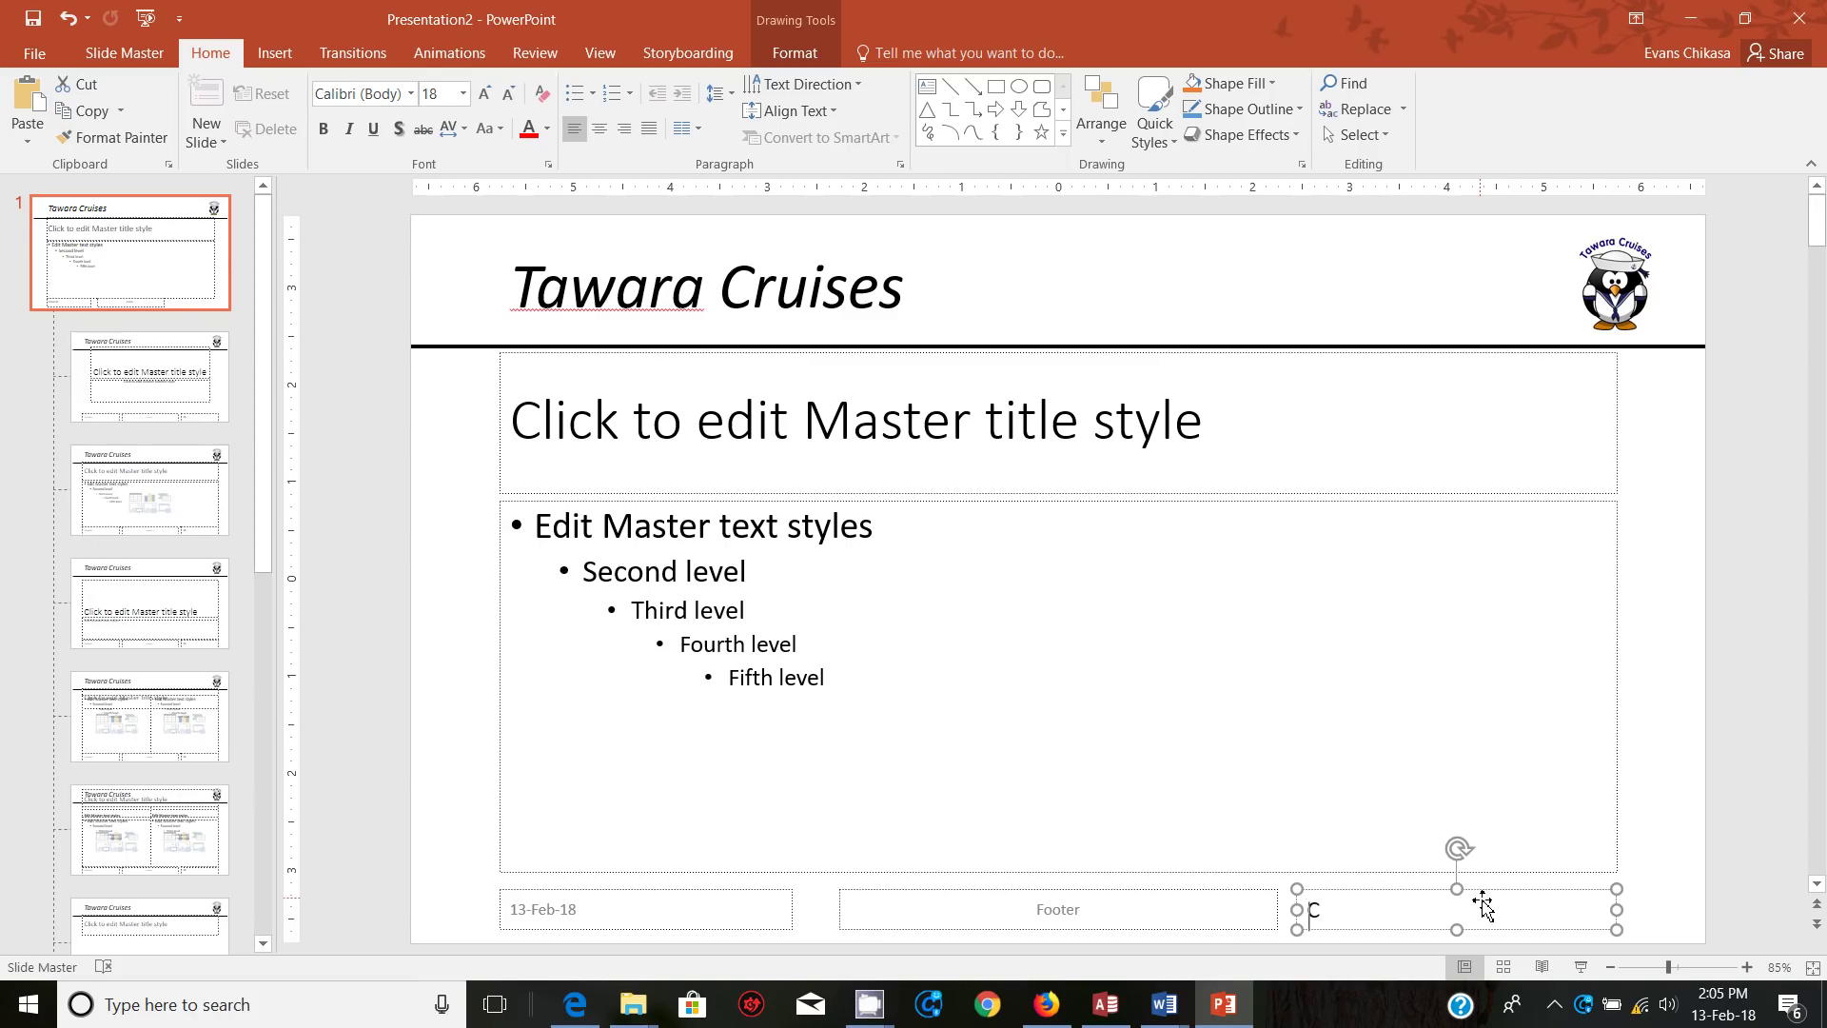
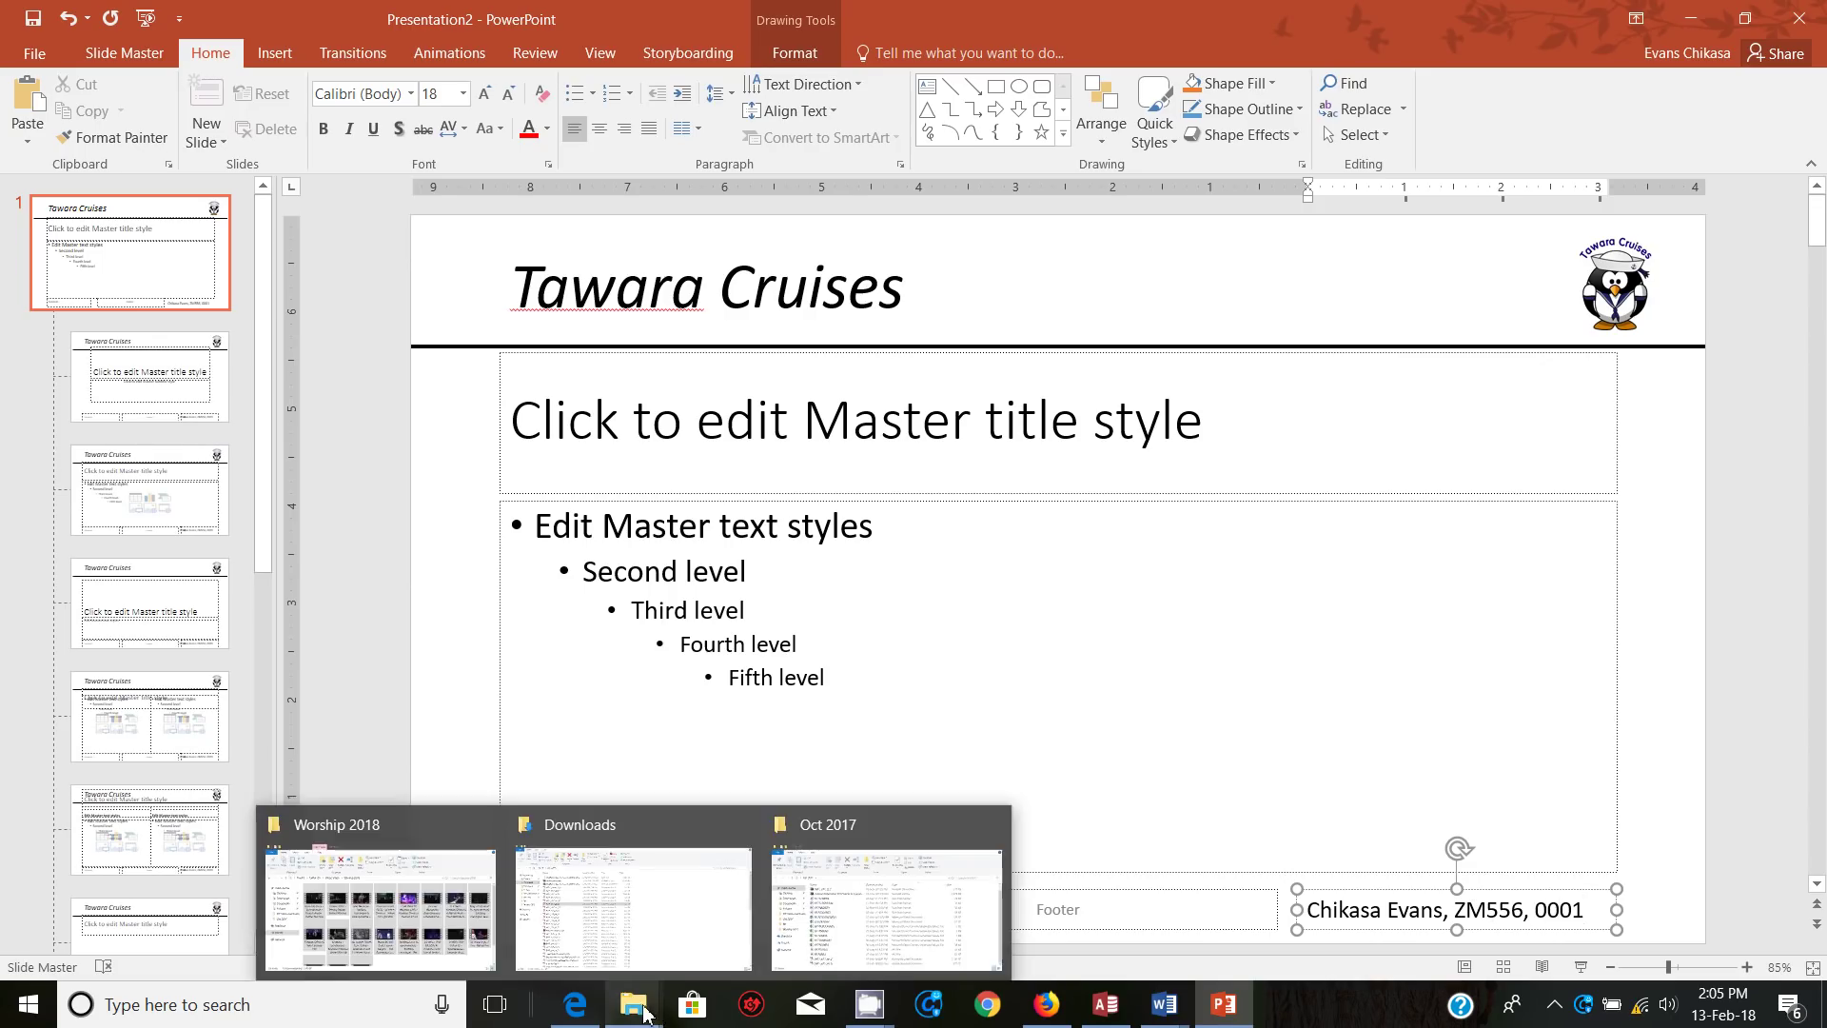
Step: Highlight the bottom-left slide-number requirement in the question paper, then select the master's date placeholder
{"action": "left_click", "coordinate": [578, 1004]}
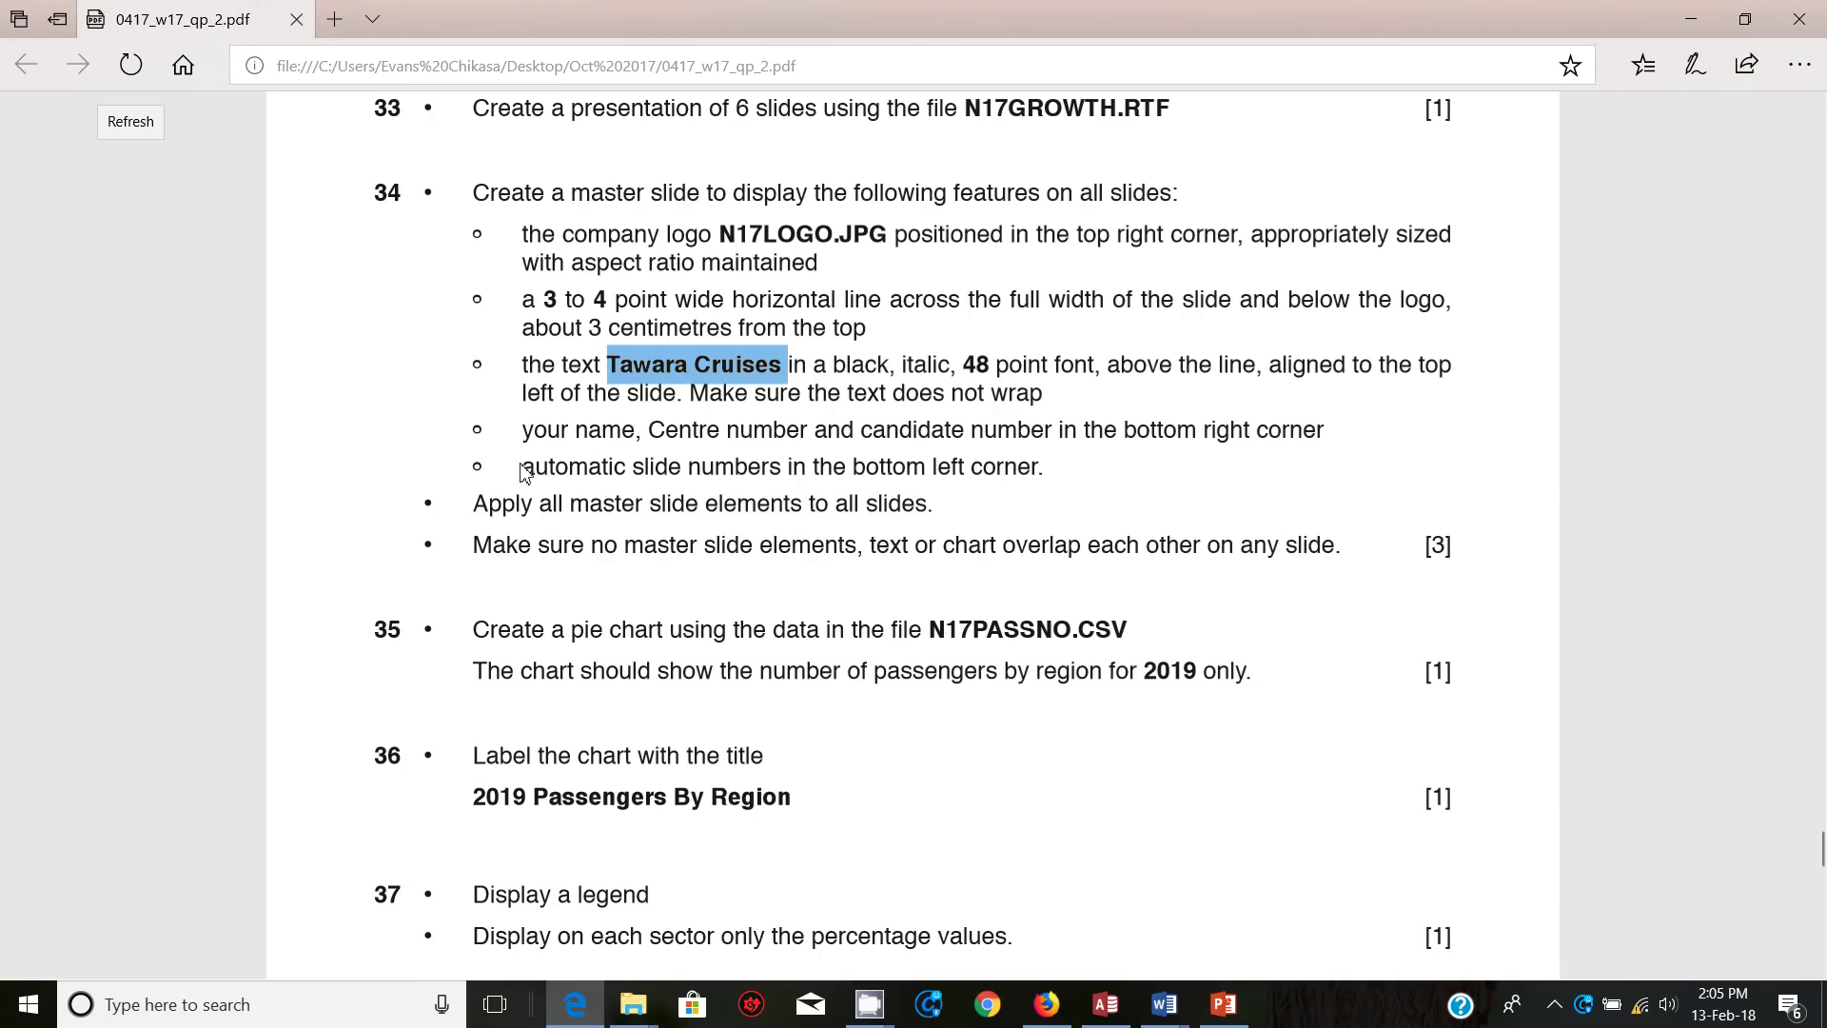
{"action": "left_click_drag", "start_coordinate": [523, 466], "coordinate": [1016, 472]}
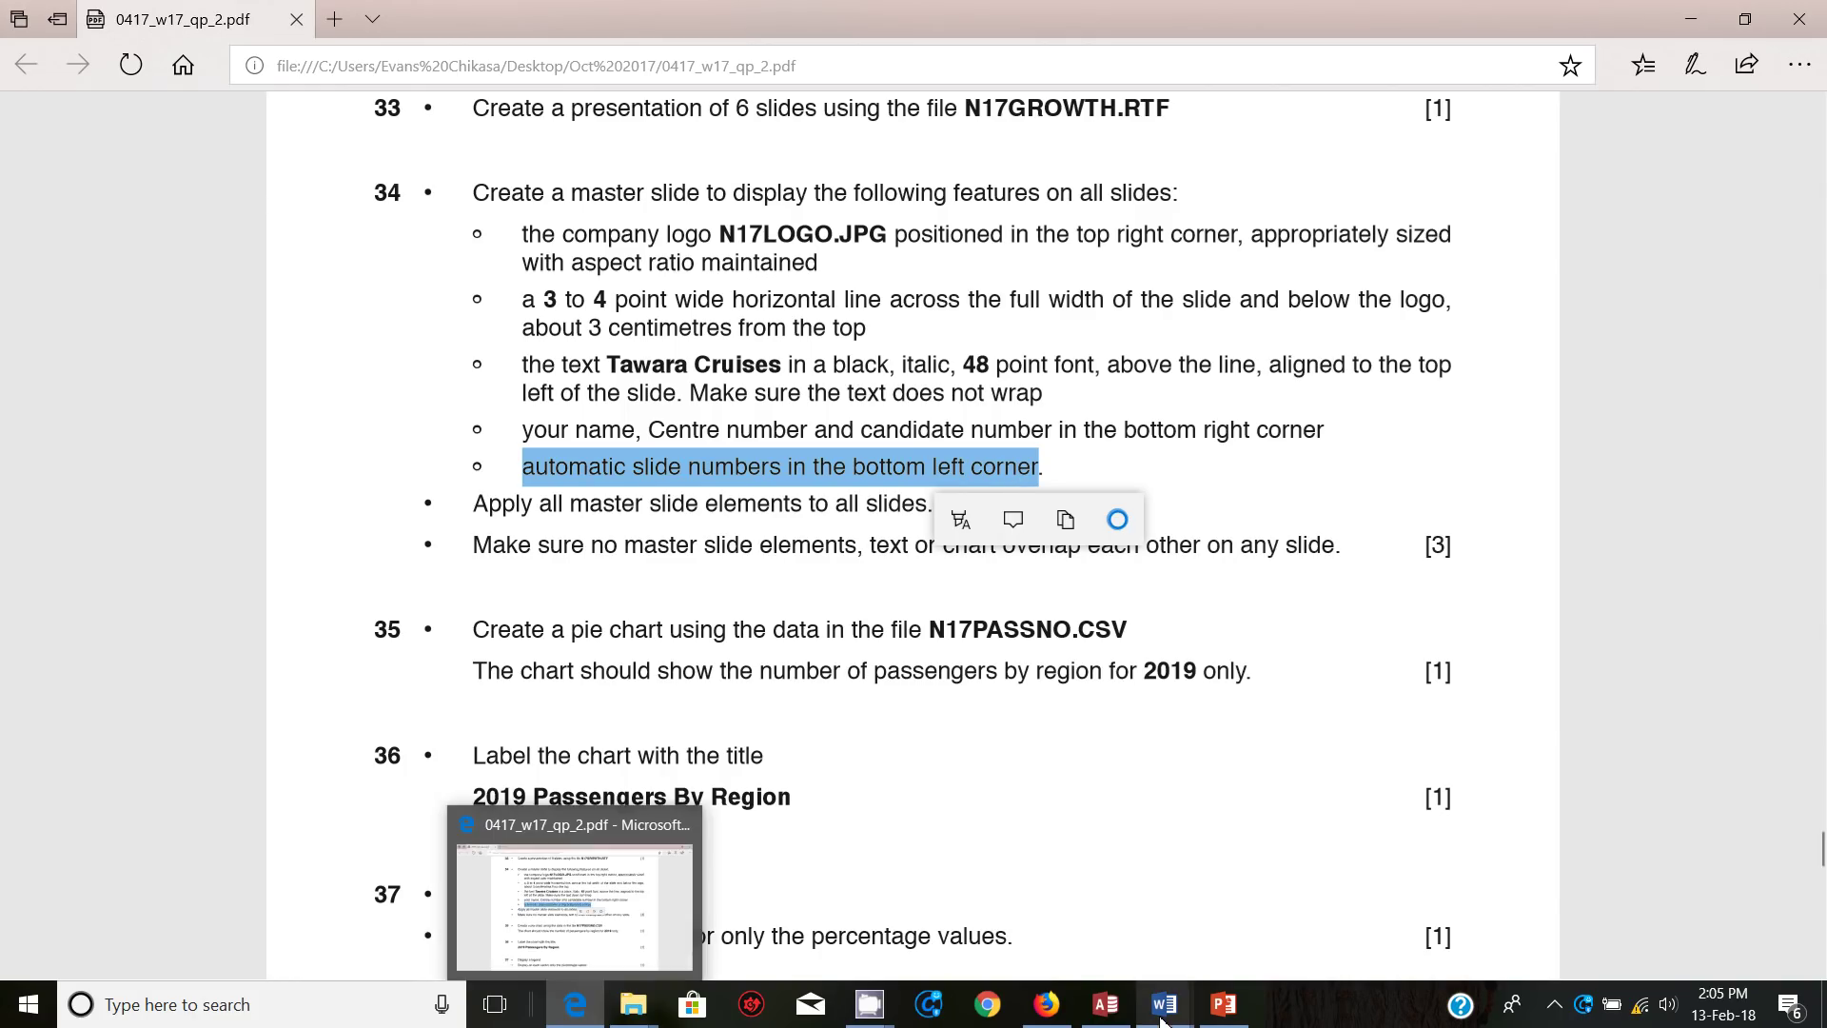
{"action": "left_click", "coordinate": [1233, 1013]}
{"action": "left_click", "coordinate": [656, 891]}
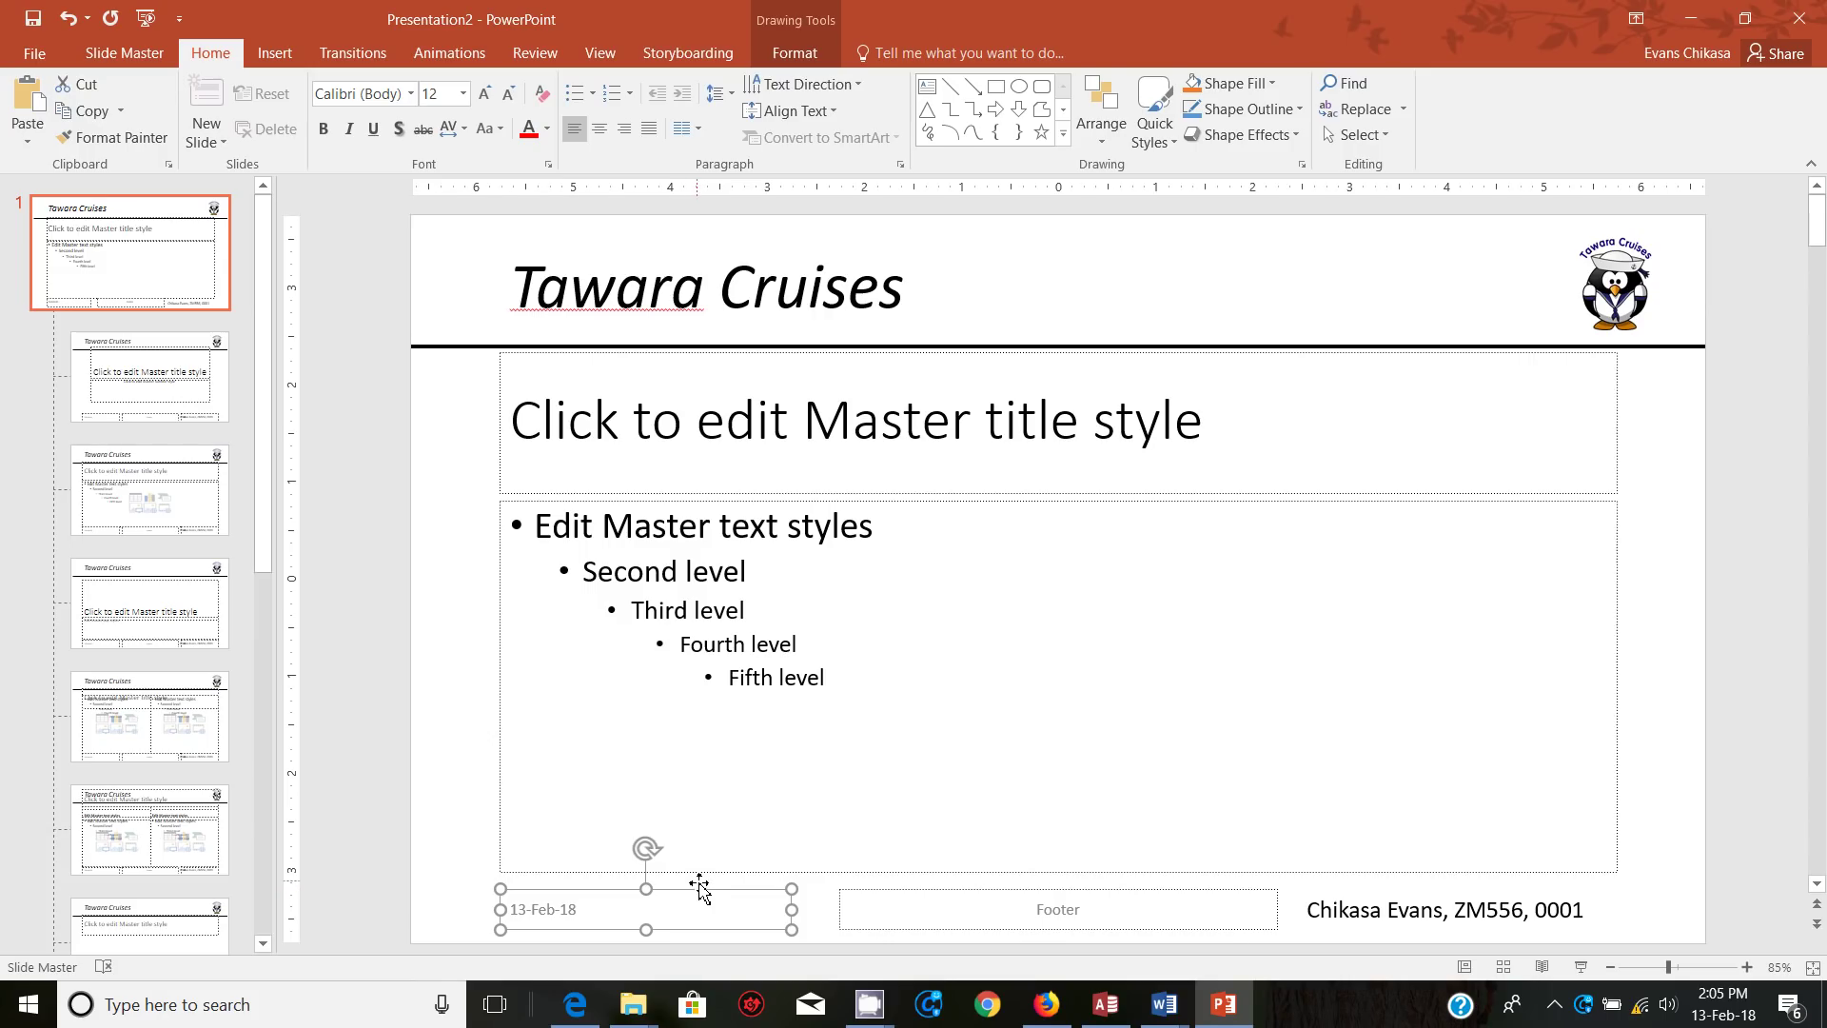
Step: Replace the bottom-left date placeholder with an empty text box and open Header and Footer settings
{"action": "key", "text": "Delete"}
{"action": "left_click", "coordinate": [927, 86]}
{"action": "mouse_move", "coordinate": [500, 896]}
{"action": "left_mouse_down"}
{"action": "mouse_move", "coordinate": [746, 937]}
{"action": "mouse_move", "coordinate": [677, 897]}
{"action": "left_mouse_up"}
{"action": "left_click", "coordinate": [677, 898]}
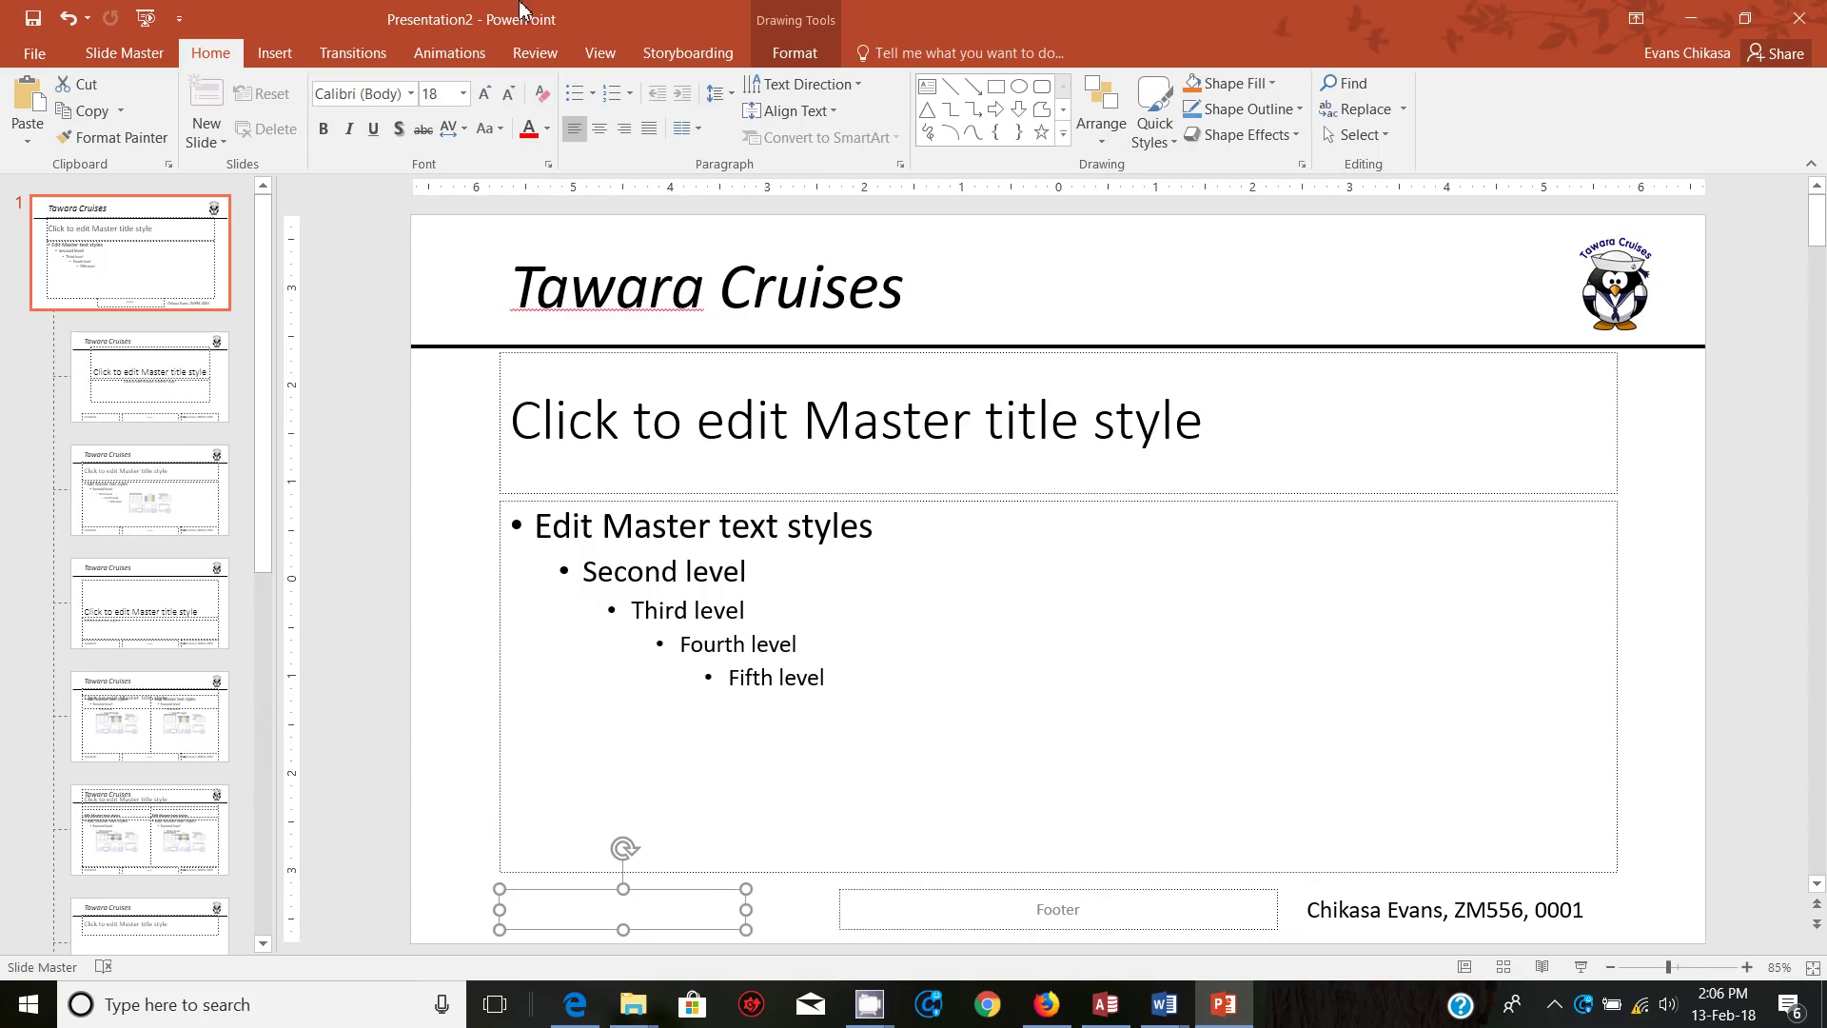
{"action": "left_click", "coordinate": [275, 59]}
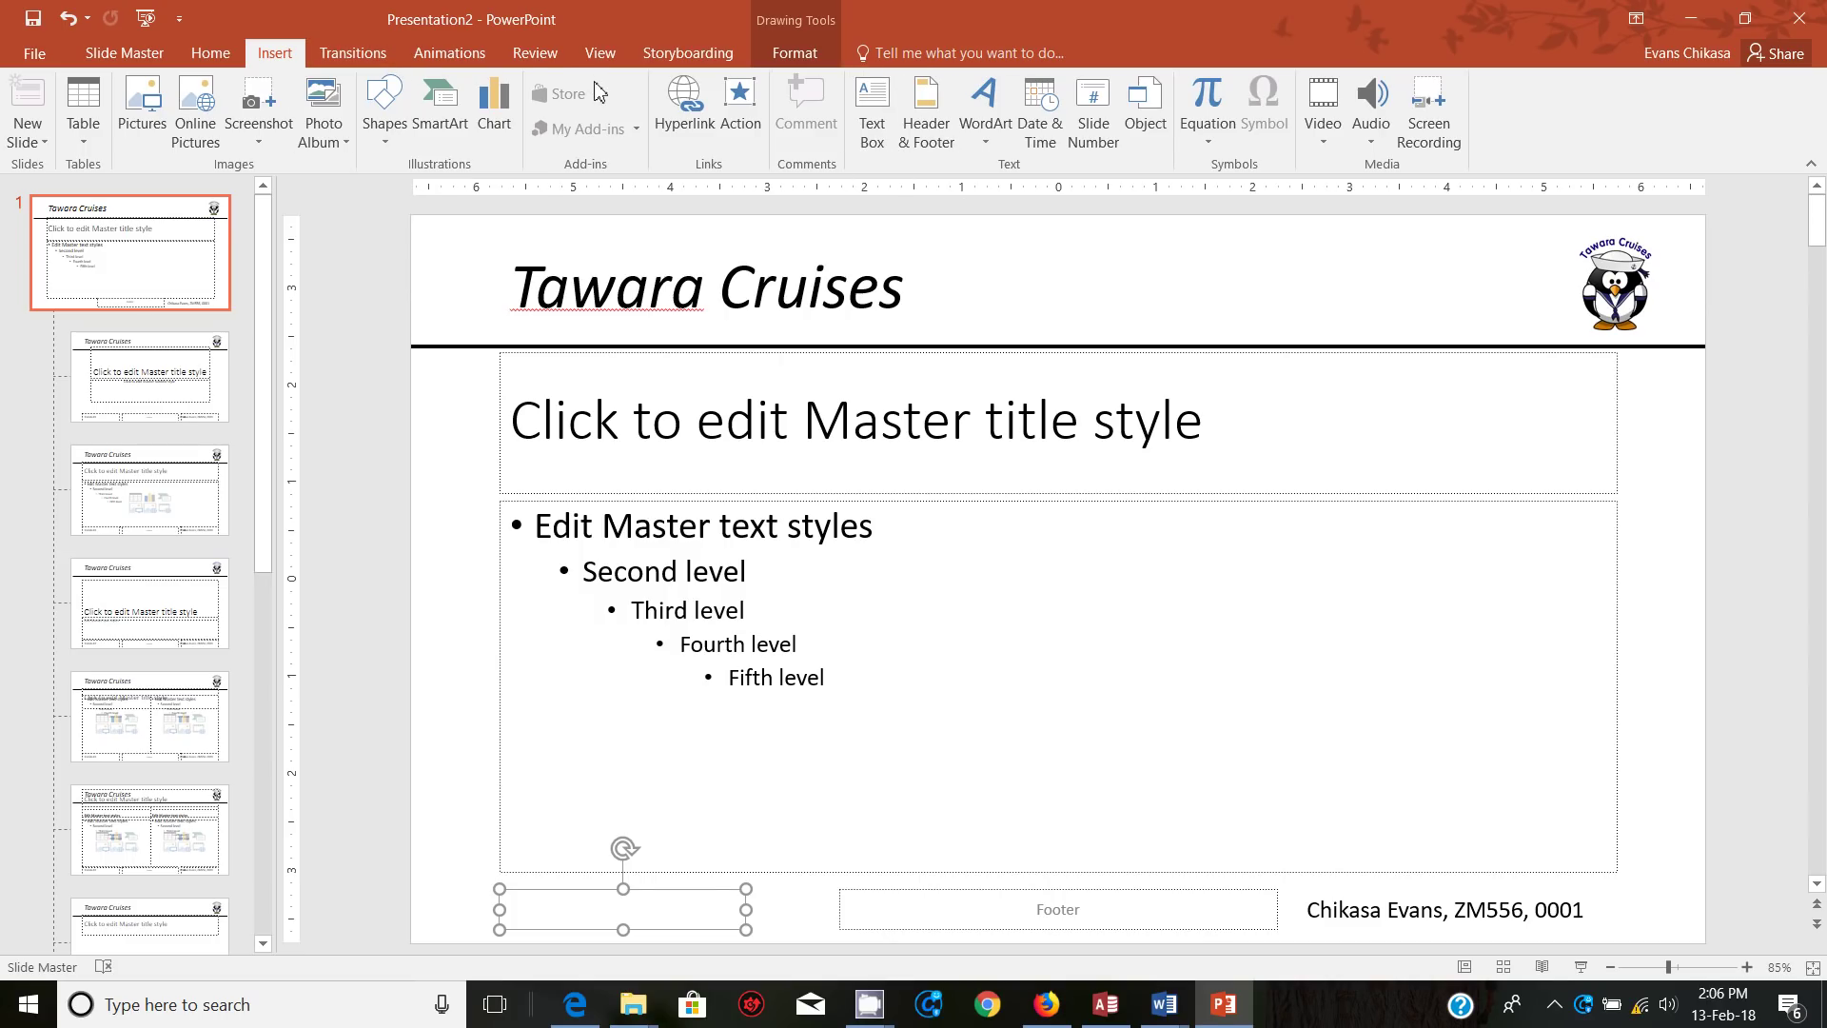
{"action": "left_click", "coordinate": [1110, 130]}
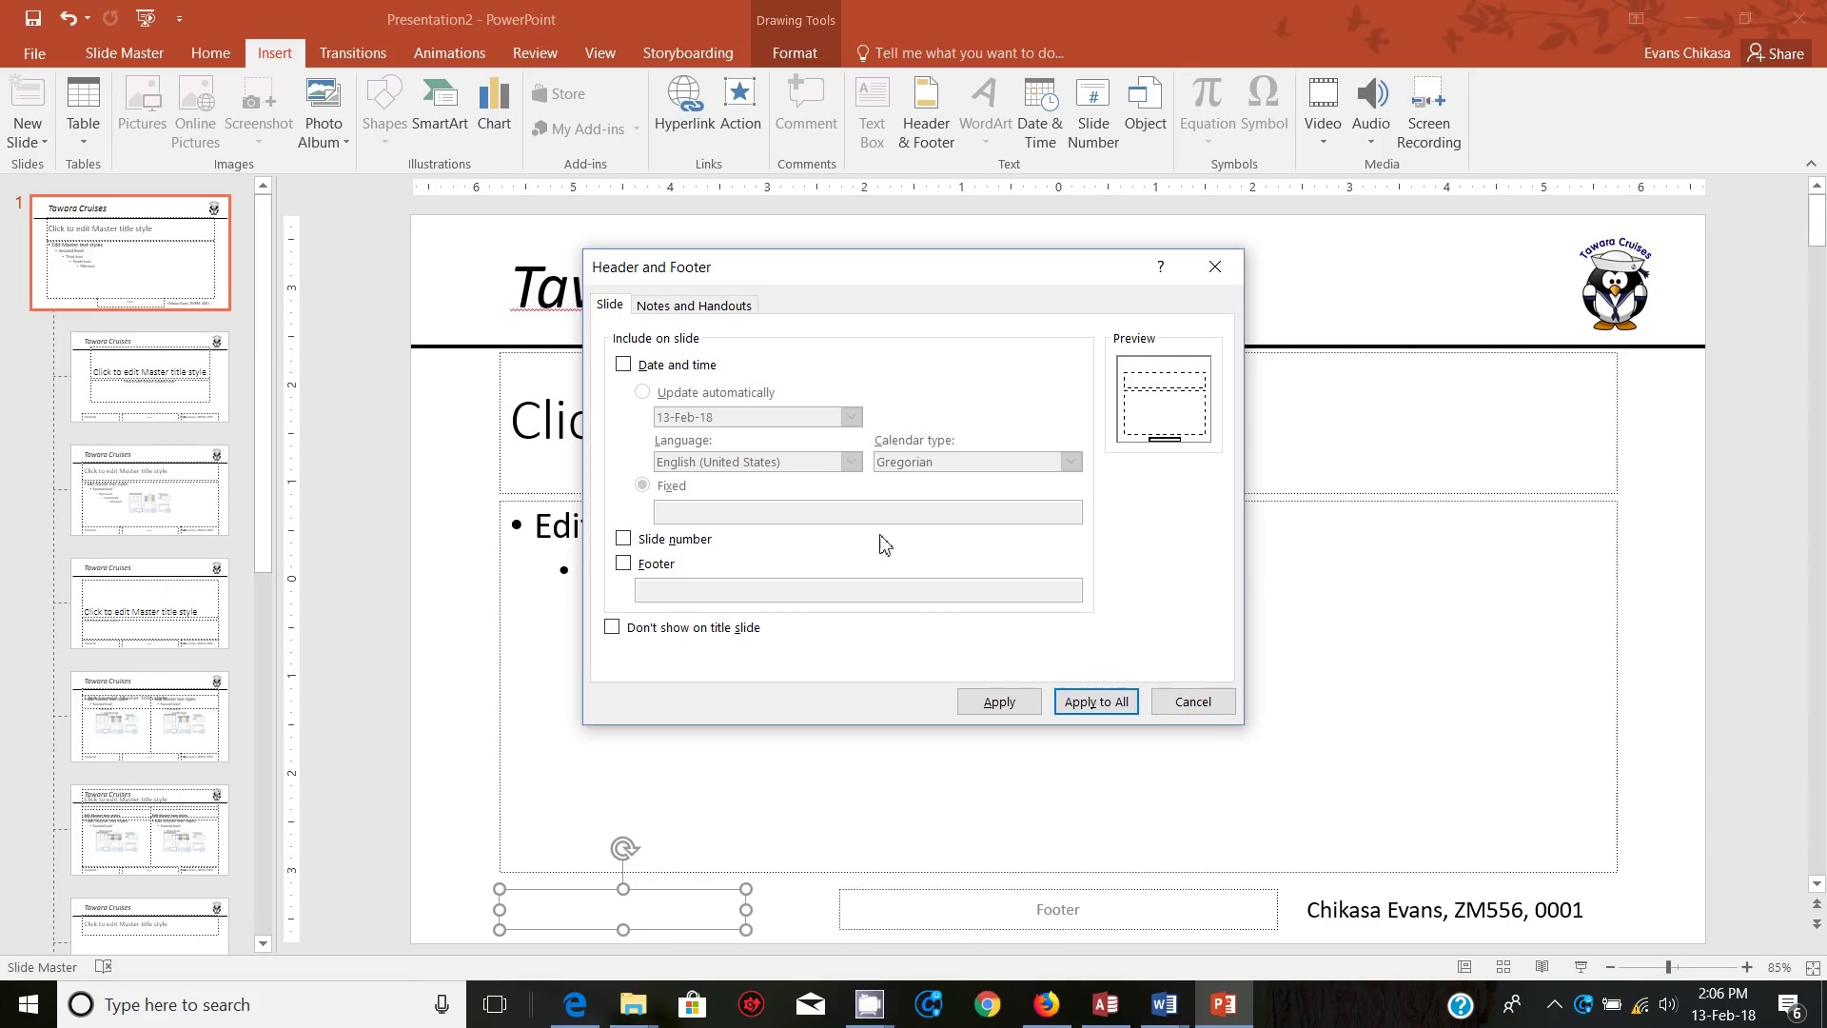
Step: Cancel the Header and Footer dialog unchanged, then browse the ribbon tabs back to Insert
{"action": "left_click", "coordinate": [1193, 703]}
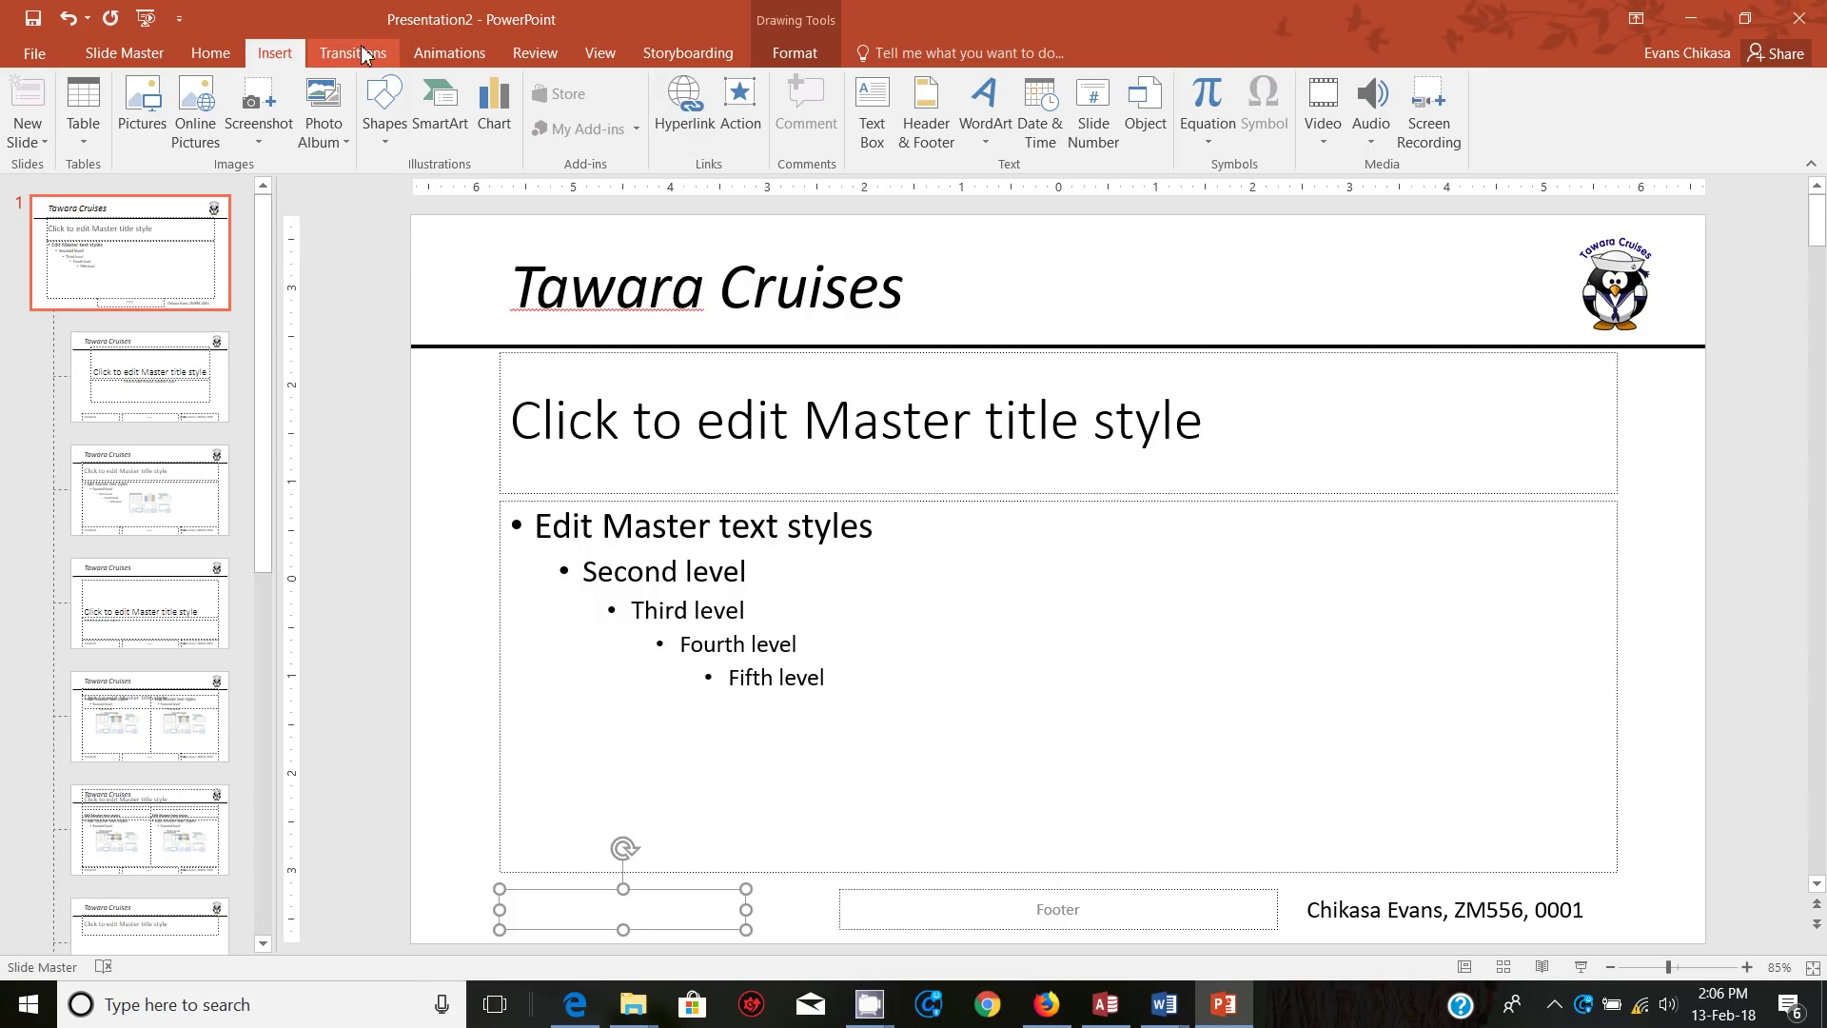
{"action": "left_click", "coordinate": [220, 55]}
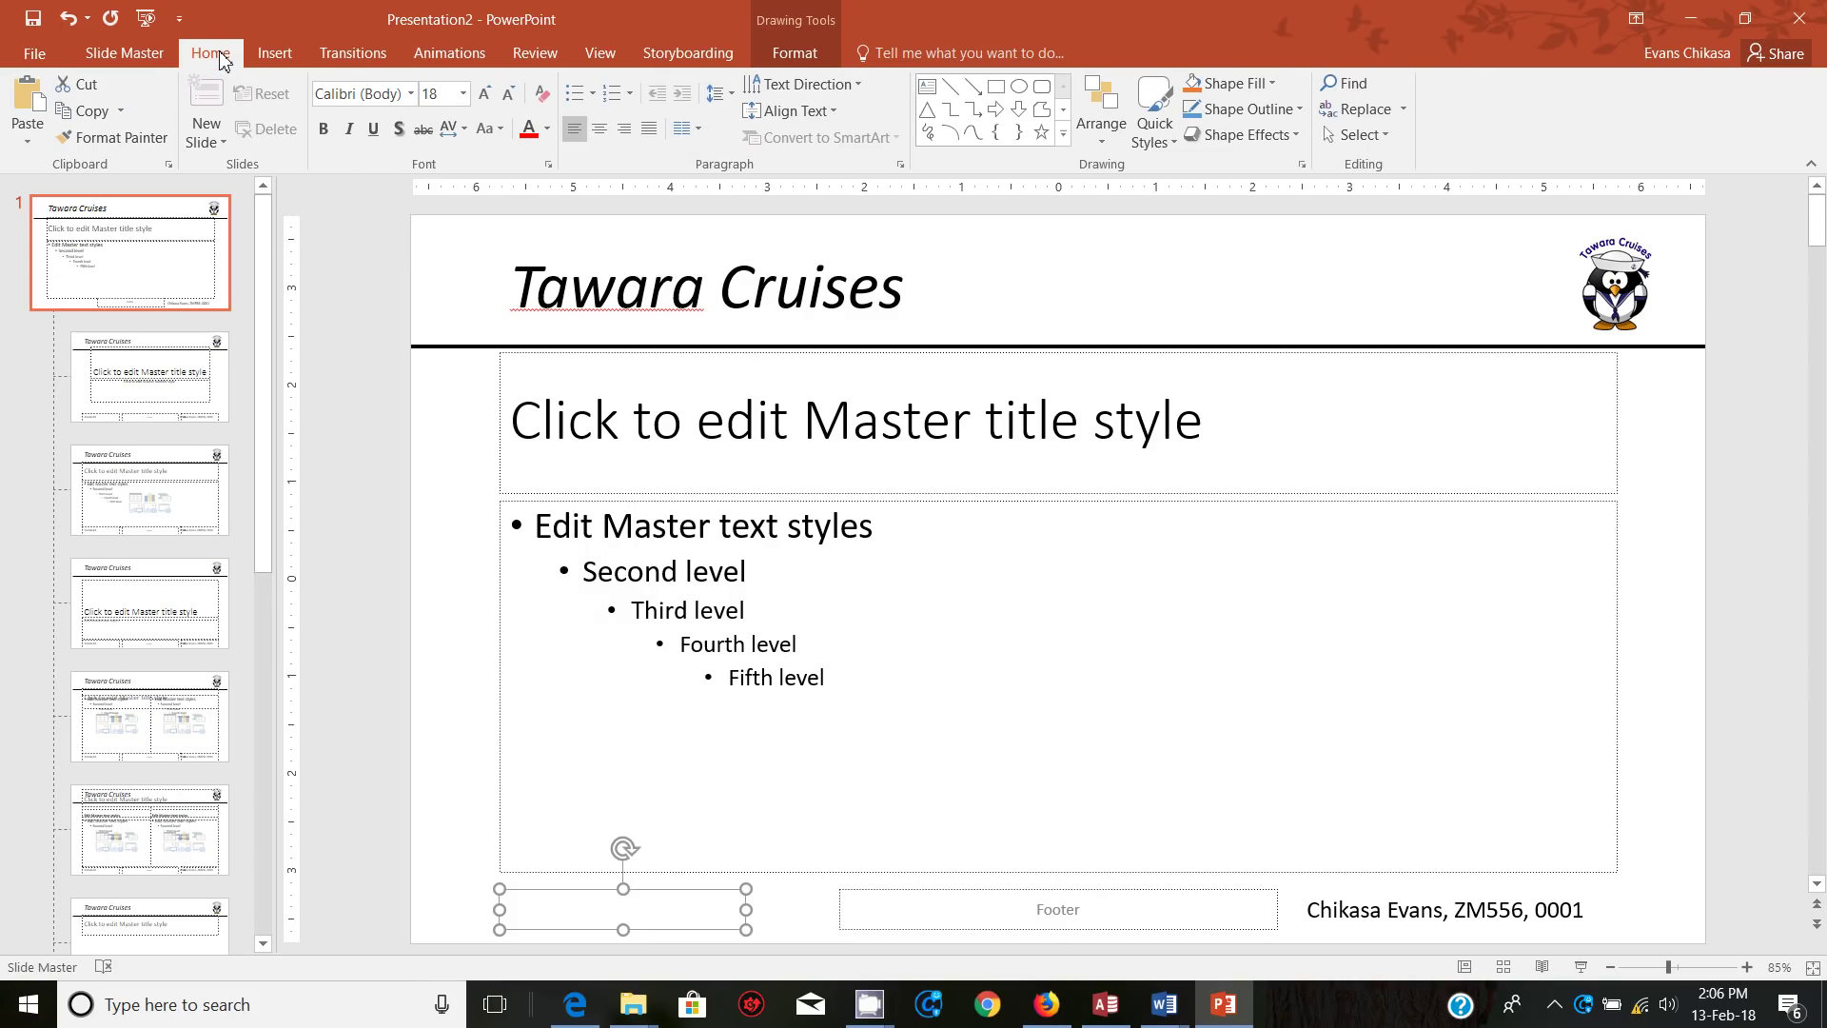
{"action": "left_click", "coordinate": [275, 53]}
{"action": "left_click", "coordinate": [345, 53]}
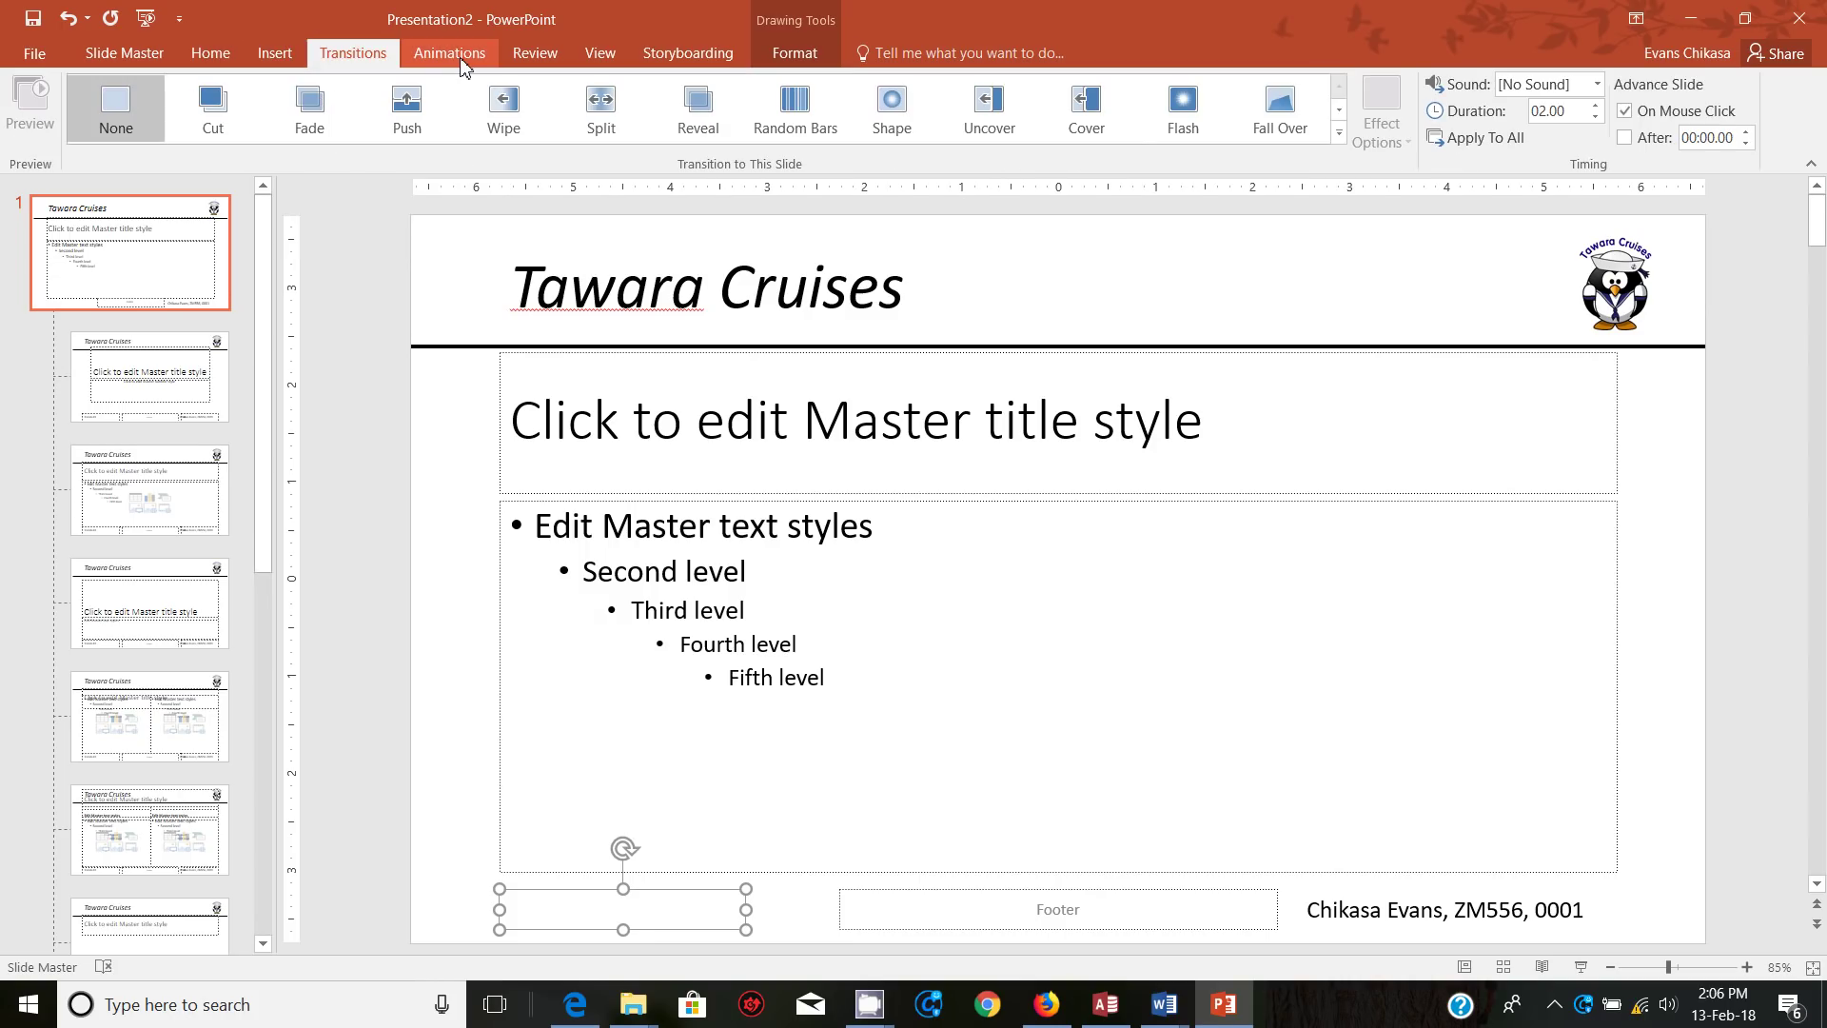
{"action": "left_click", "coordinate": [461, 57]}
{"action": "left_click", "coordinate": [535, 55]}
{"action": "left_click", "coordinate": [613, 54]}
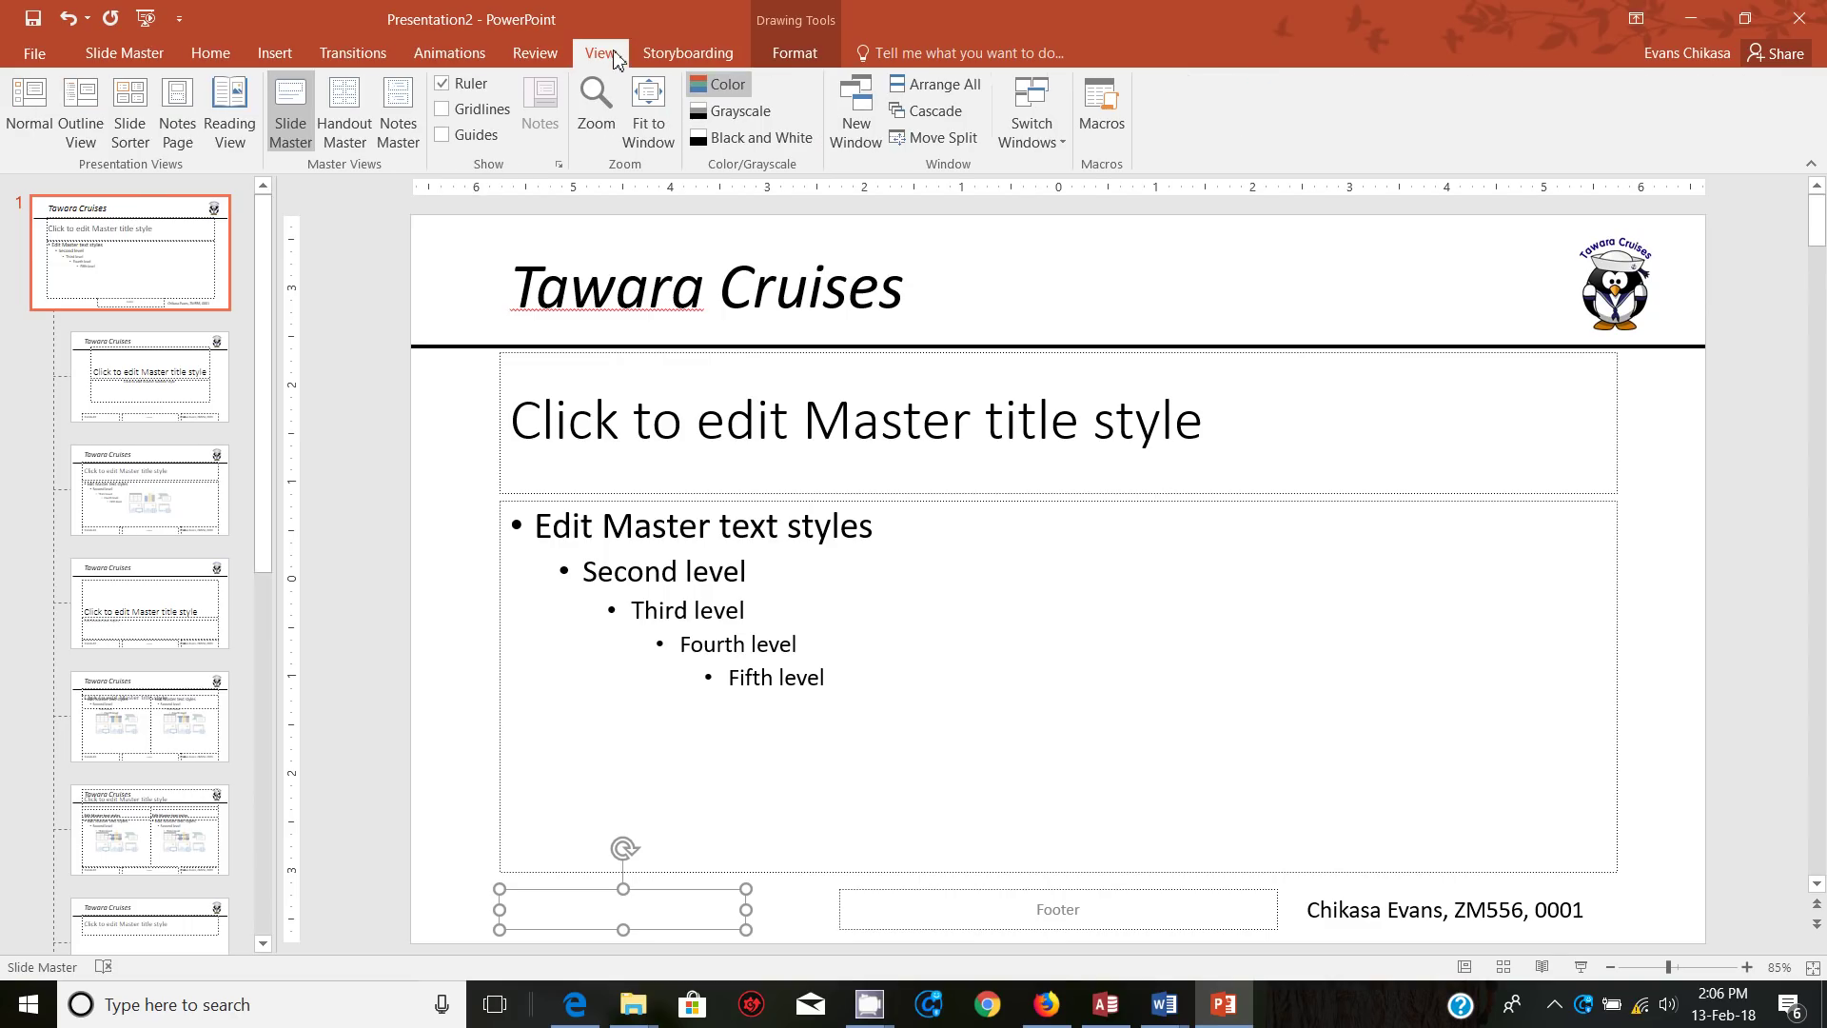
{"action": "left_click", "coordinate": [680, 53]}
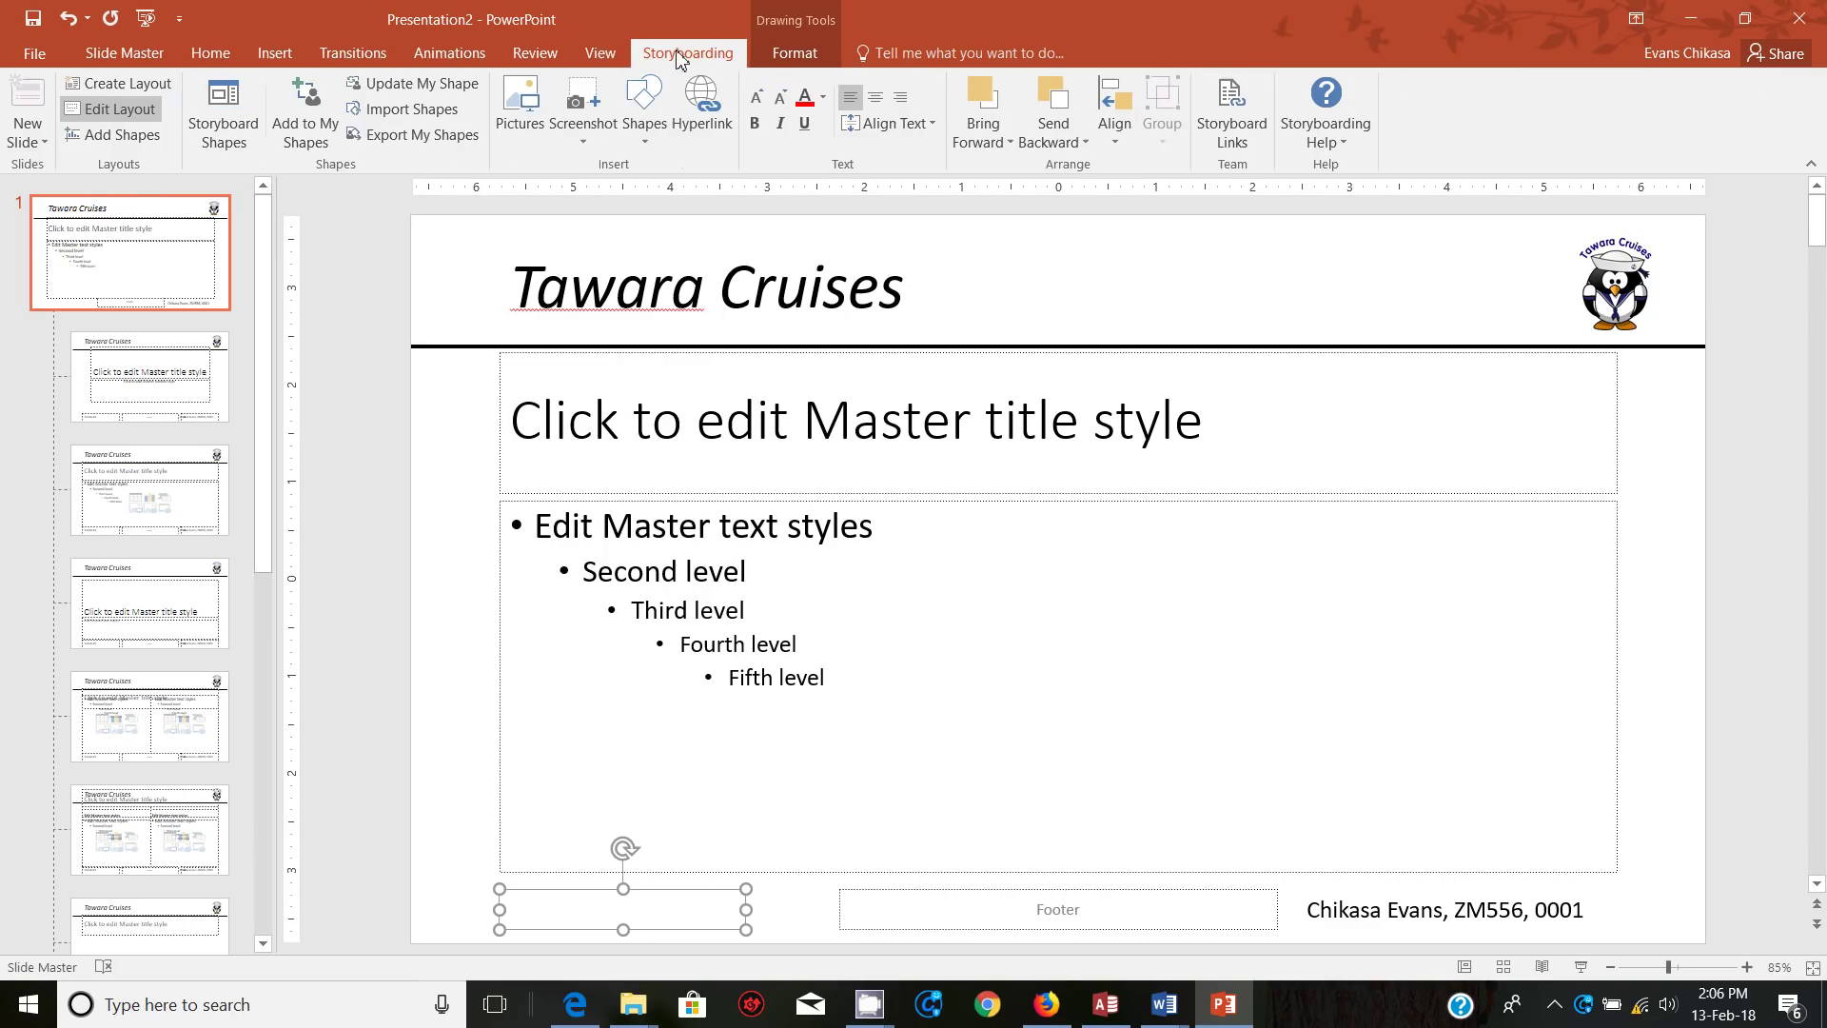
{"action": "left_click", "coordinate": [804, 53]}
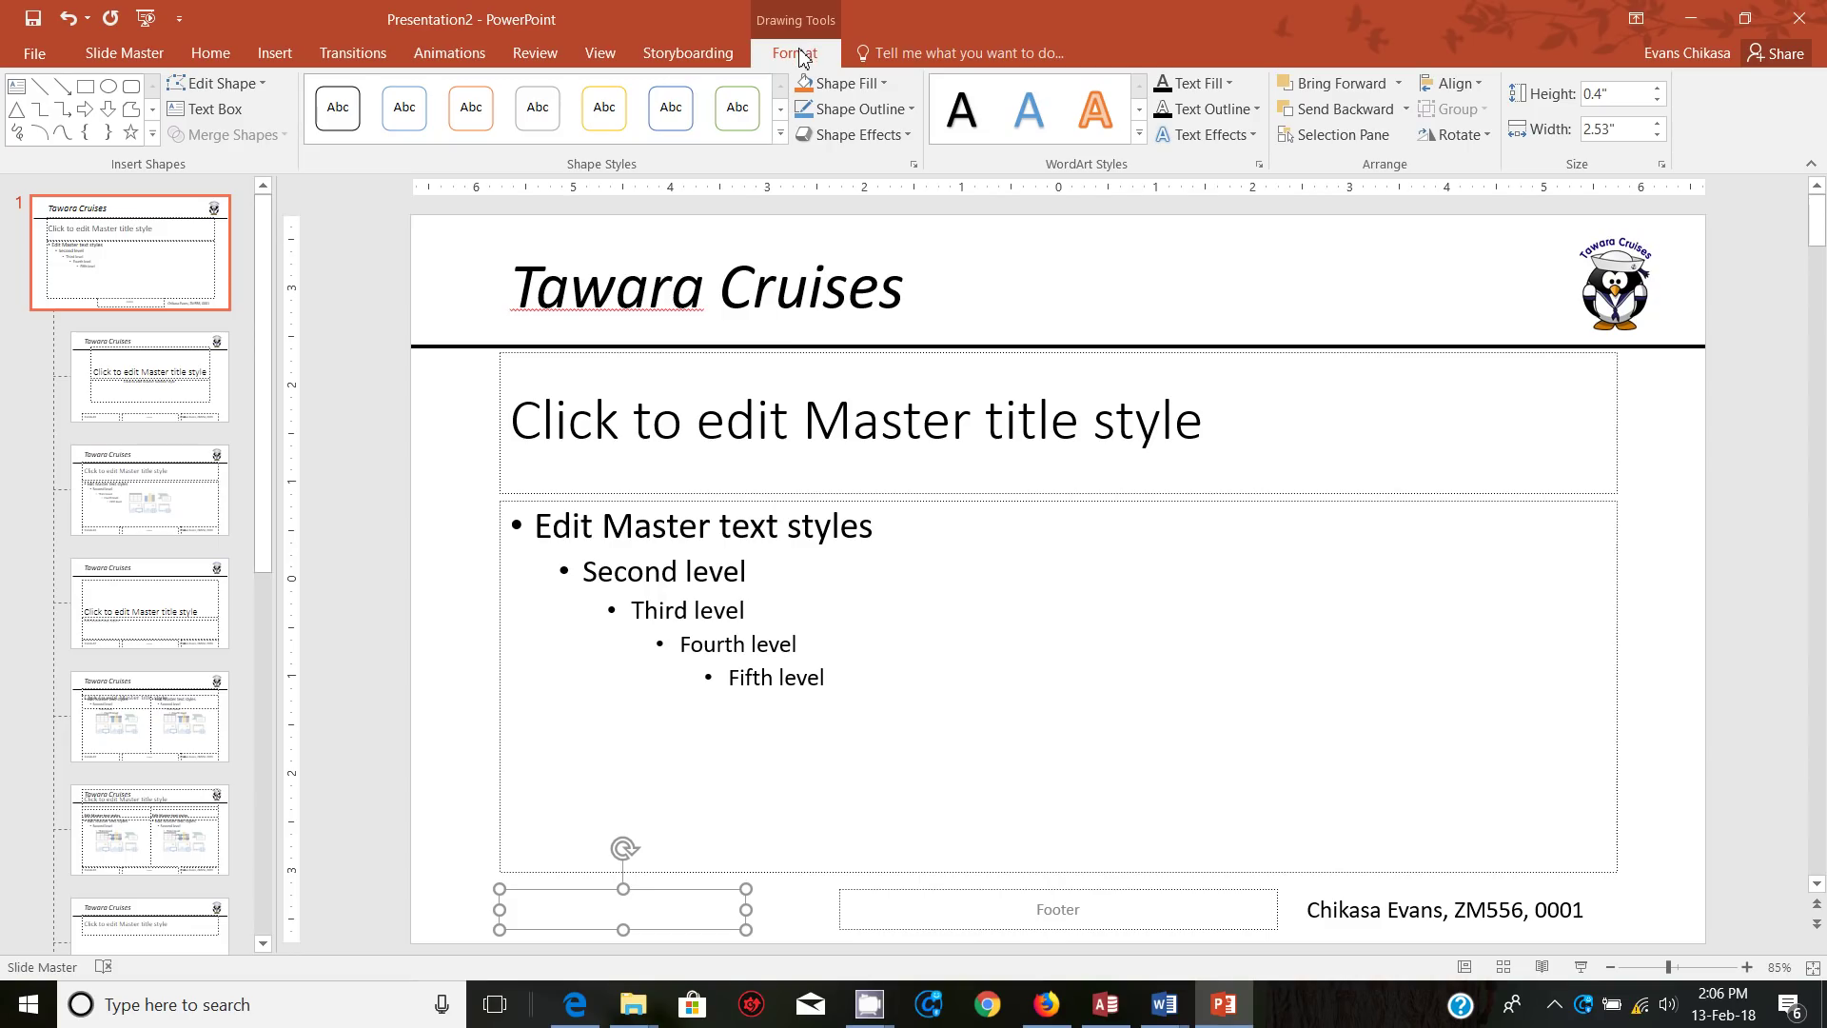
{"action": "left_click", "coordinate": [280, 51]}
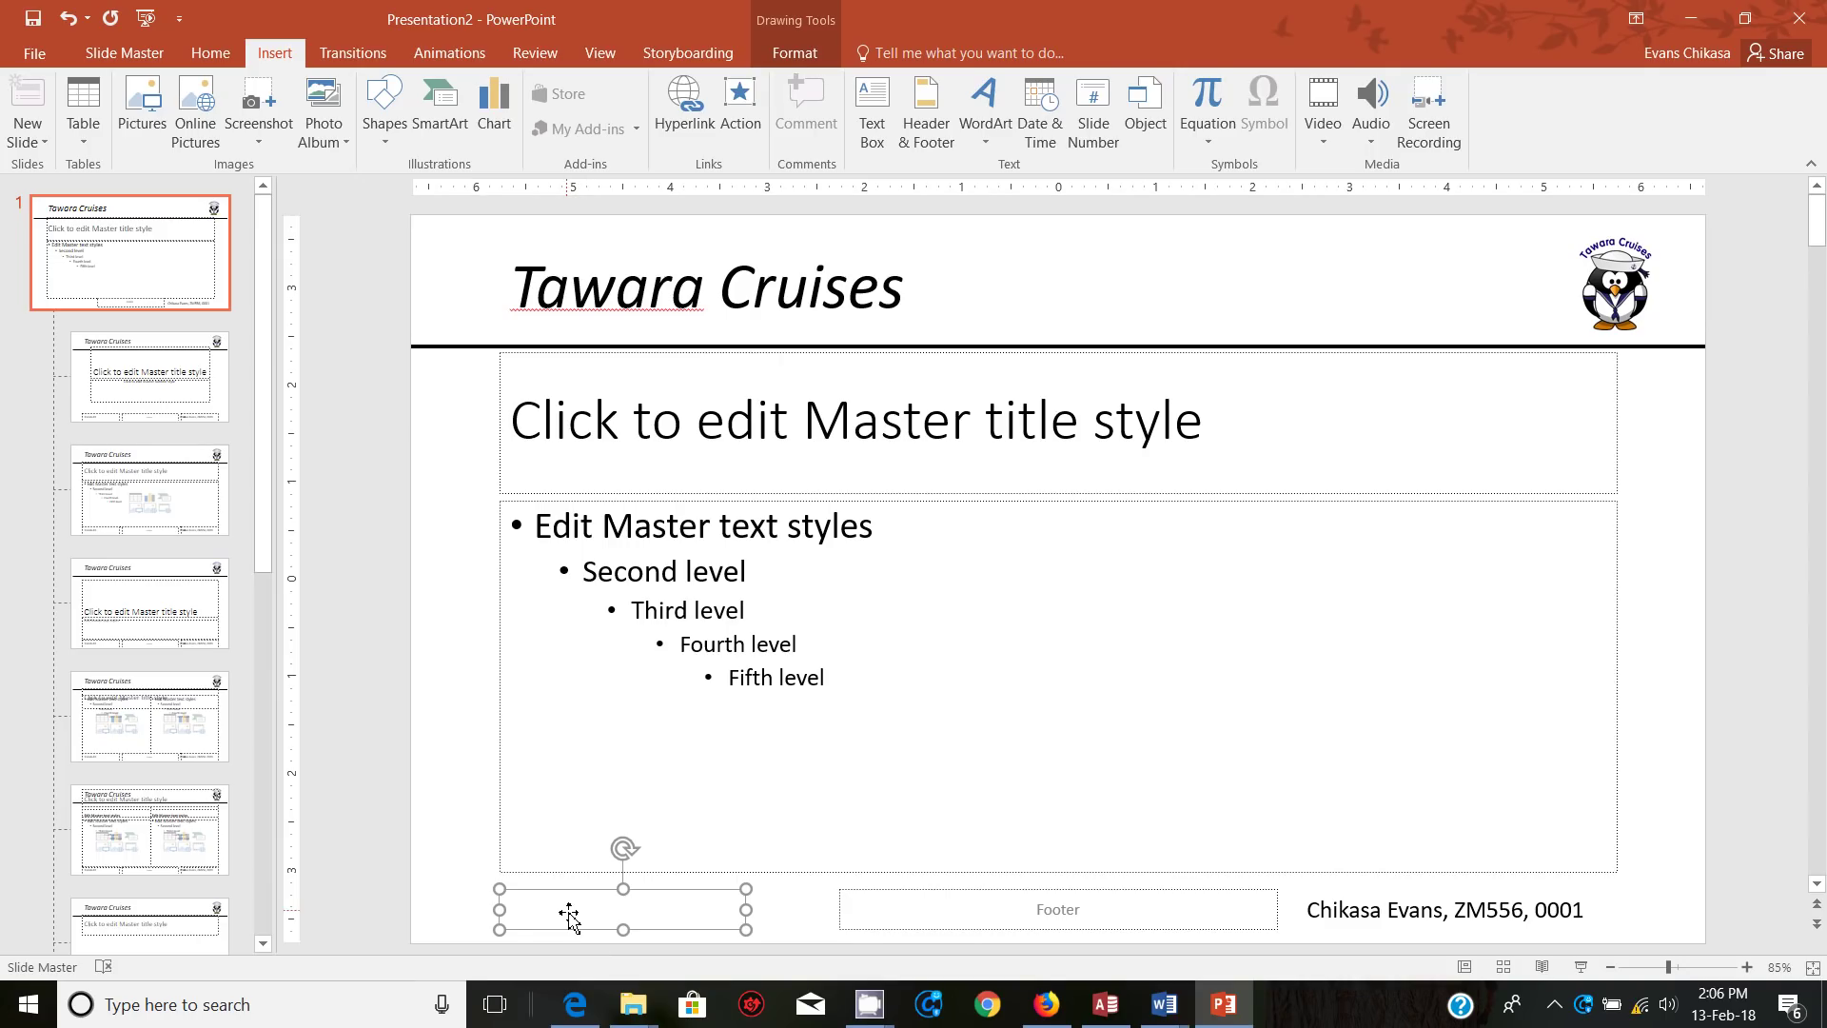
Step: Clear the stray '<' from the bottom-left text box and insert an automatic slide number
{"action": "type", "text": "<"}
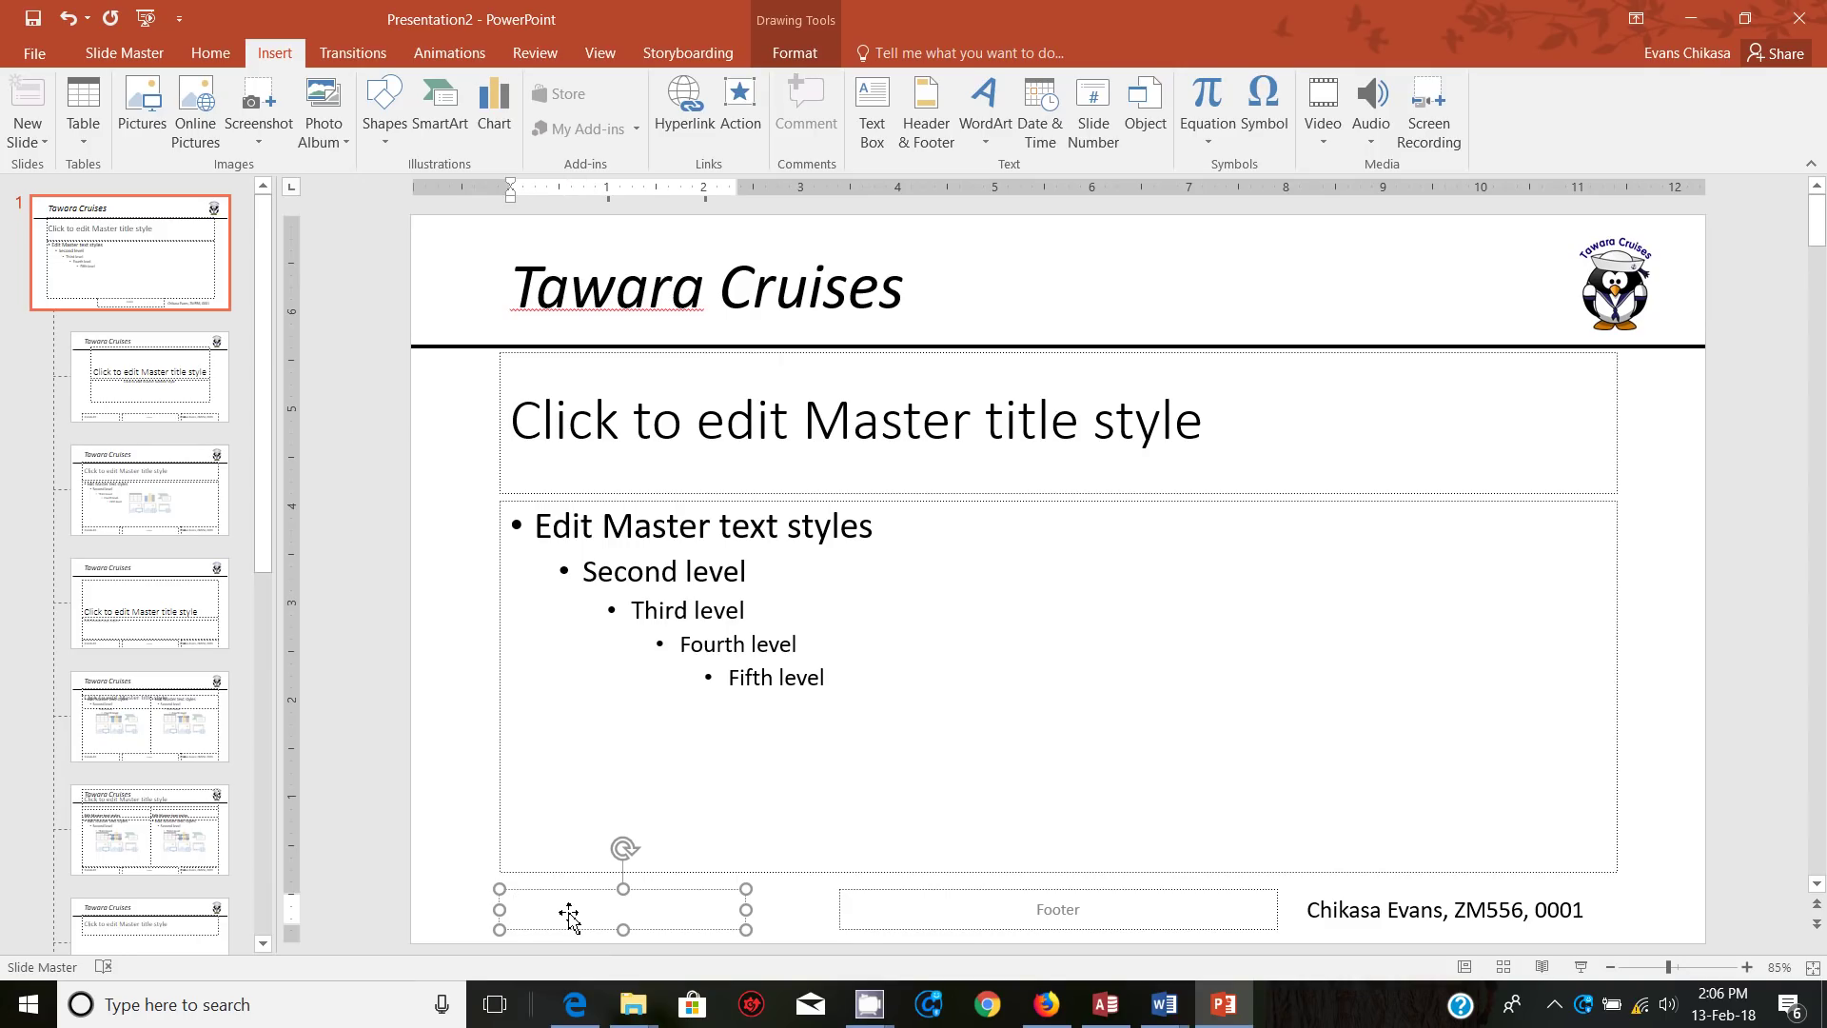
{"action": "key", "text": "BackSpace"}
{"action": "left_click", "coordinate": [1095, 134]}
{"action": "left_click", "coordinate": [476, 823]}
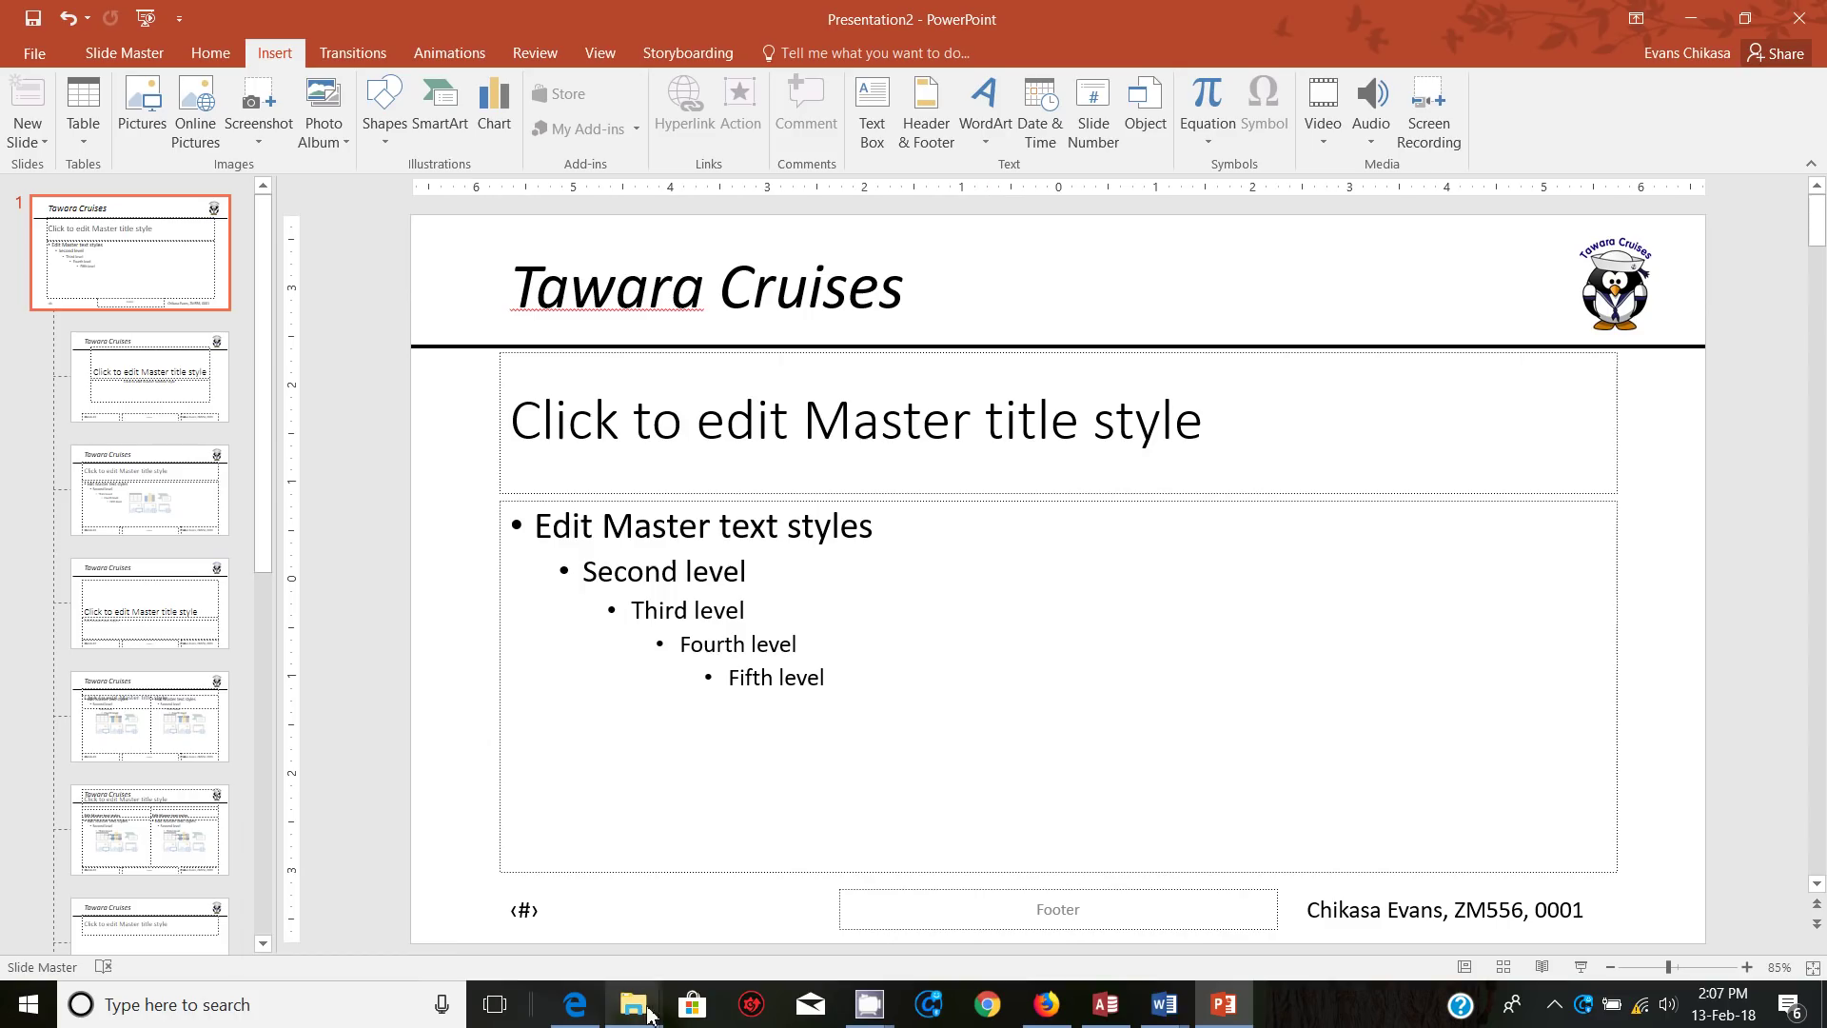
{"action": "mouse_move", "coordinate": [636, 1013]}
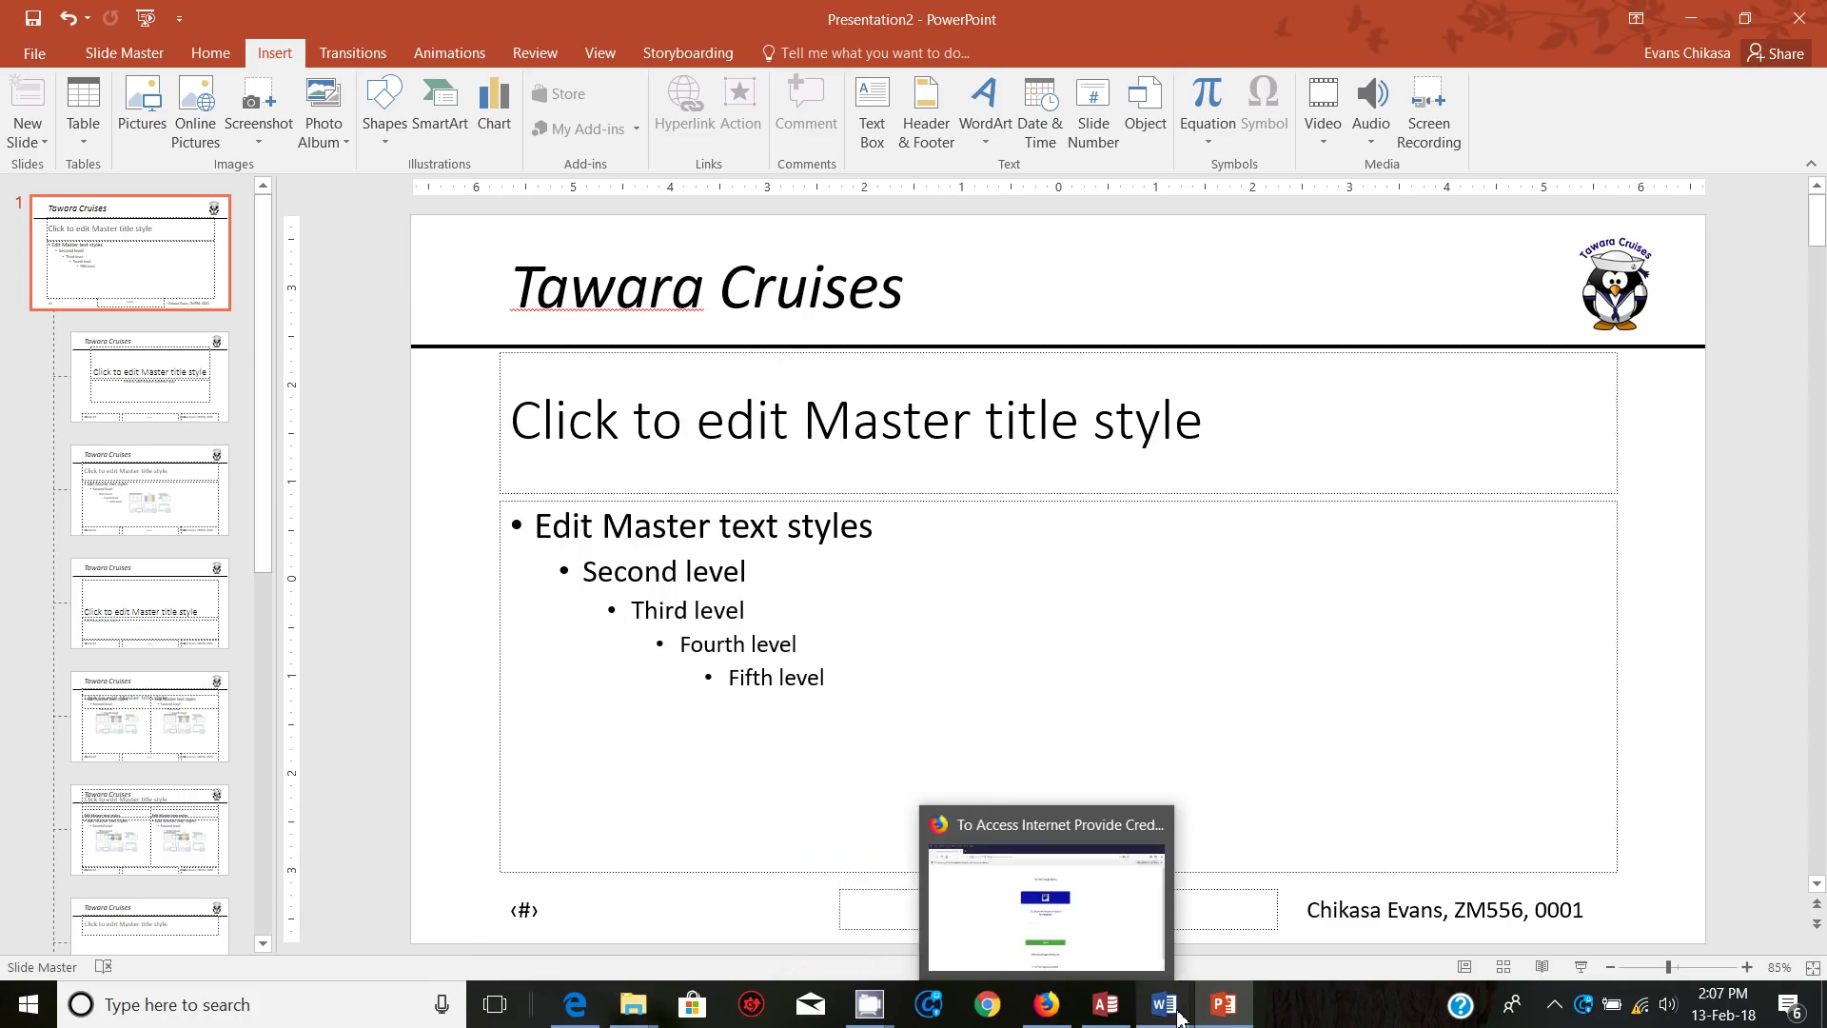
{"action": "left_click", "coordinate": [1225, 1005]}
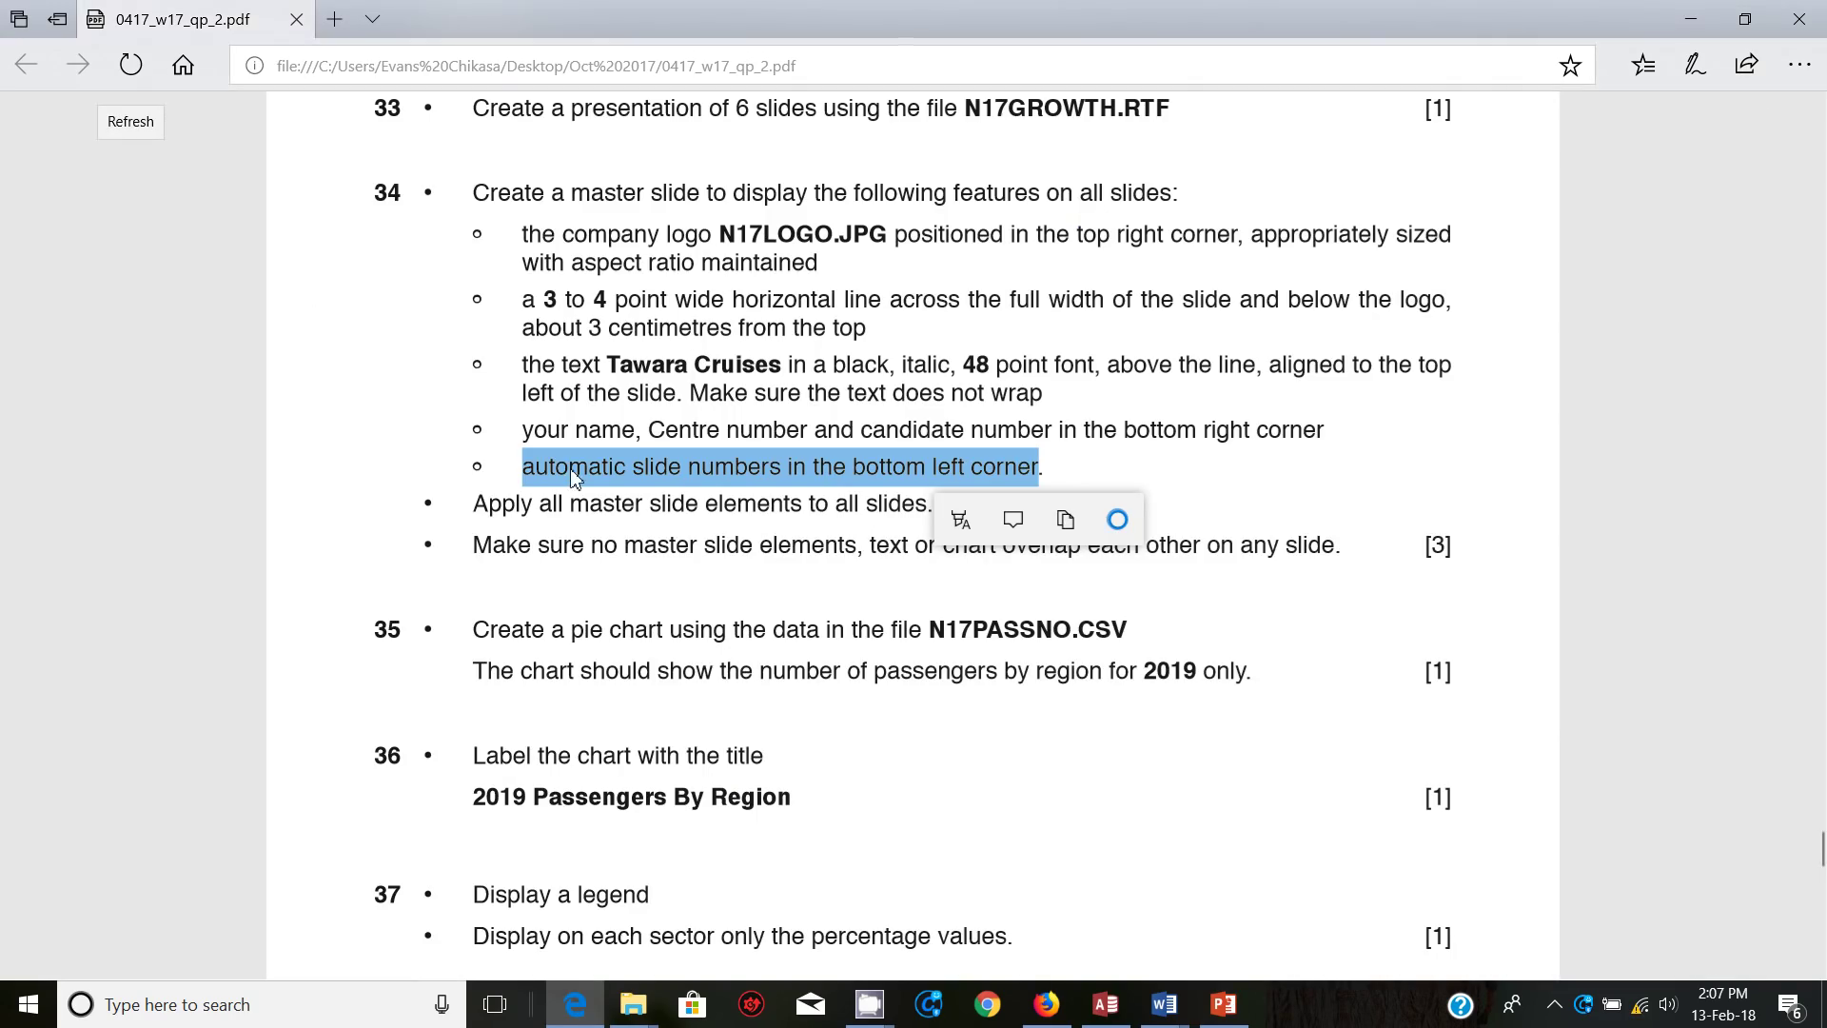
{"action": "left_click", "coordinate": [552, 556]}
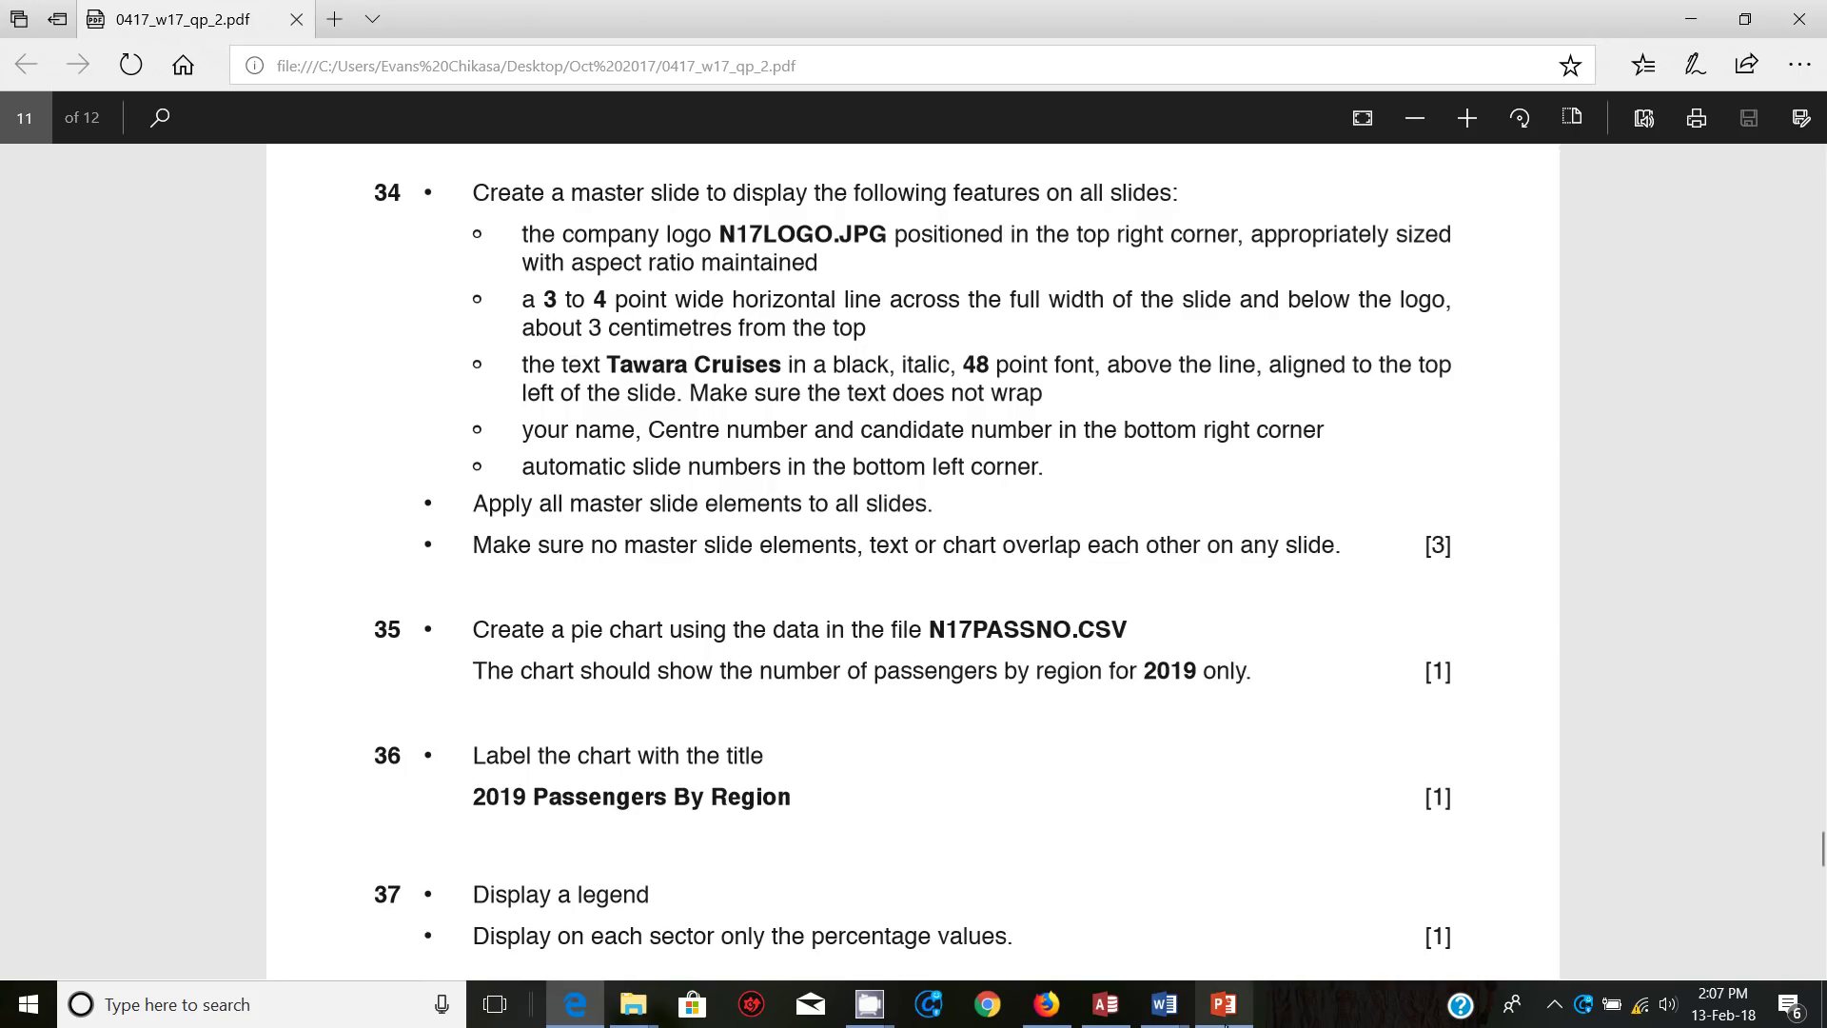
{"action": "left_click", "coordinate": [1224, 1005]}
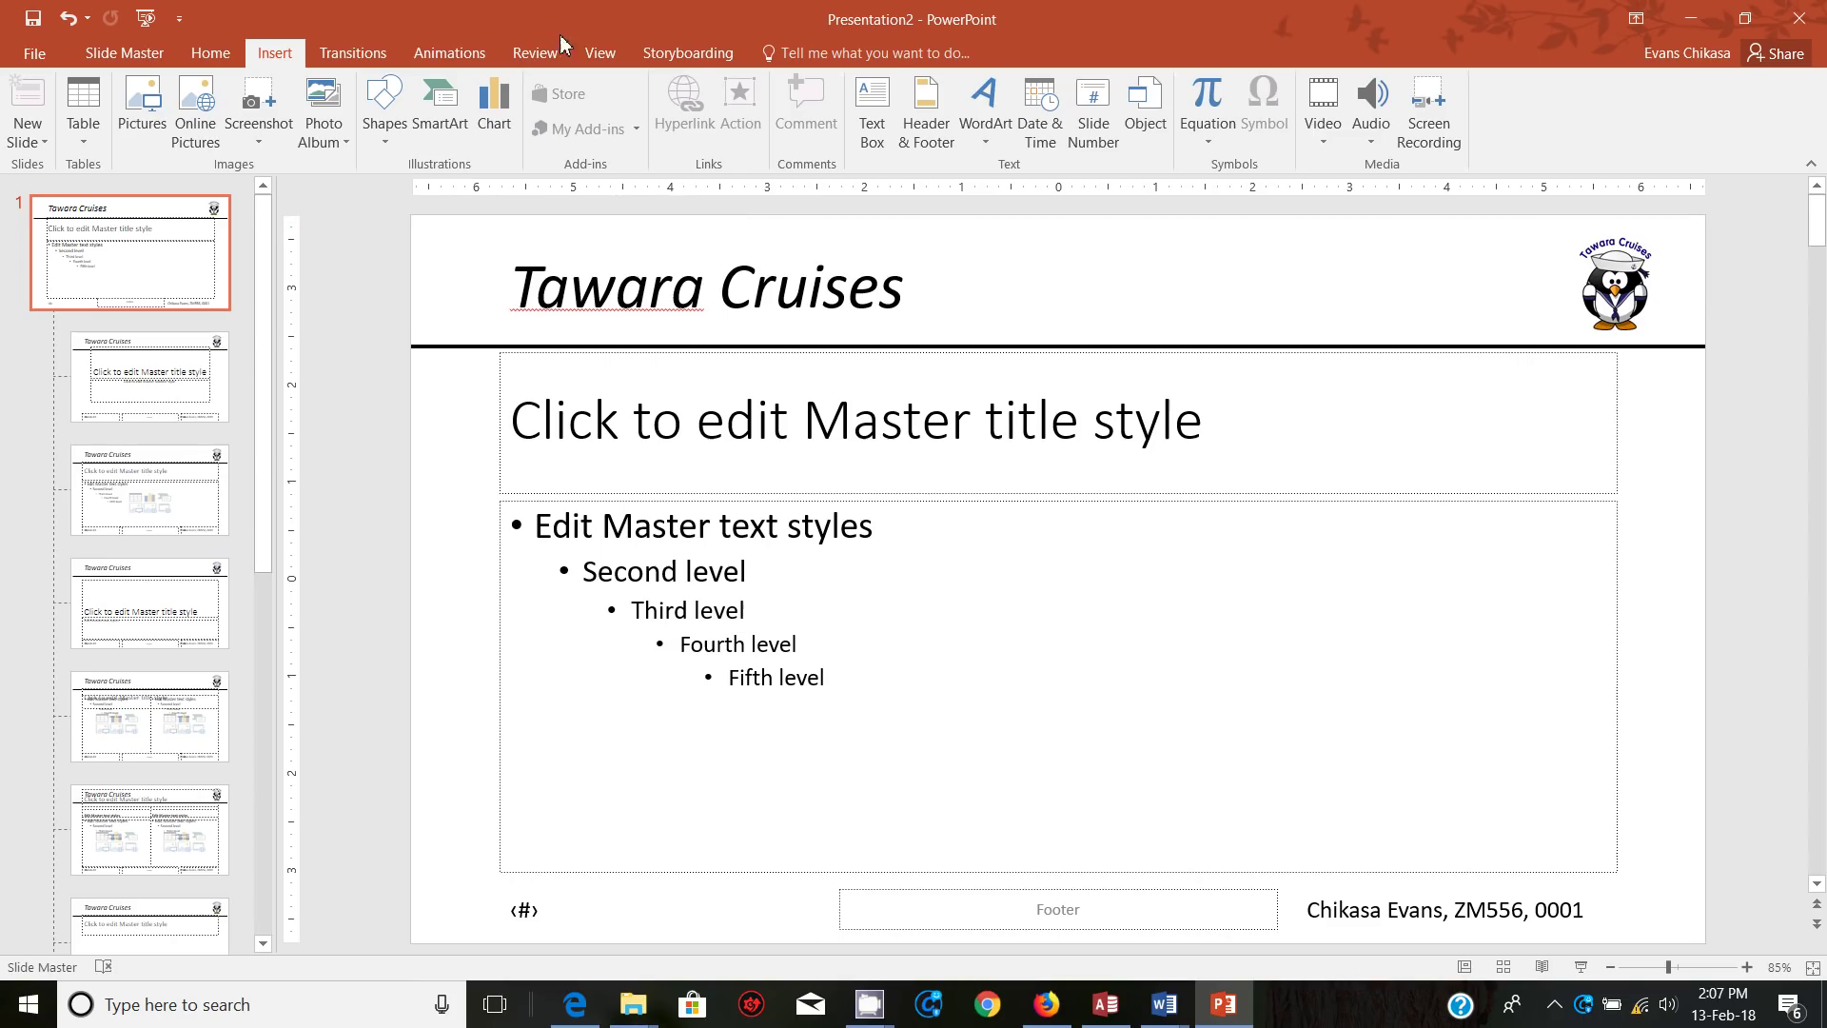
Step: Return to Normal view, review the slides, and select slide 2, Positive Worldwide Trends
{"action": "left_click", "coordinate": [601, 53]}
{"action": "left_click", "coordinate": [19, 128]}
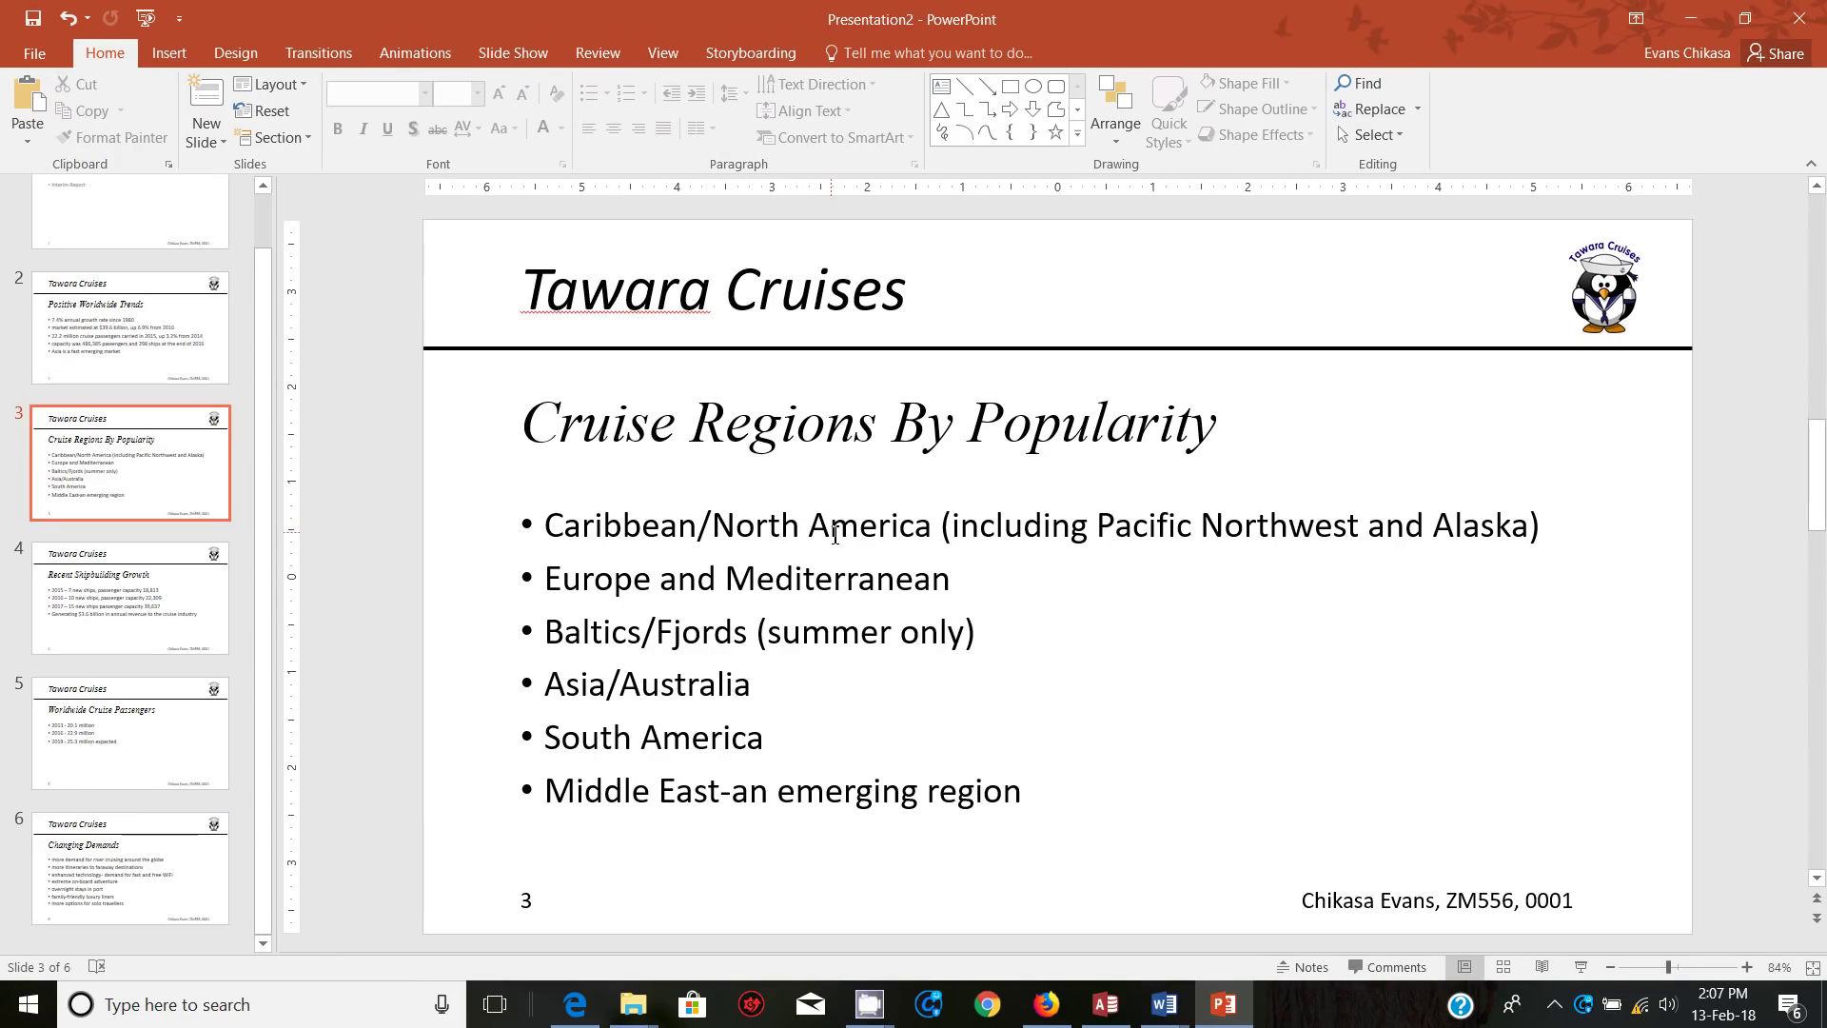
{"action": "scroll", "coordinate": [836, 535], "scroll_direction": "down", "scroll_amount": 3}
{"action": "scroll", "coordinate": [836, 535], "scroll_direction": "up", "scroll_amount": 5}
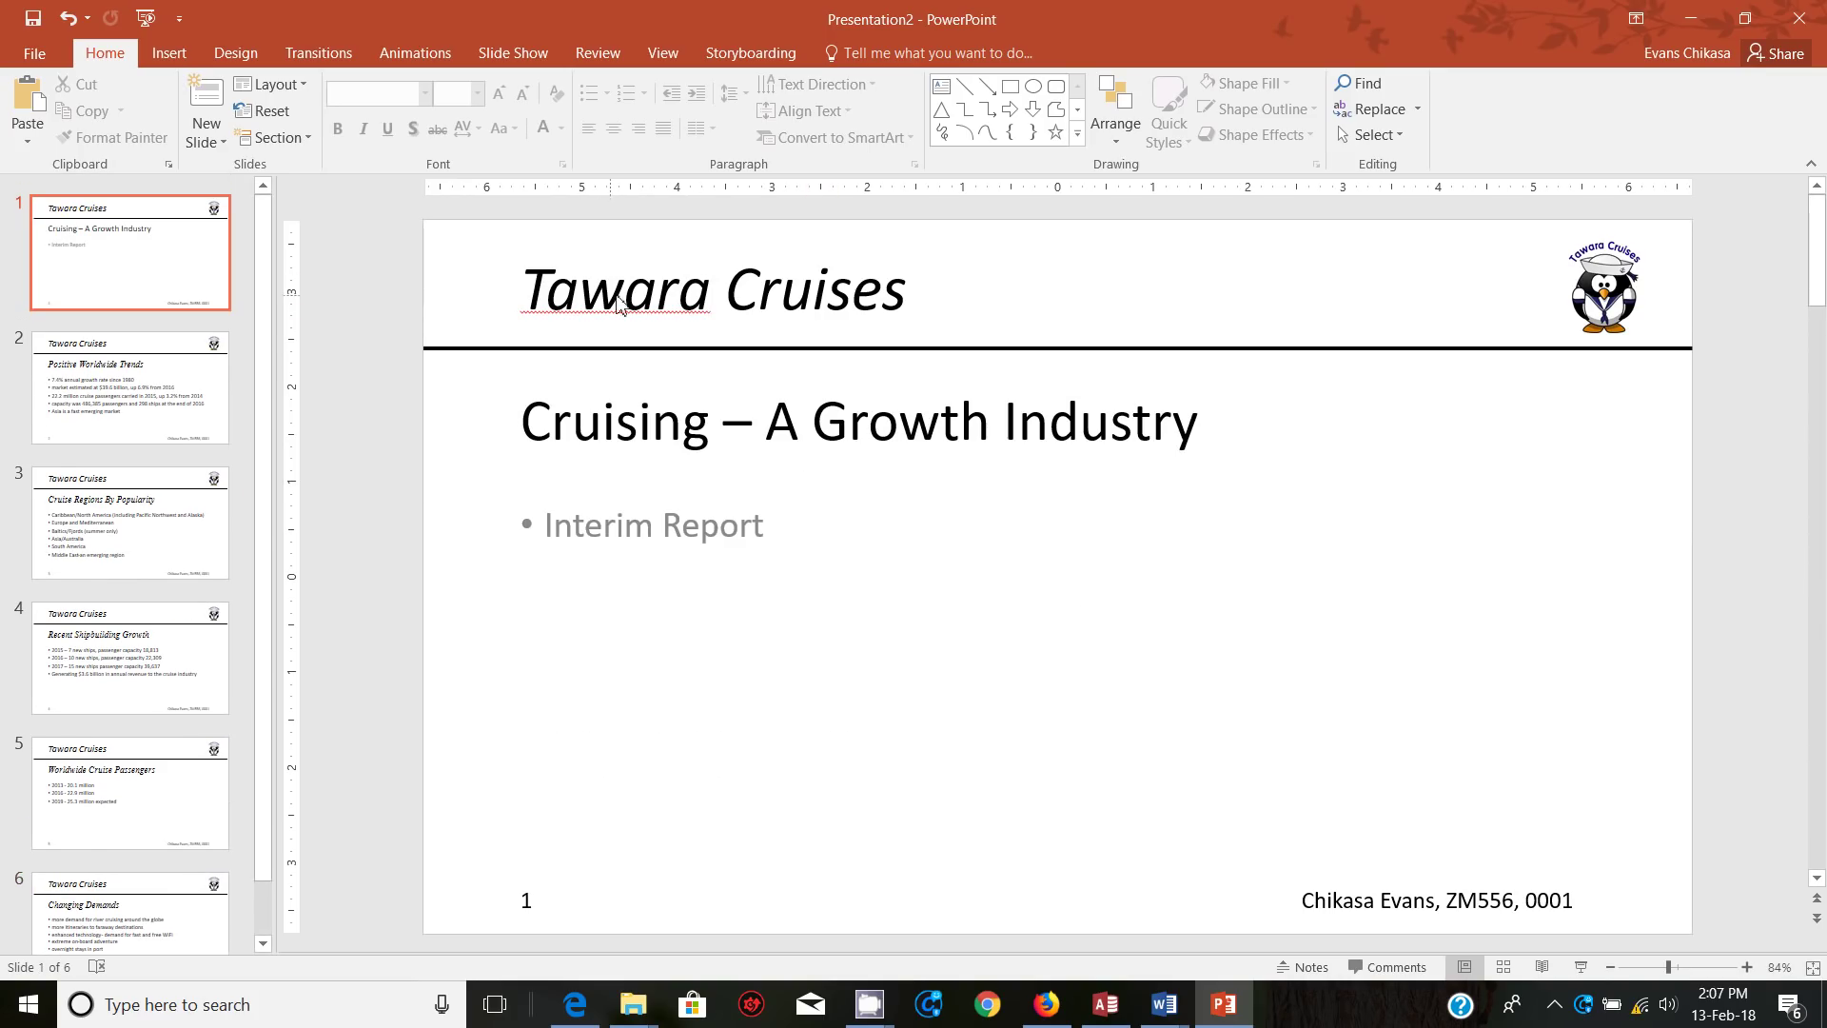
{"action": "left_click", "coordinate": [88, 364]}
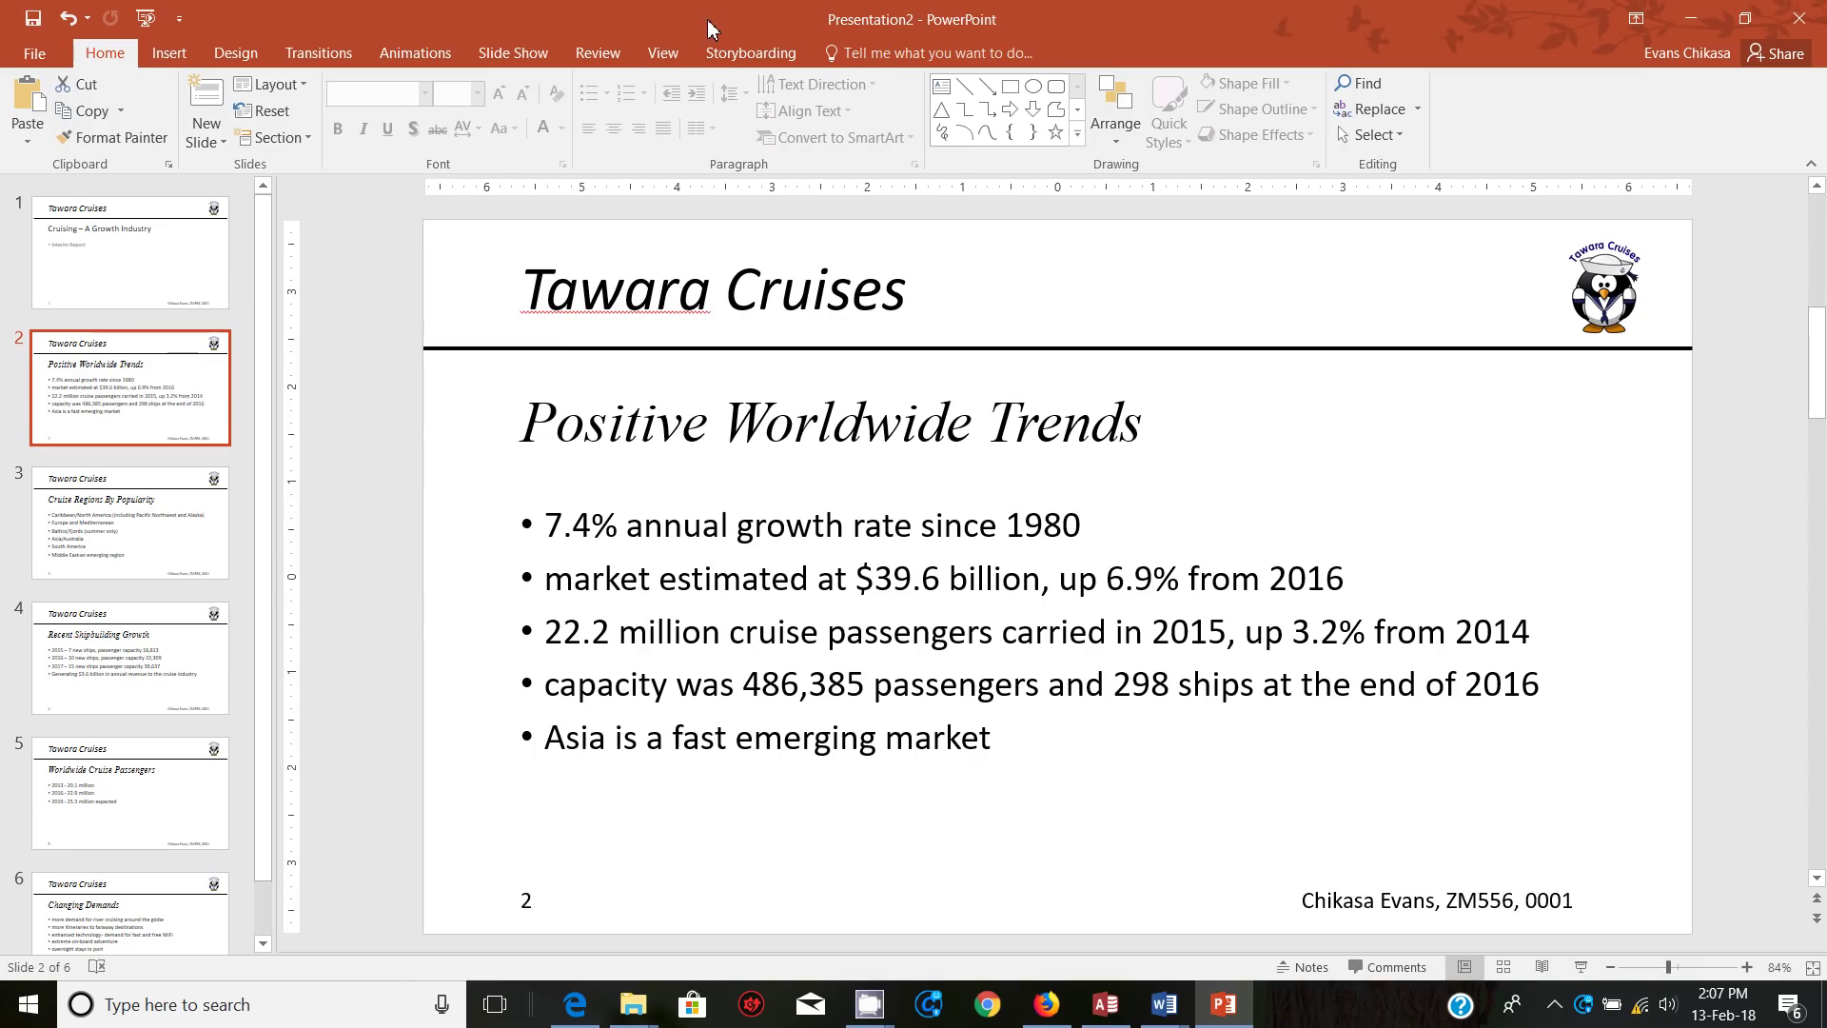
{"action": "left_click", "coordinate": [666, 53]}
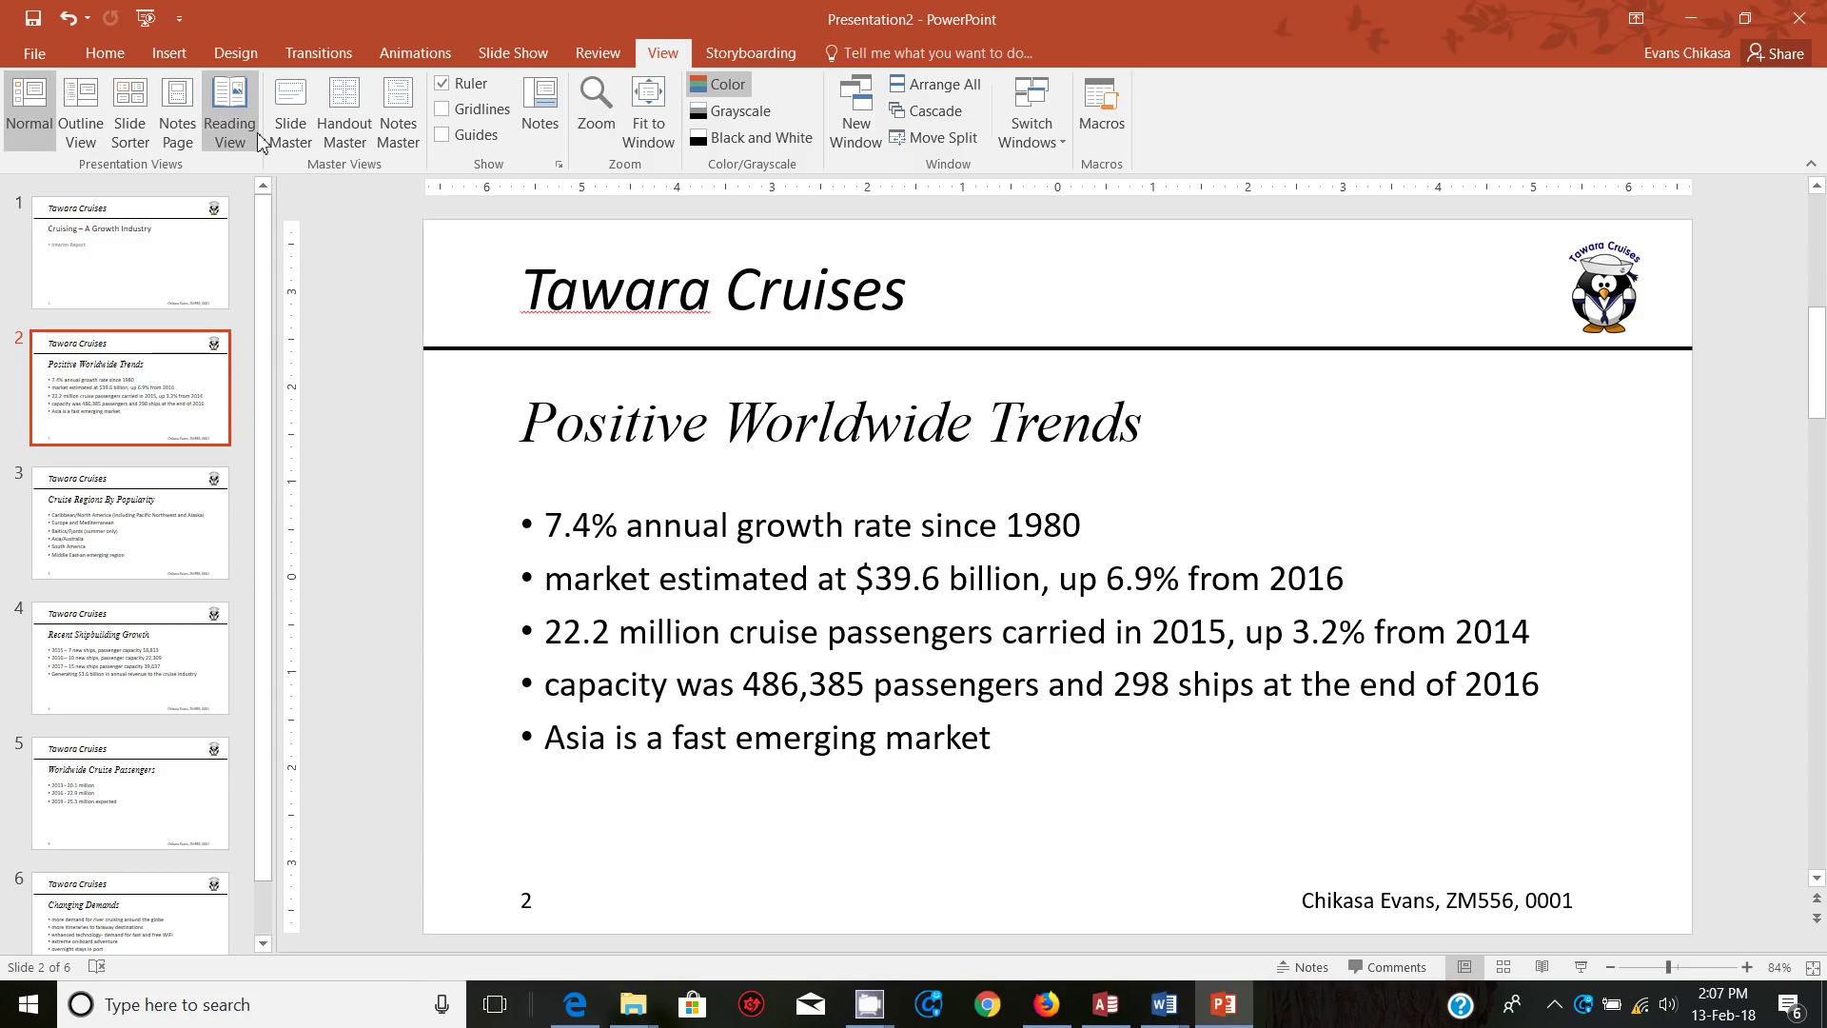
Step: Centre the title placeholder text on the slide master
{"action": "left_click", "coordinate": [292, 124]}
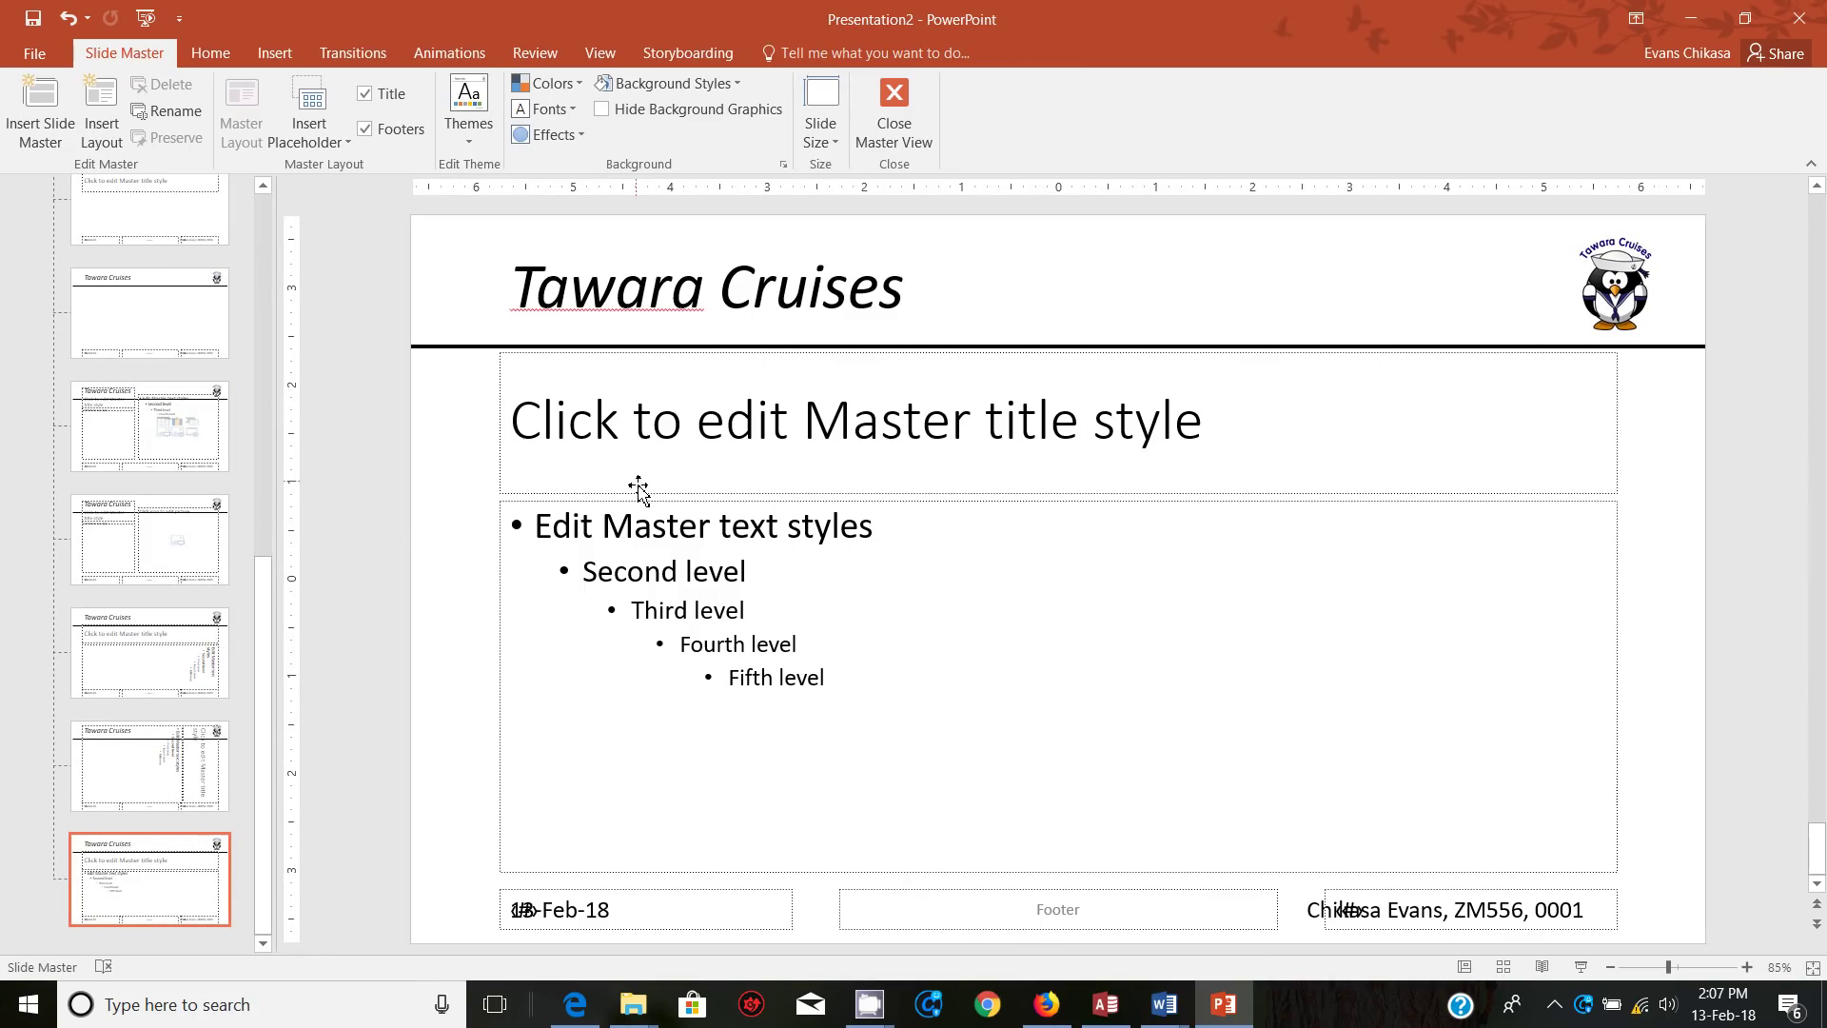
{"action": "left_click", "coordinate": [640, 494]}
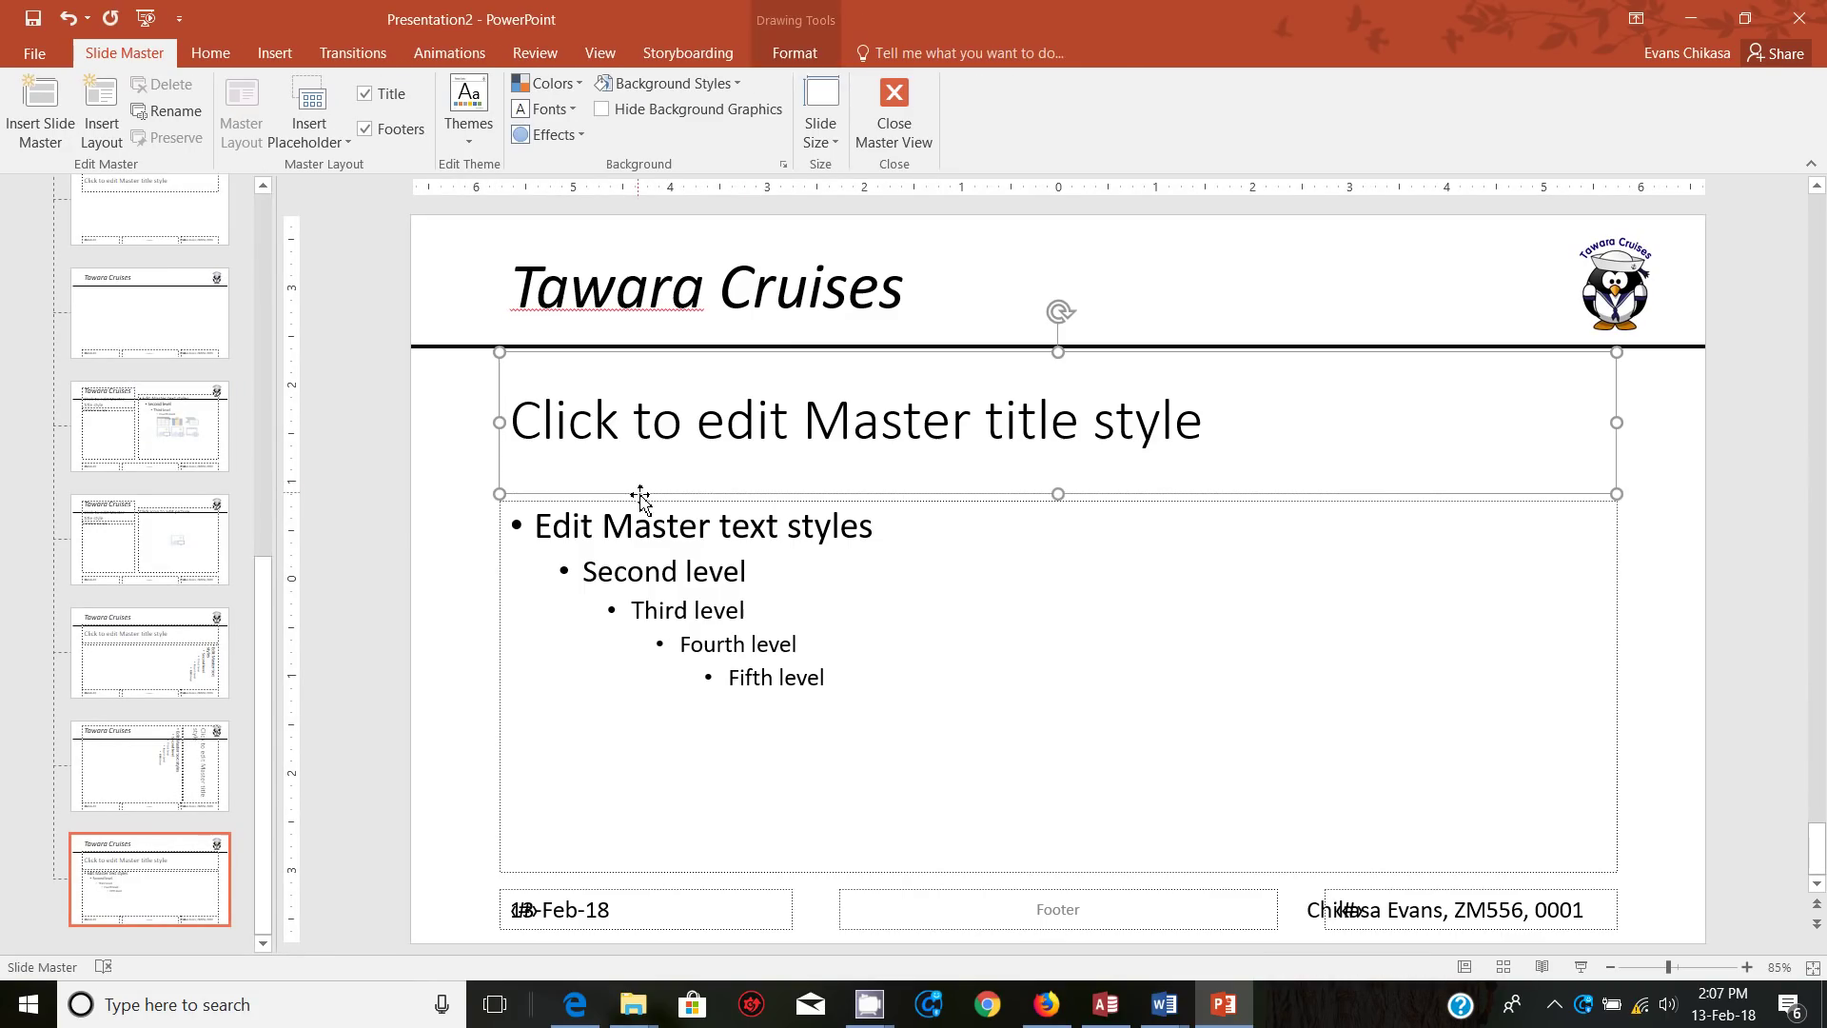
{"action": "left_click", "coordinate": [210, 53]}
{"action": "left_click", "coordinate": [599, 129]}
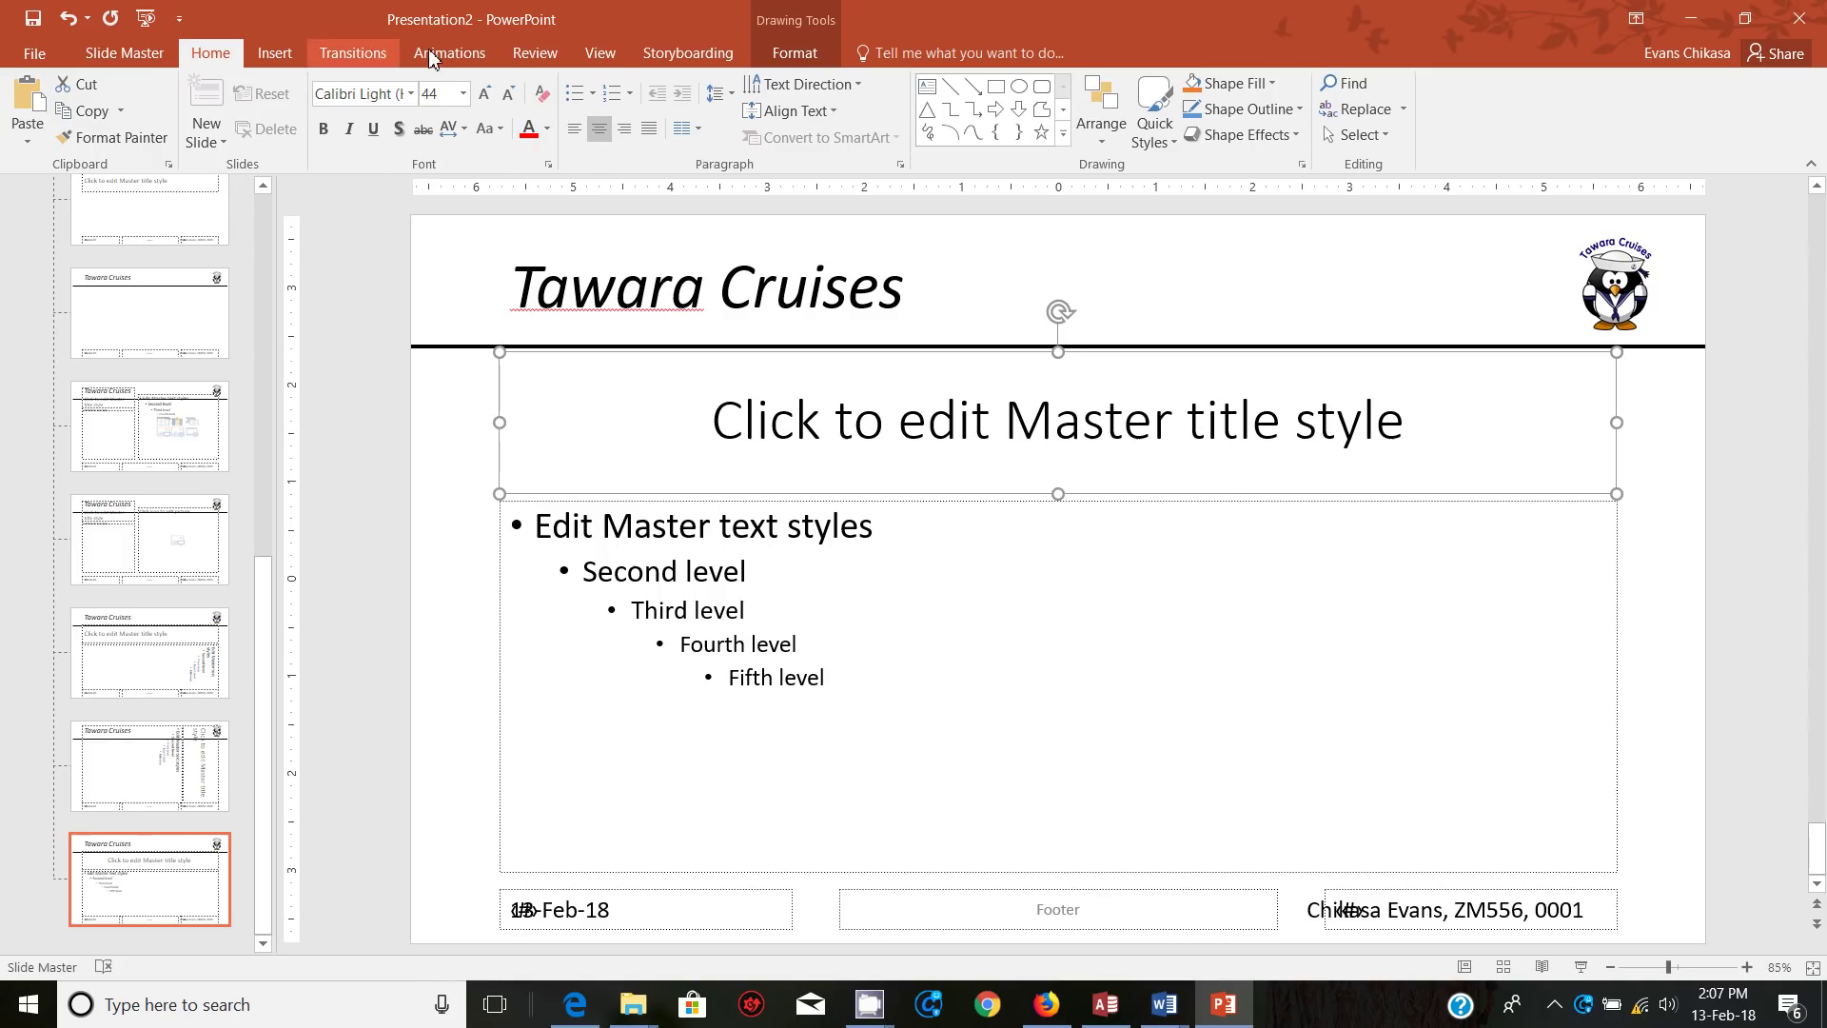
Step: Return to Normal view, check the slides, and bring the question paper forward in Edge
{"action": "left_click", "coordinate": [610, 53]}
{"action": "left_click", "coordinate": [29, 104]}
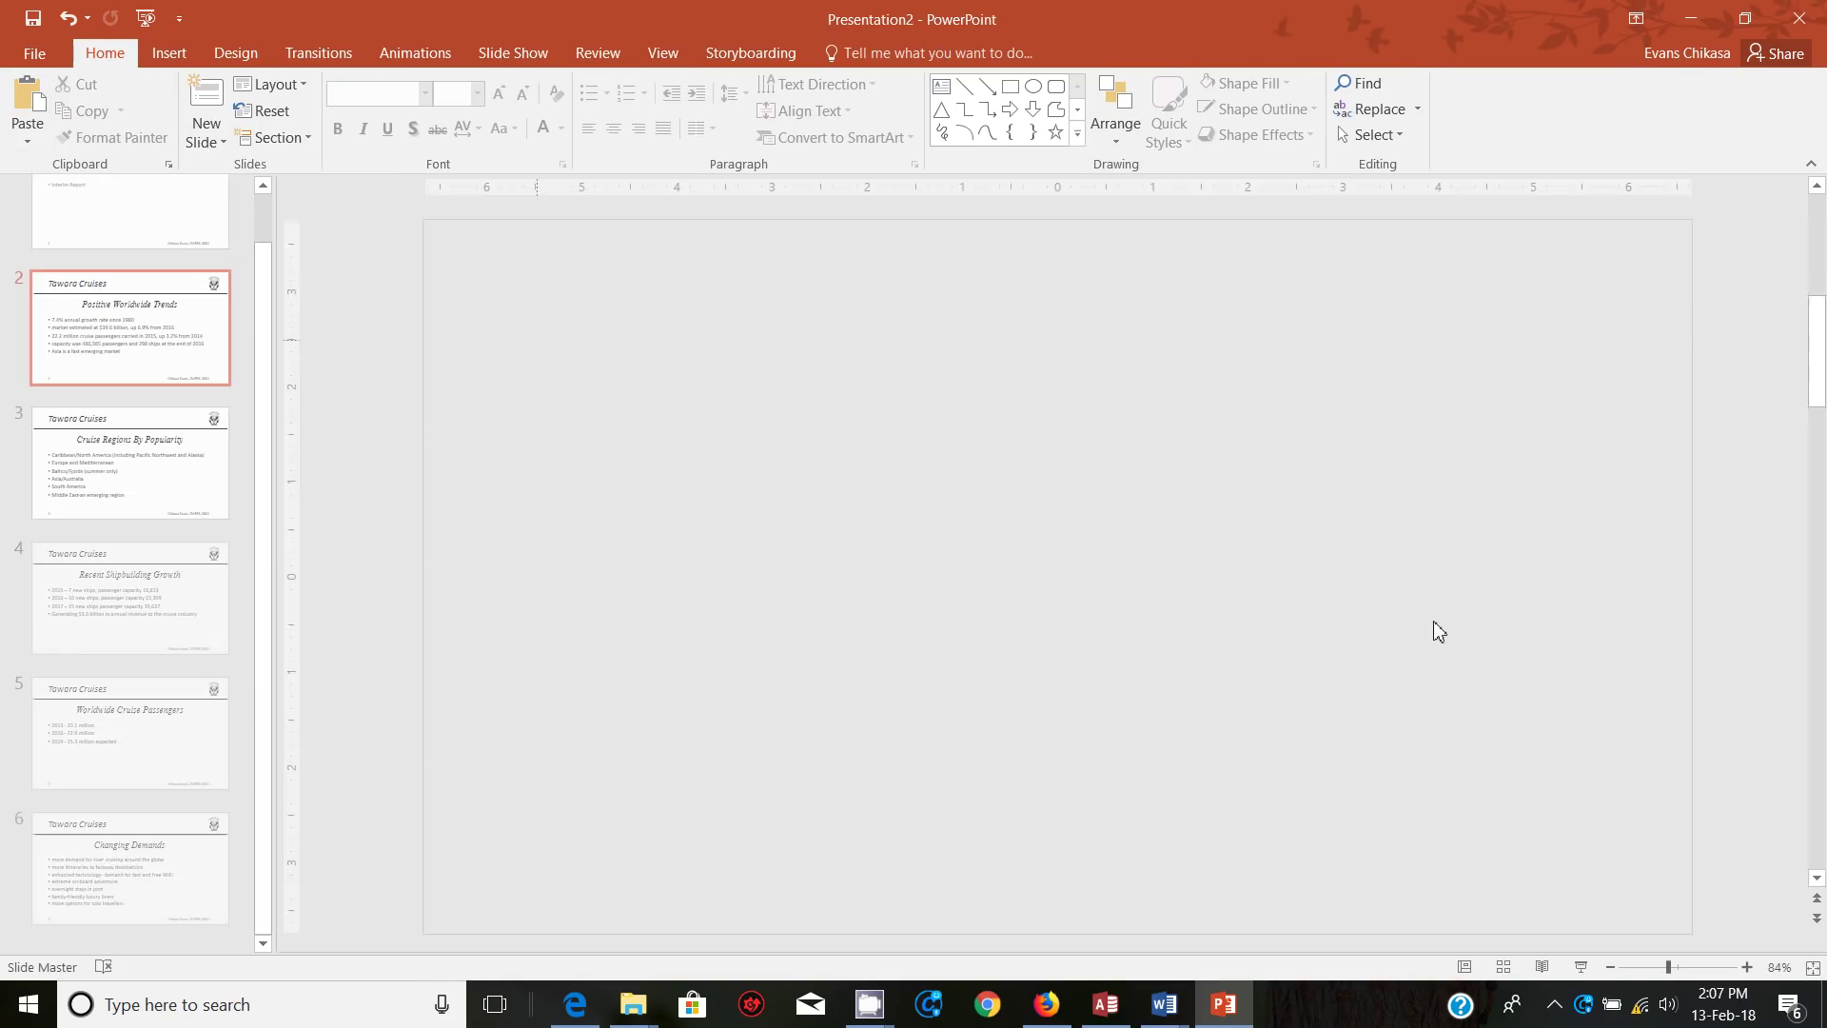
{"action": "scroll", "coordinate": [1047, 552], "scroll_direction": "down", "scroll_amount": 1}
{"action": "scroll", "coordinate": [942, 603], "scroll_direction": "down", "scroll_amount": 3}
{"action": "scroll", "coordinate": [987, 599], "scroll_direction": "up", "scroll_amount": 1}
{"action": "scroll", "coordinate": [856, 604], "scroll_direction": "up", "scroll_amount": 4}
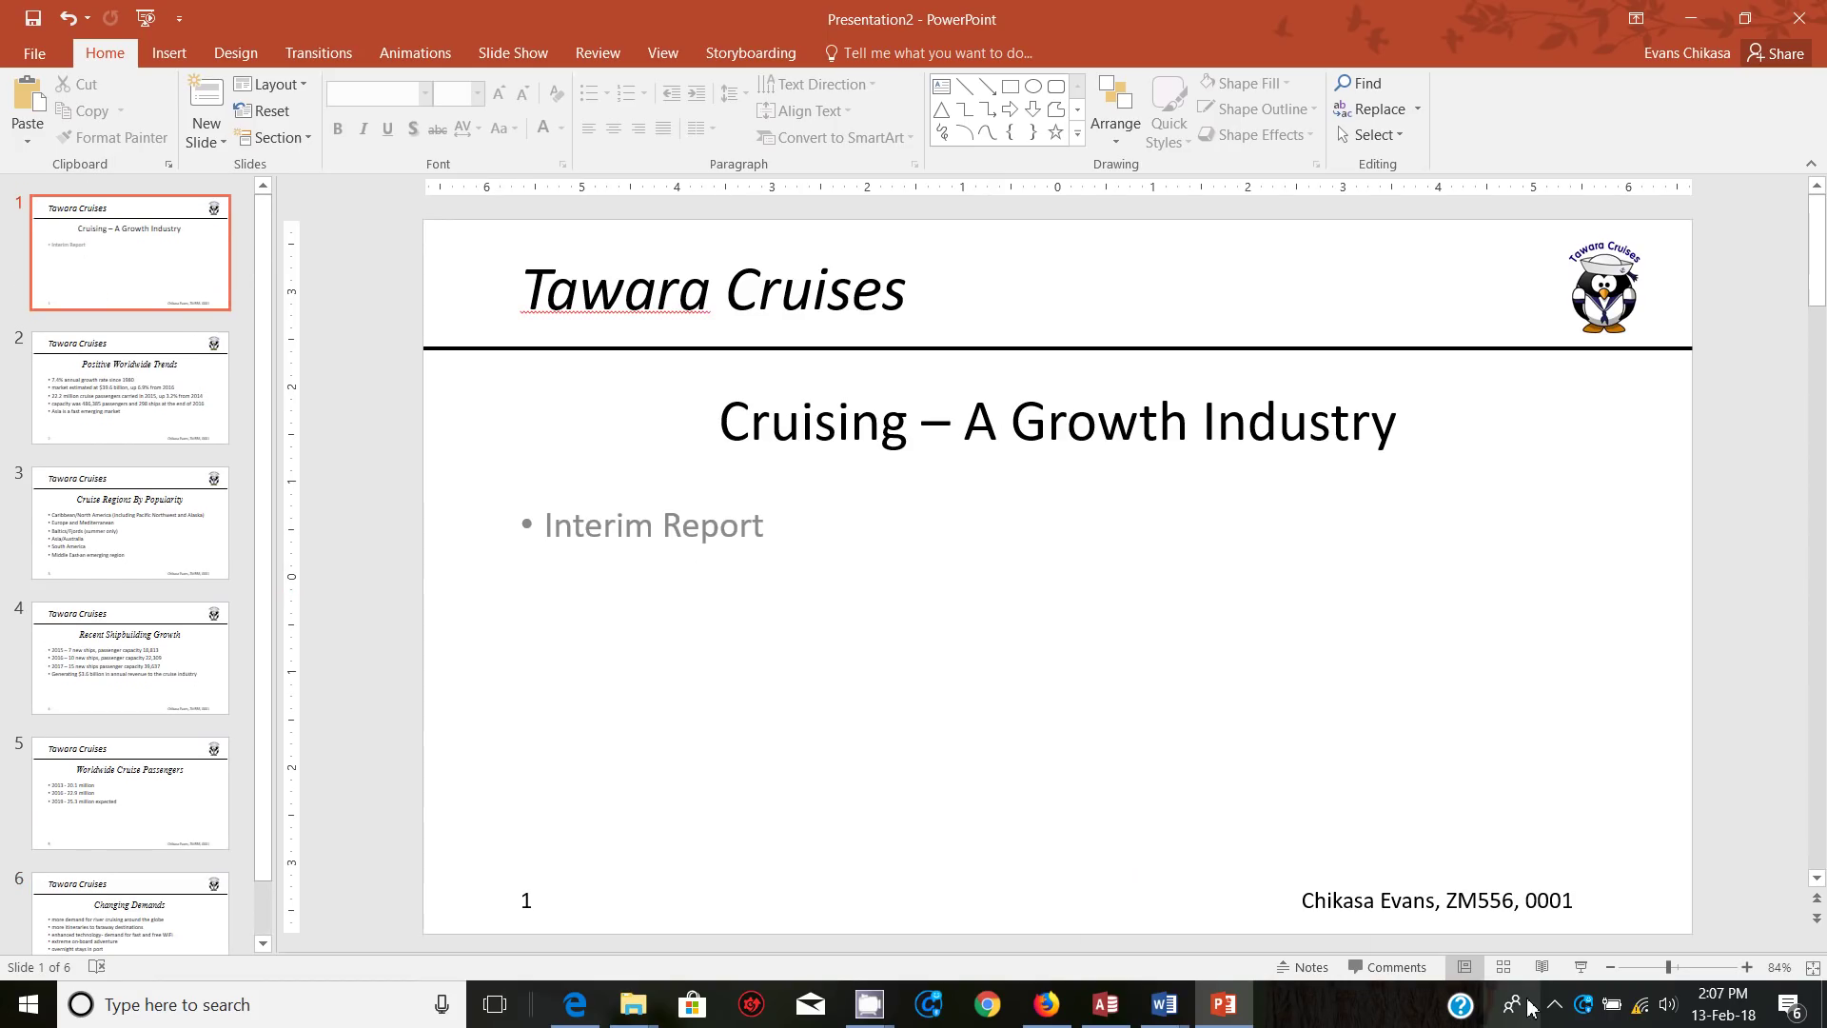
{"action": "left_click", "coordinate": [583, 1005]}
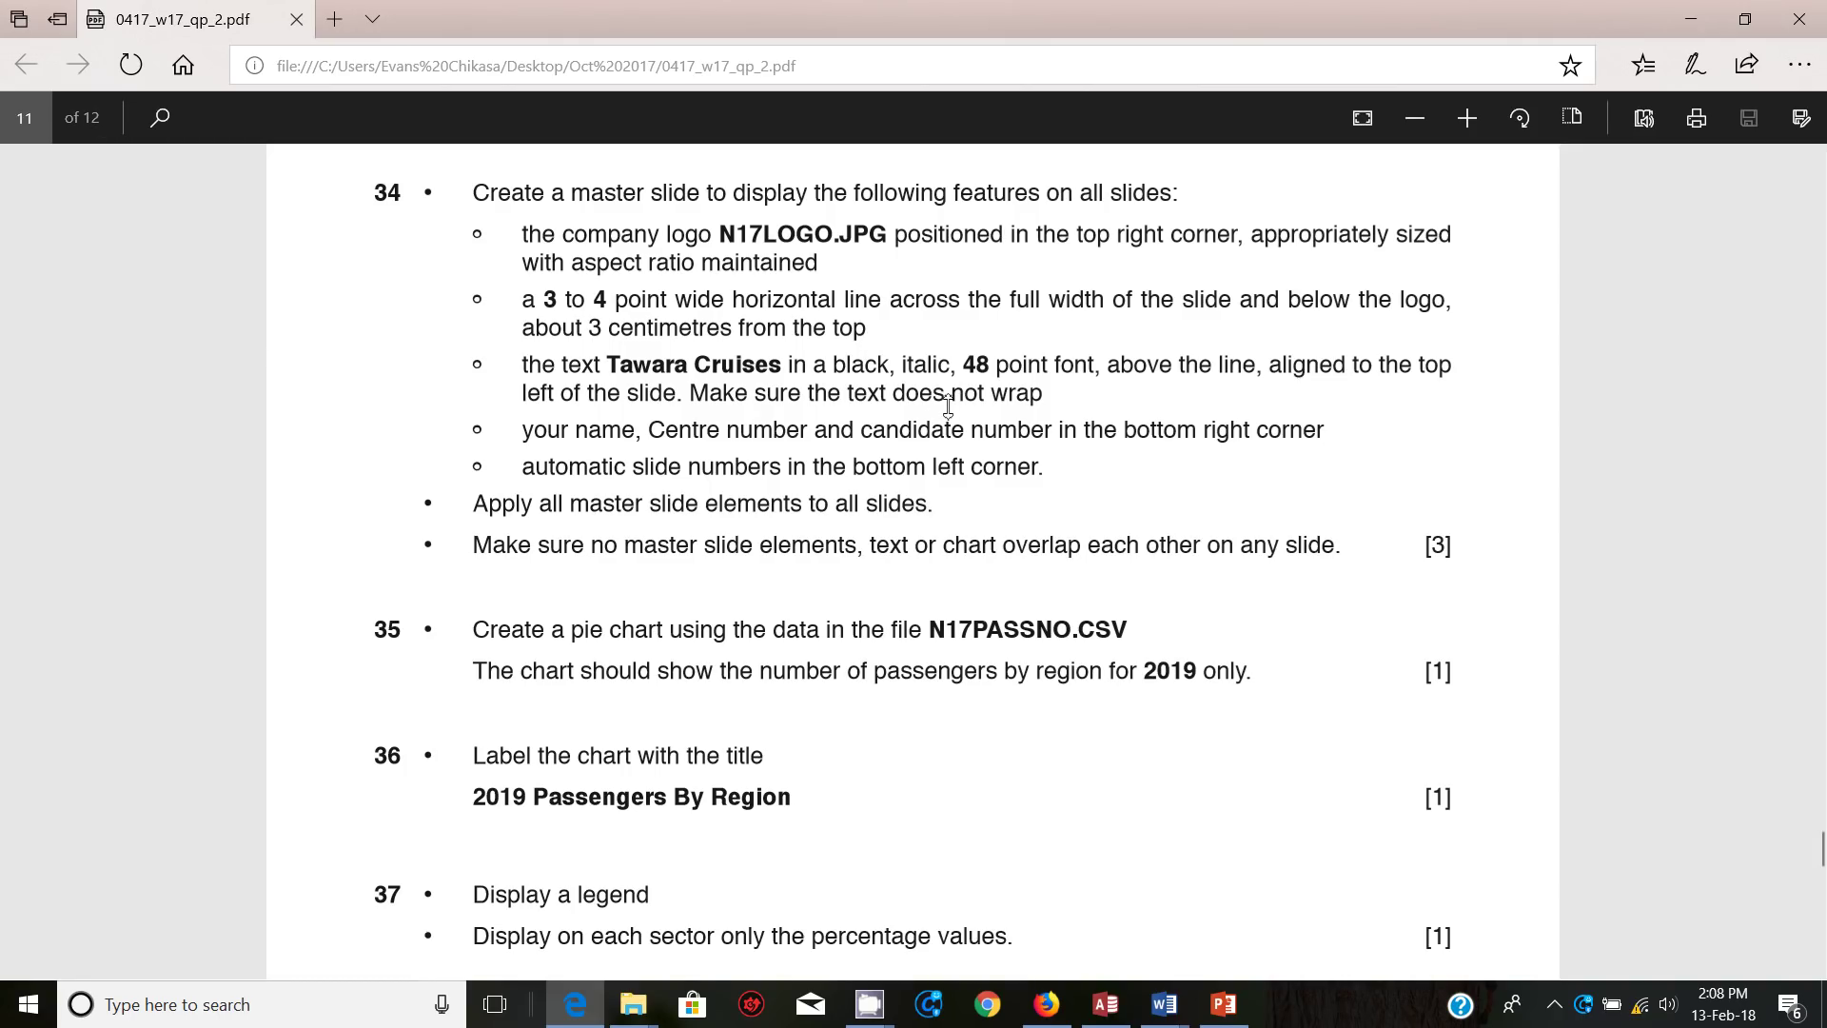
Step: Scroll the question paper and minimise the screen recorder window from the system tray
{"action": "scroll", "coordinate": [1066, 559], "scroll_direction": "down", "scroll_amount": 5}
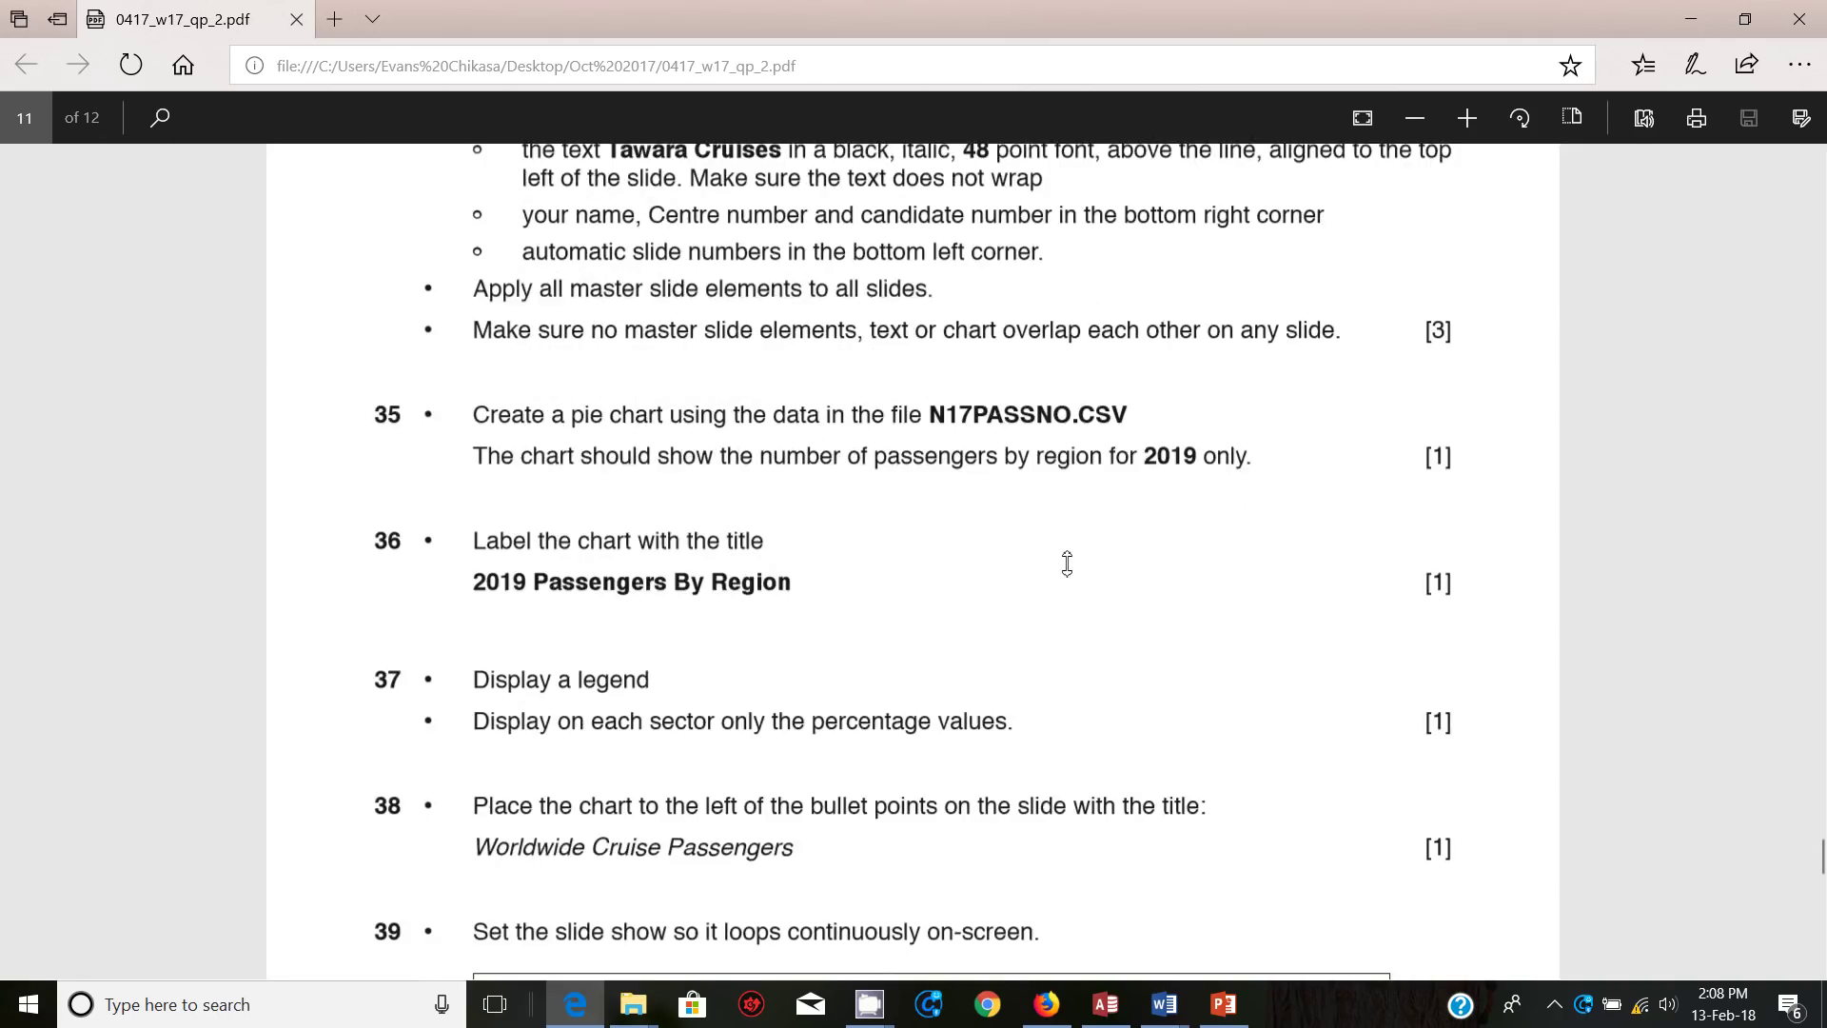
{"action": "scroll", "coordinate": [1067, 561], "scroll_direction": "up", "scroll_amount": 4}
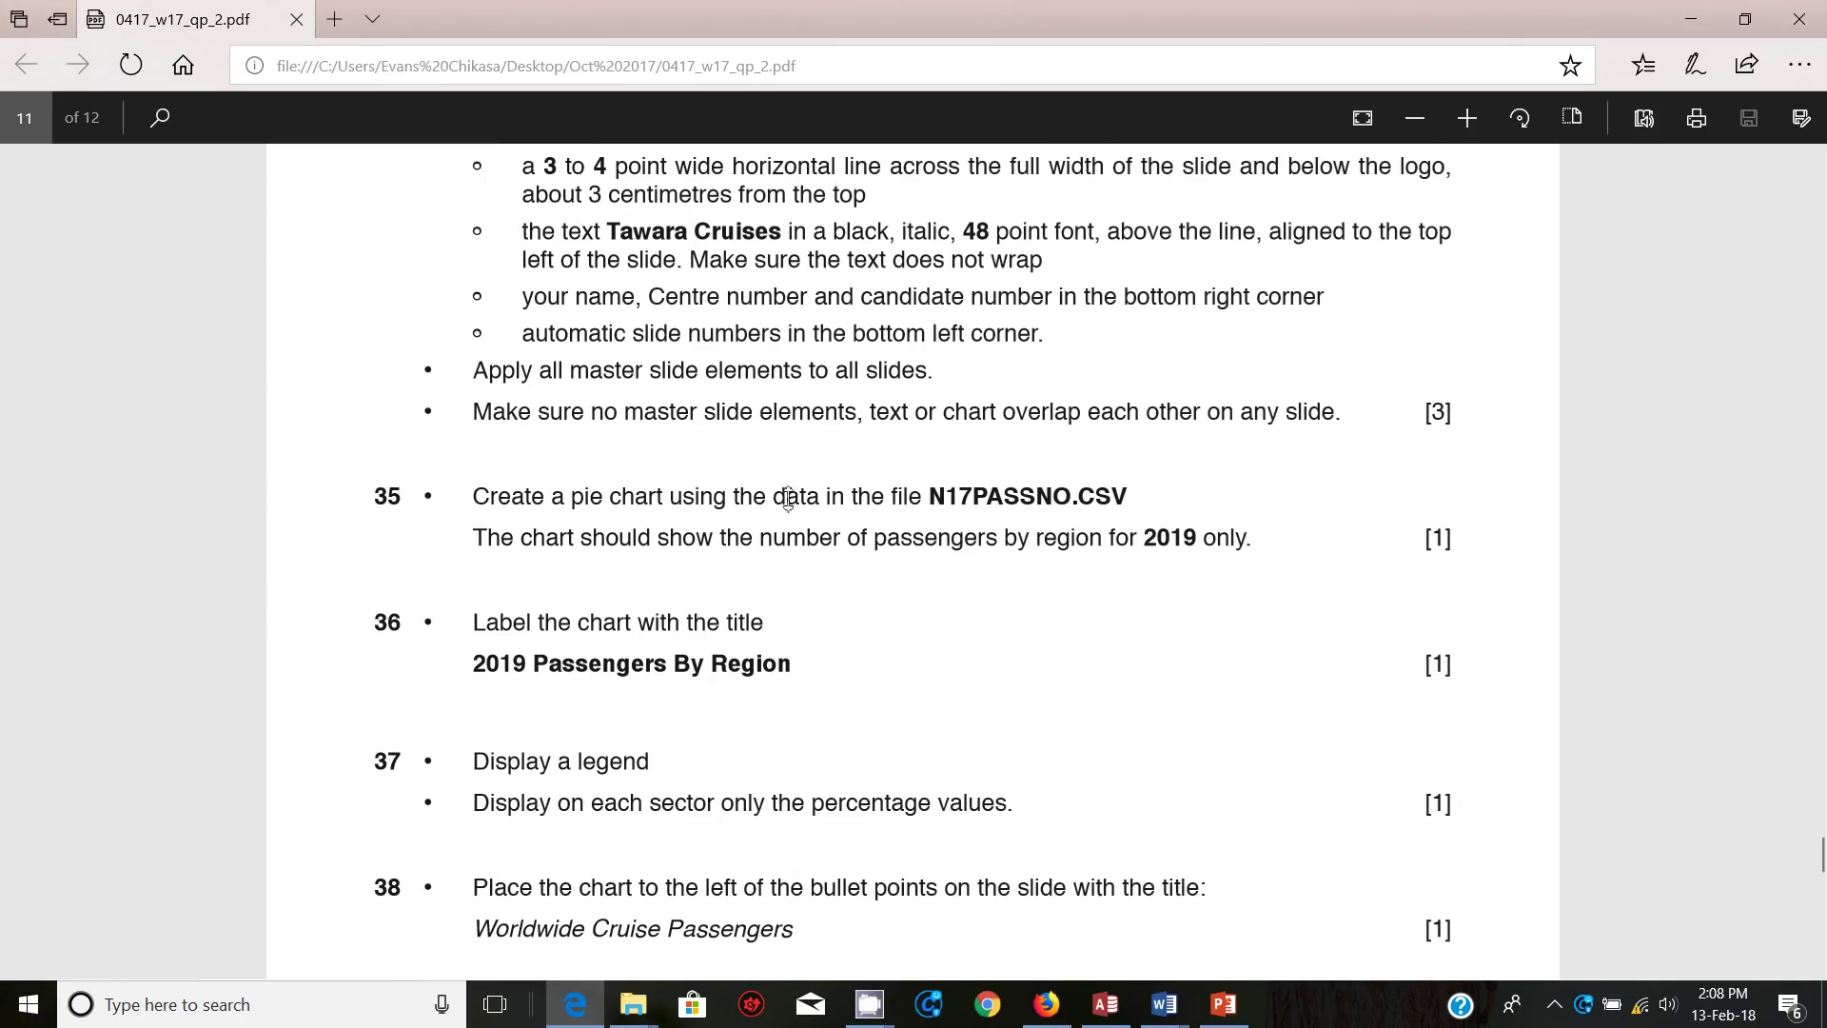
{"action": "left_click", "coordinate": [1554, 1005]}
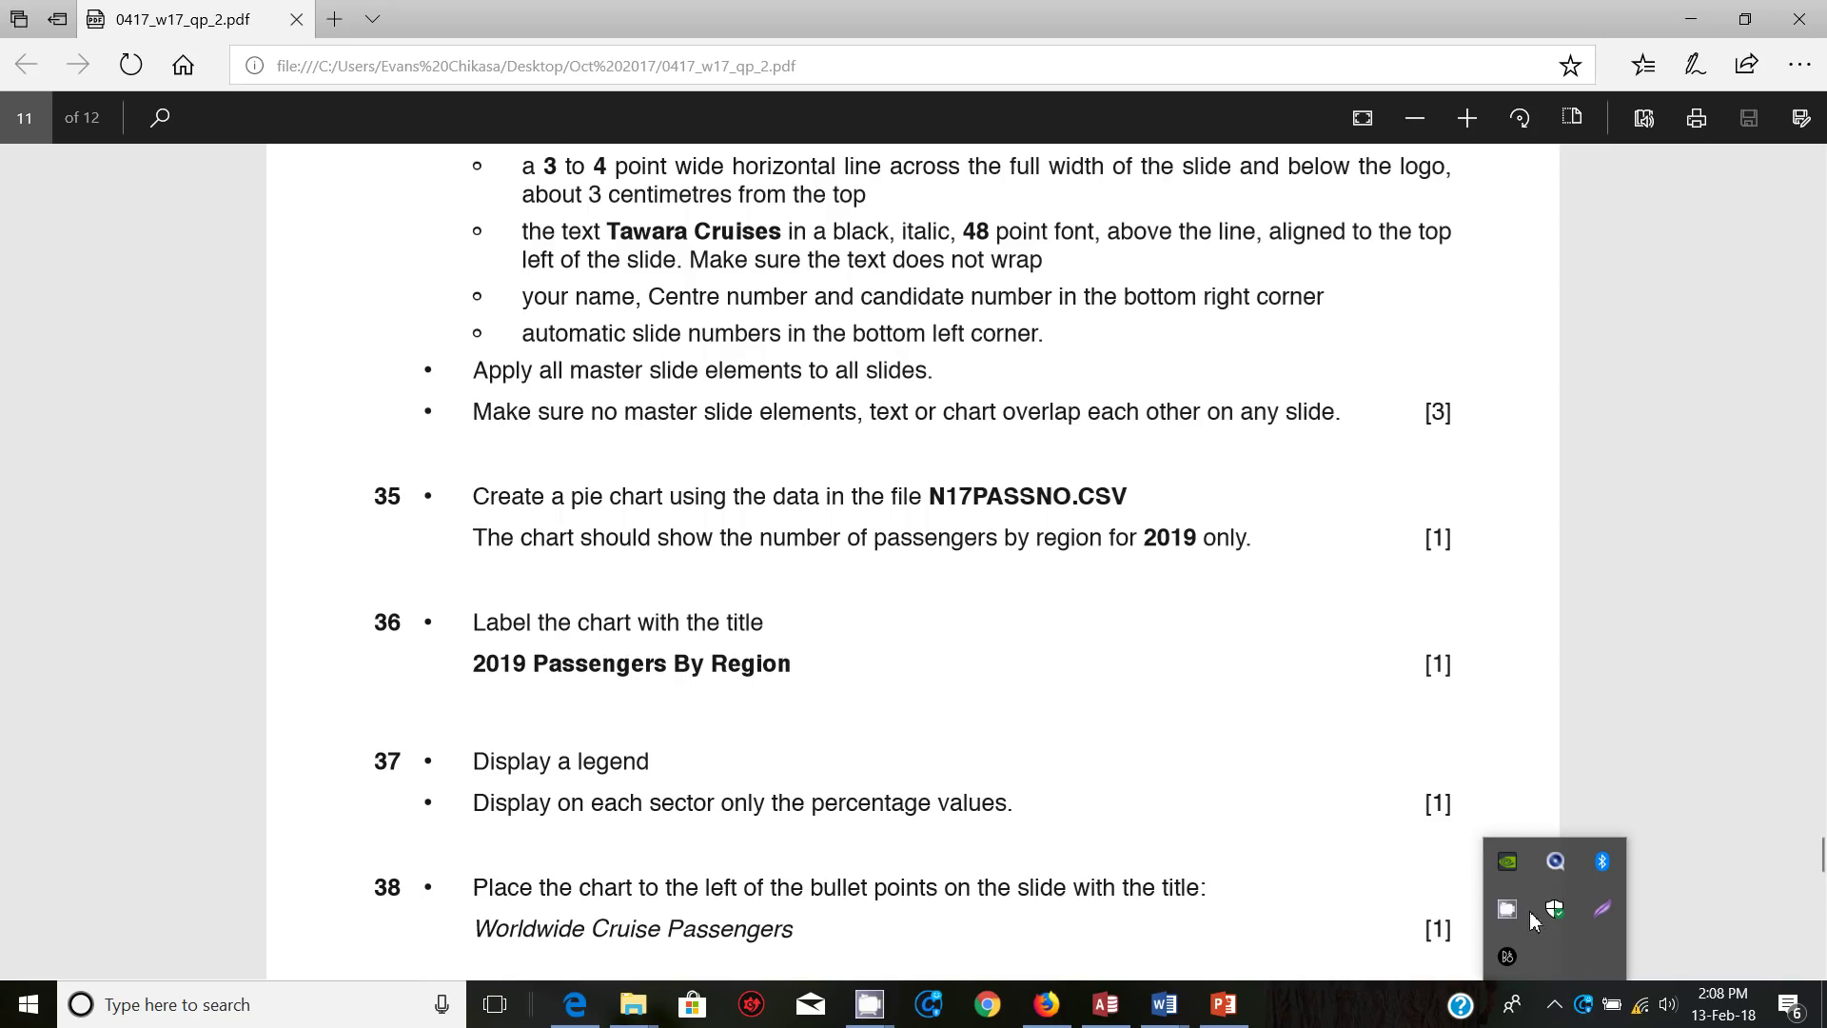
{"action": "left_click", "coordinate": [1509, 910]}
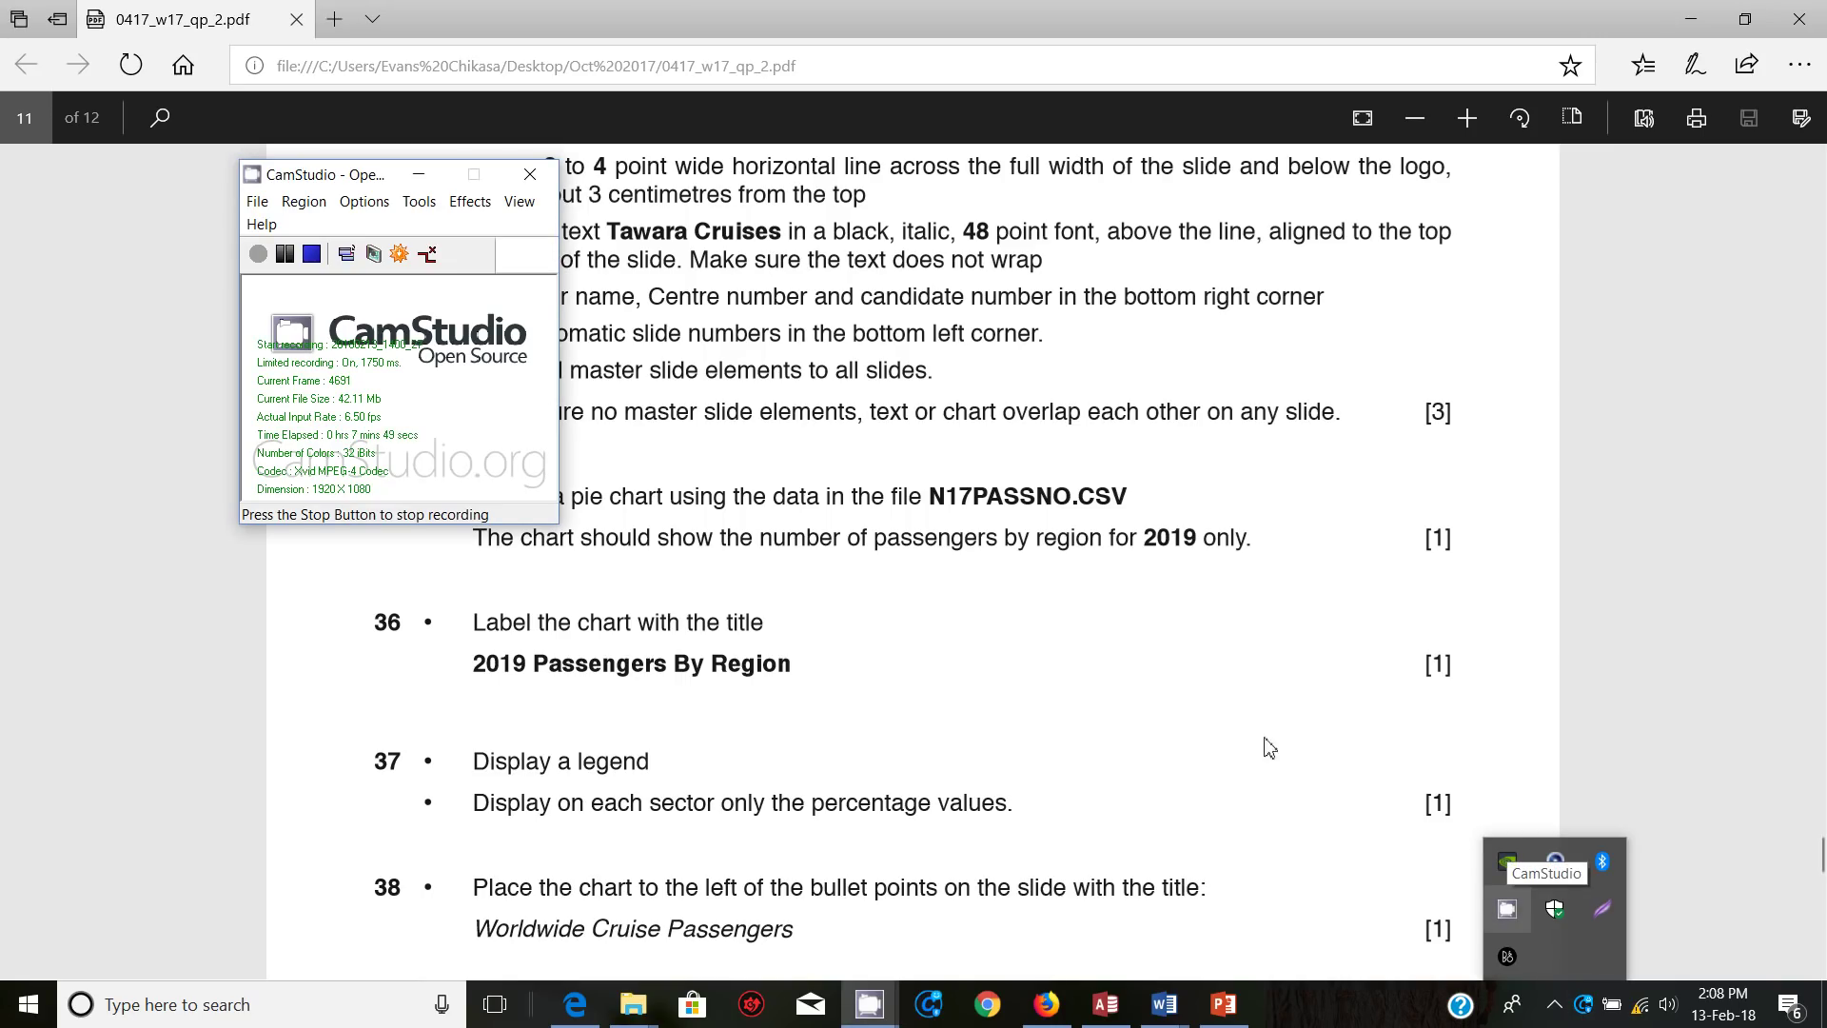
{"action": "left_click", "coordinate": [418, 174]}
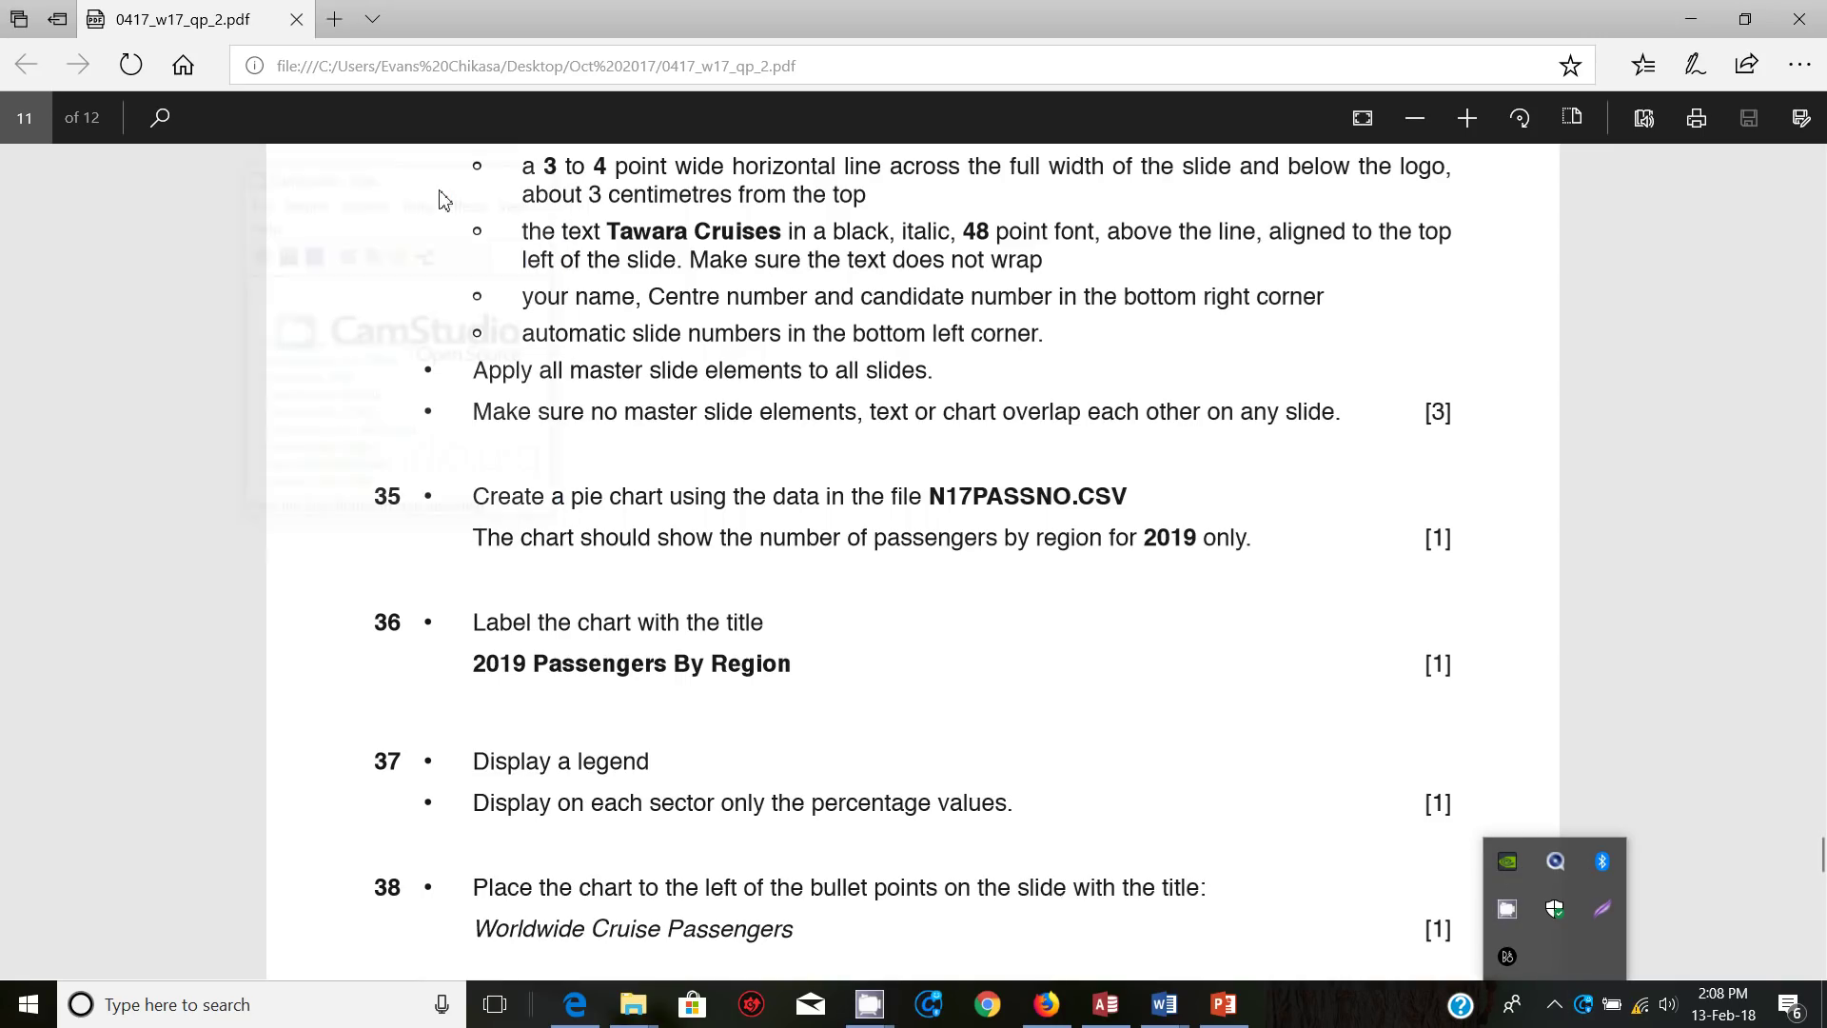
Step: Read questions 35–39 in the PDF, then reopen the screen recorder to stop recording
{"action": "scroll", "coordinate": [878, 630], "scroll_direction": "up", "scroll_amount": 6}
{"action": "scroll", "coordinate": [869, 619], "scroll_direction": "down", "scroll_amount": 6}
{"action": "scroll", "coordinate": [874, 622], "scroll_direction": "up", "scroll_amount": 1}
{"action": "scroll", "coordinate": [952, 563], "scroll_direction": "down", "scroll_amount": 3}
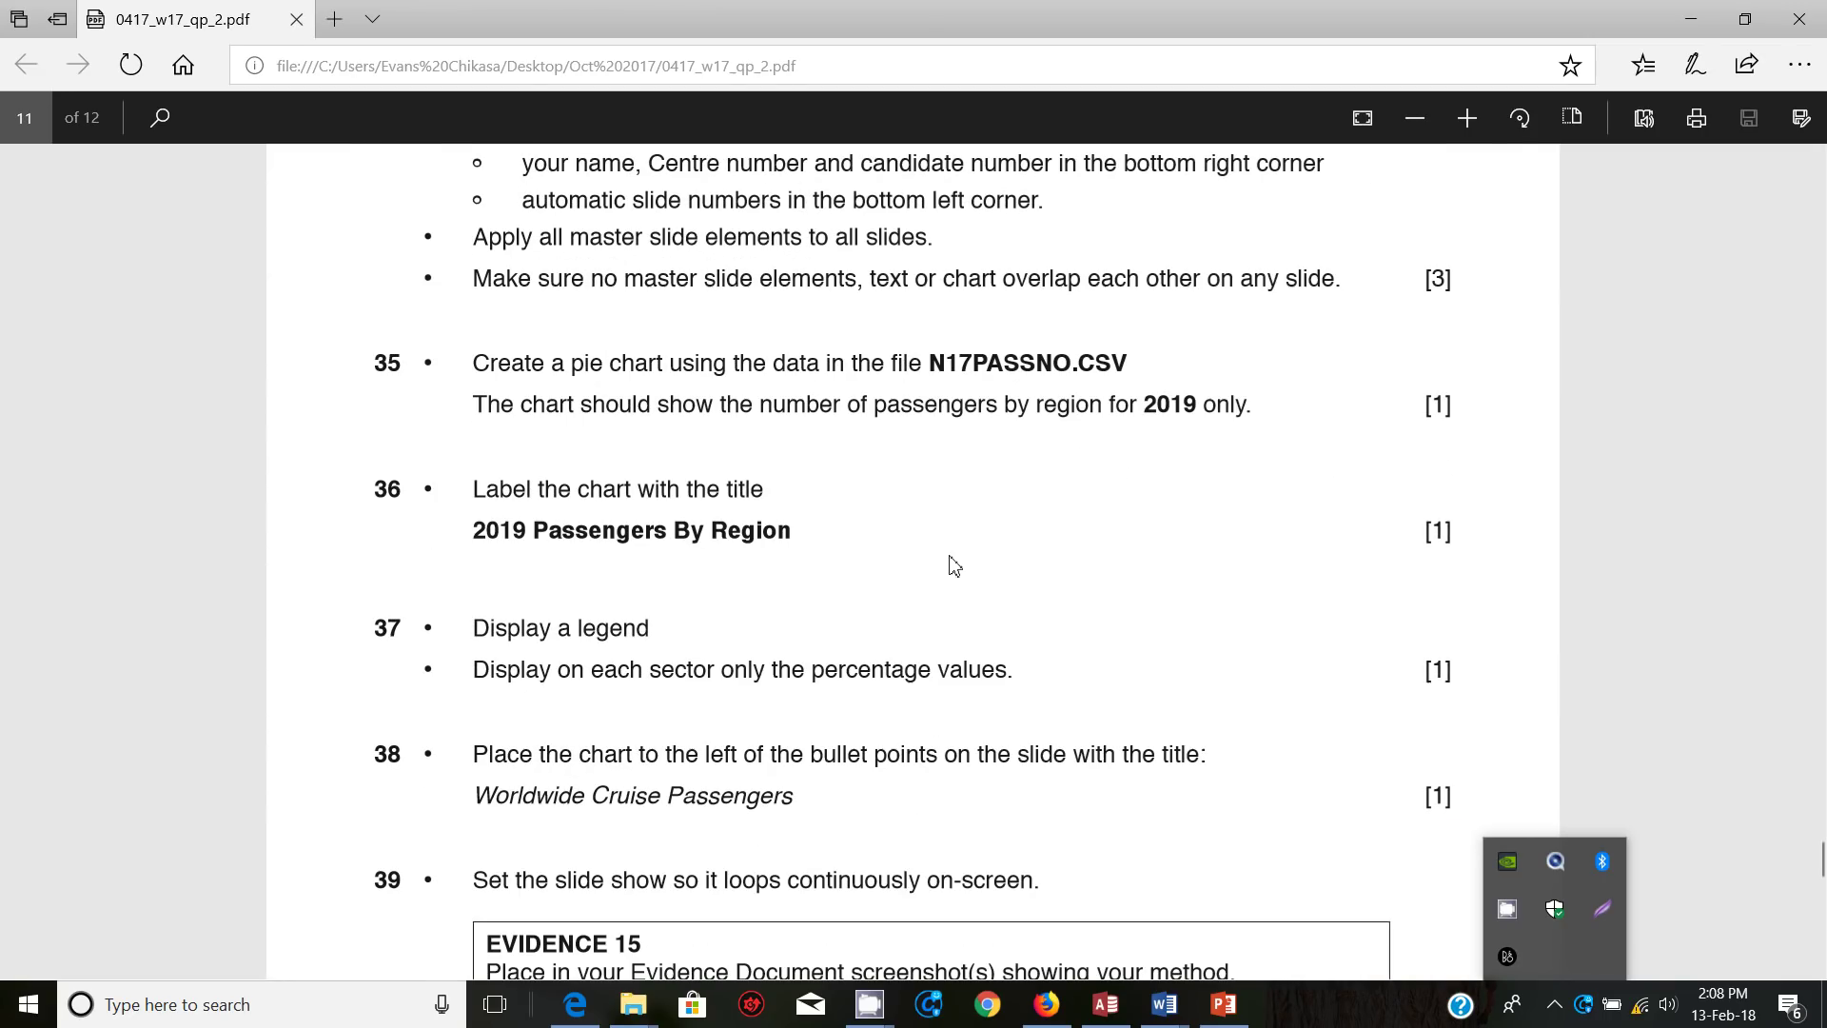
{"action": "left_click", "coordinate": [1510, 922]}
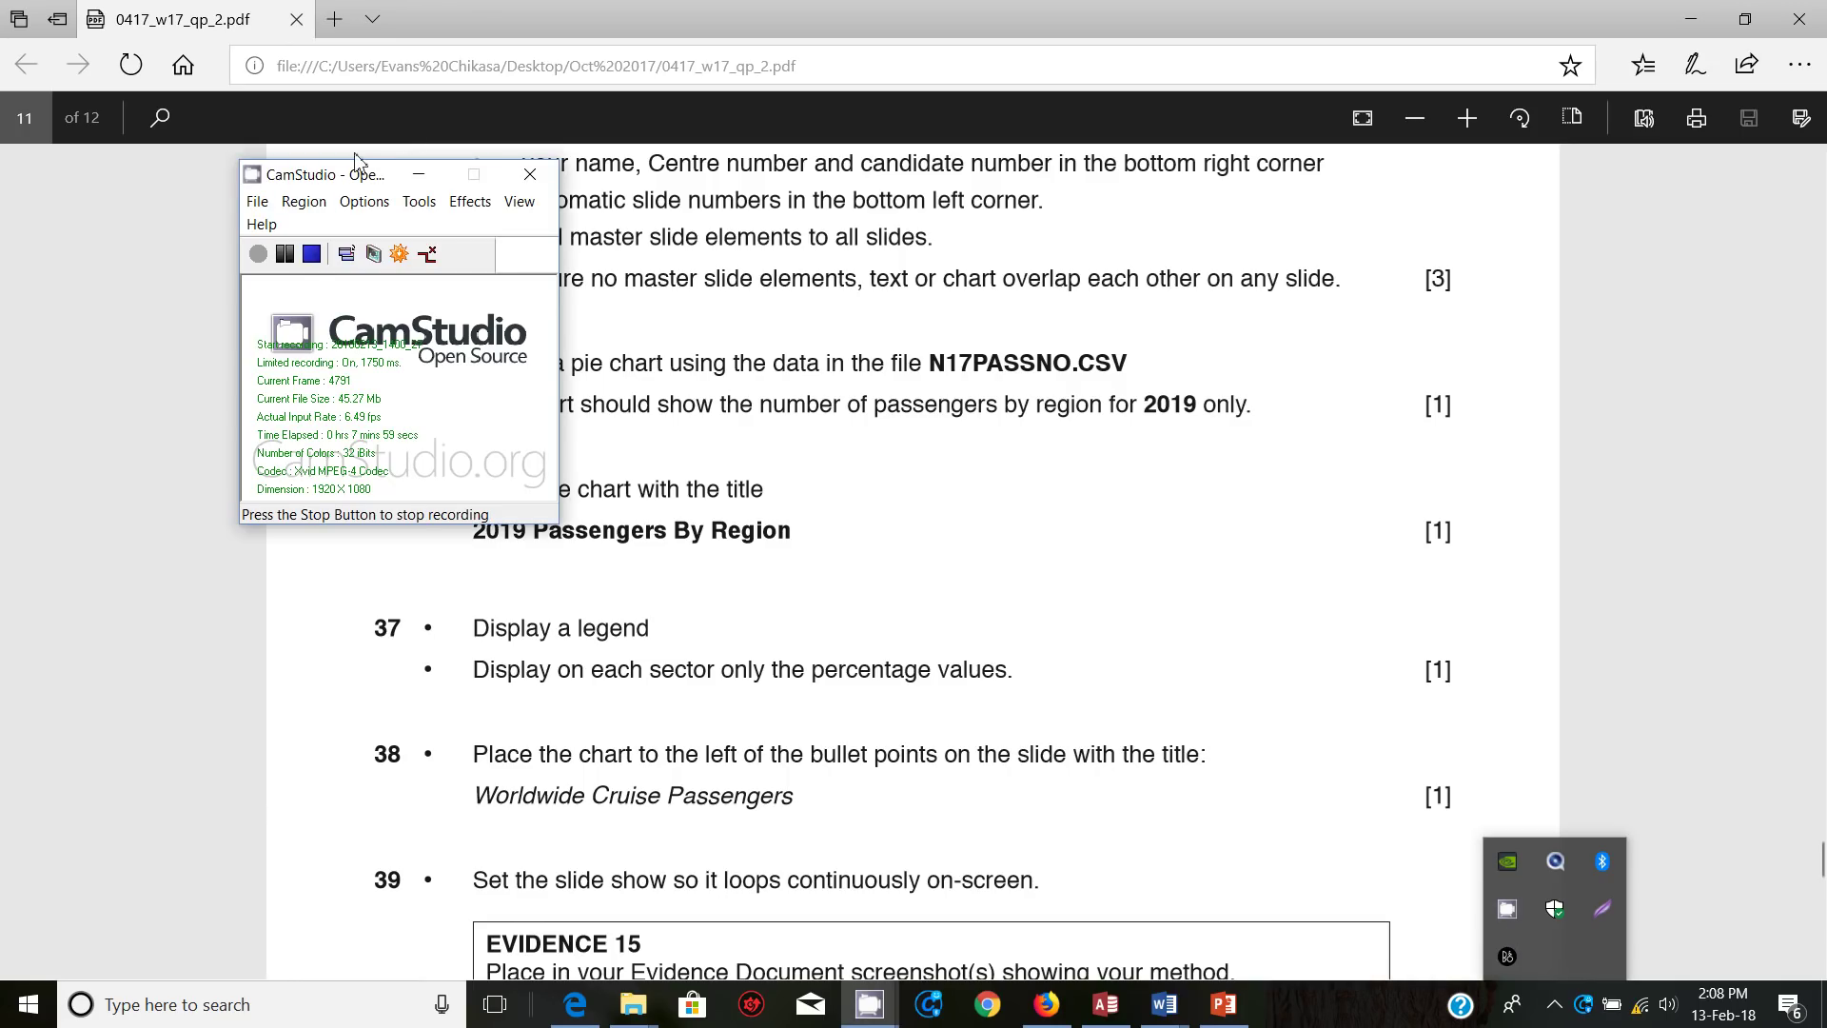